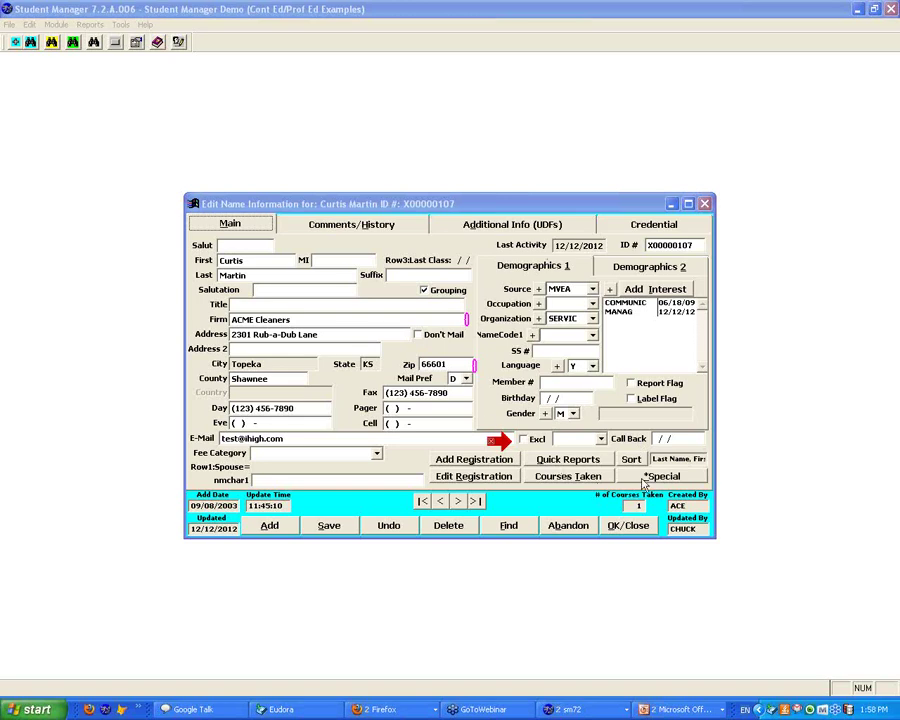
- Set the call back date on the customer's record to 01/05/2013
{"action": "left_click", "coordinate": [657, 438]}
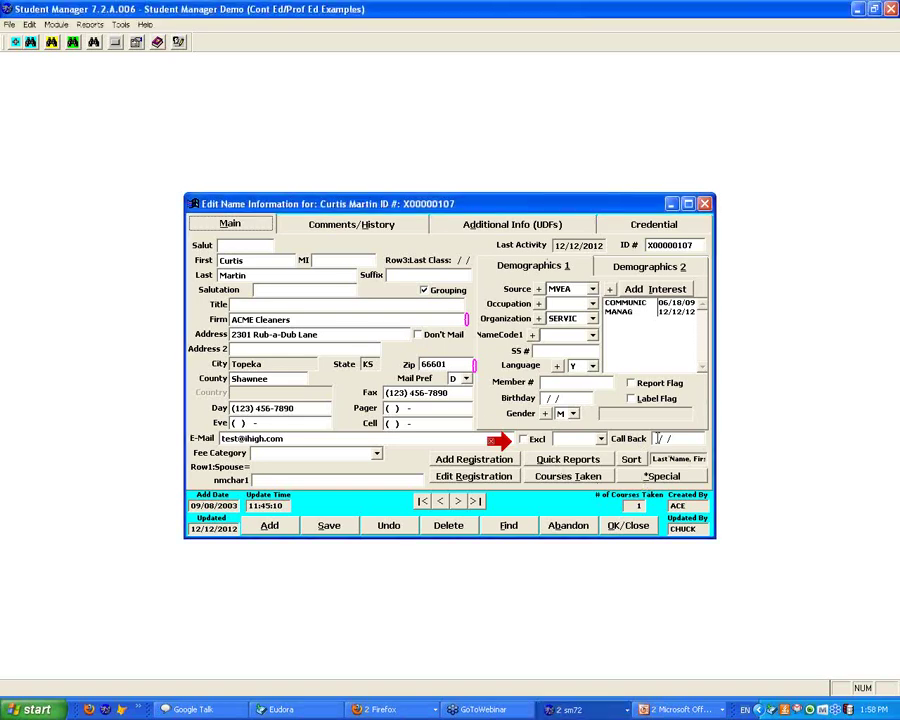
{"action": "type", "text": "01"}
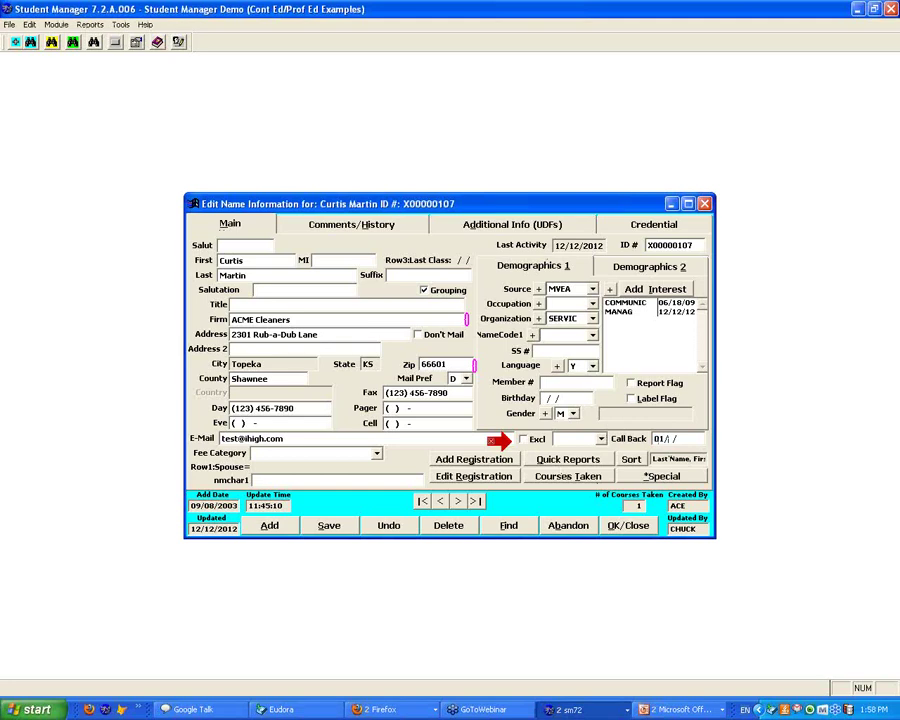
{"action": "type", "text": "051"}
{"action": "type", "text": "013"}
{"action": "left_click_drag", "start_coordinate": [505, 443], "coordinate": [605, 477]}
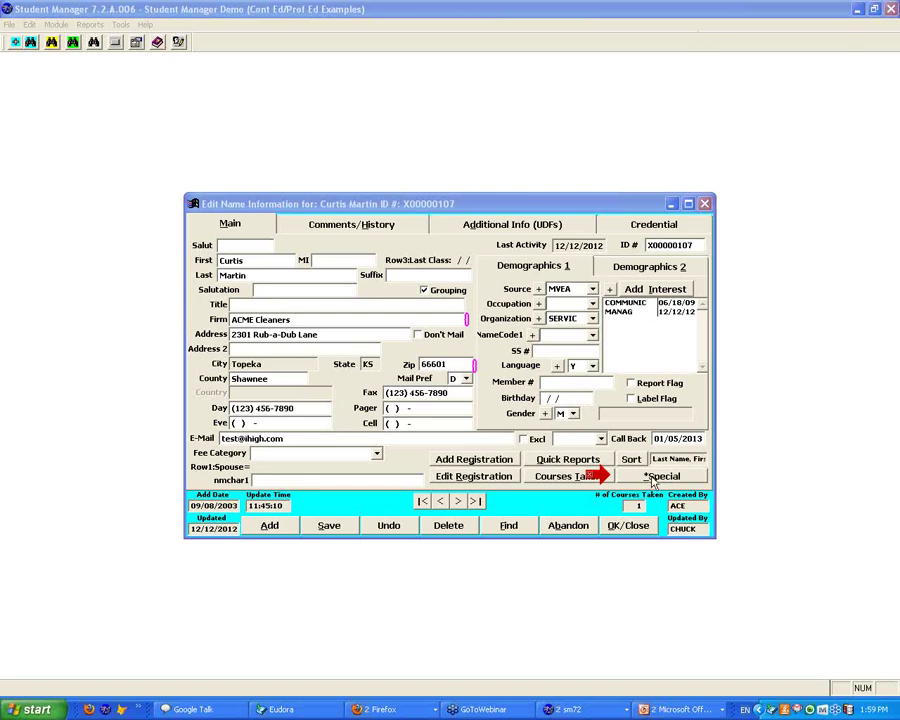
- Set a callback on the customer's record with the Special tool and change its date to 12/14/2012
{"action": "left_click", "coordinate": [659, 478]}
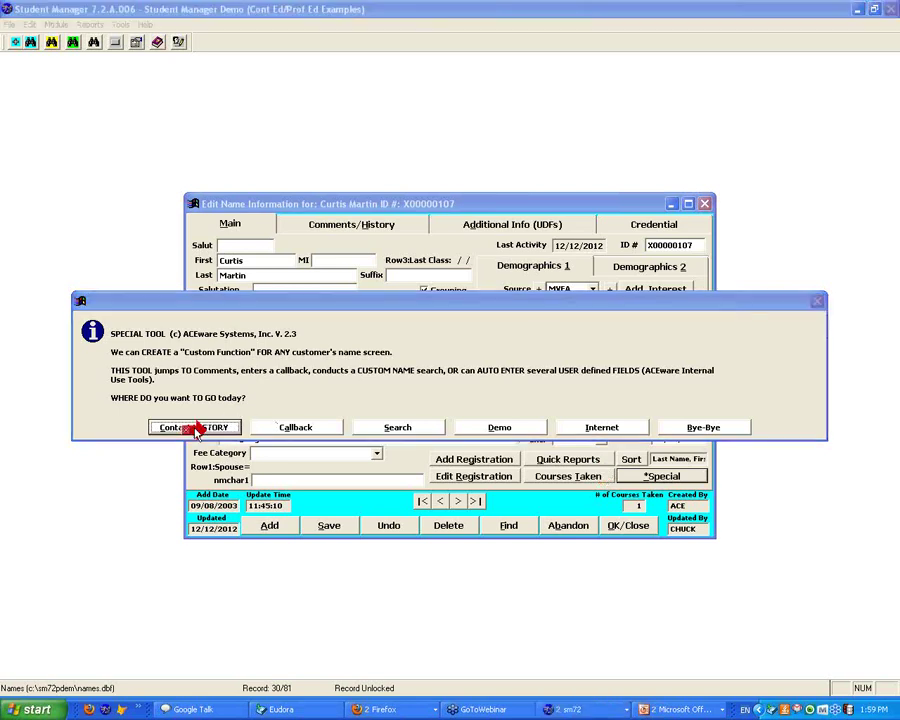
{"action": "left_click", "coordinate": [318, 430]}
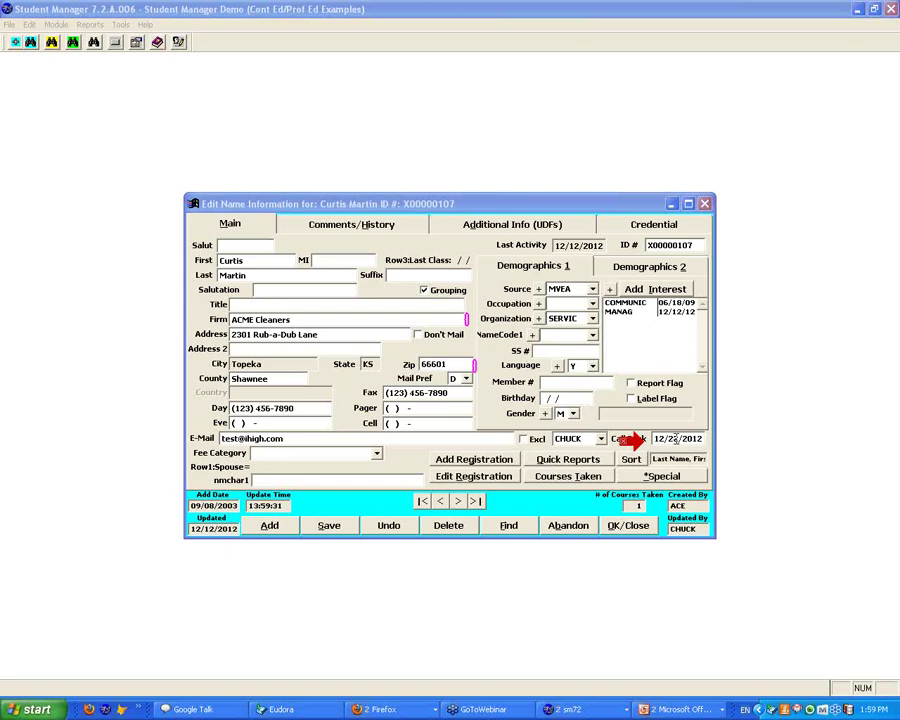
{"action": "left_click", "coordinate": [670, 438]}
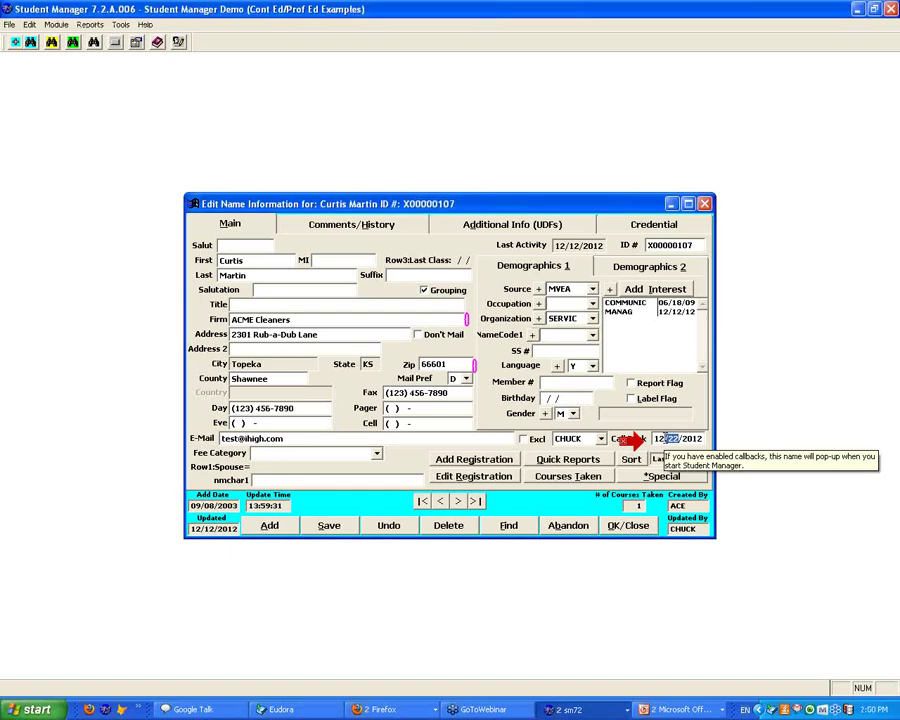
{"action": "type", "text": "1"}
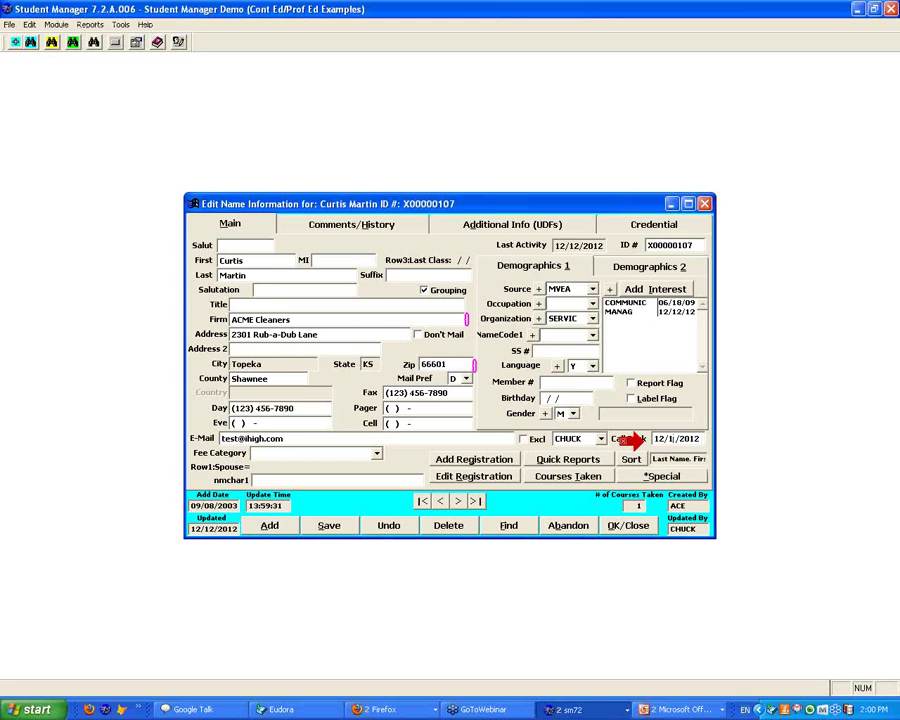
{"action": "type", "text": "4"}
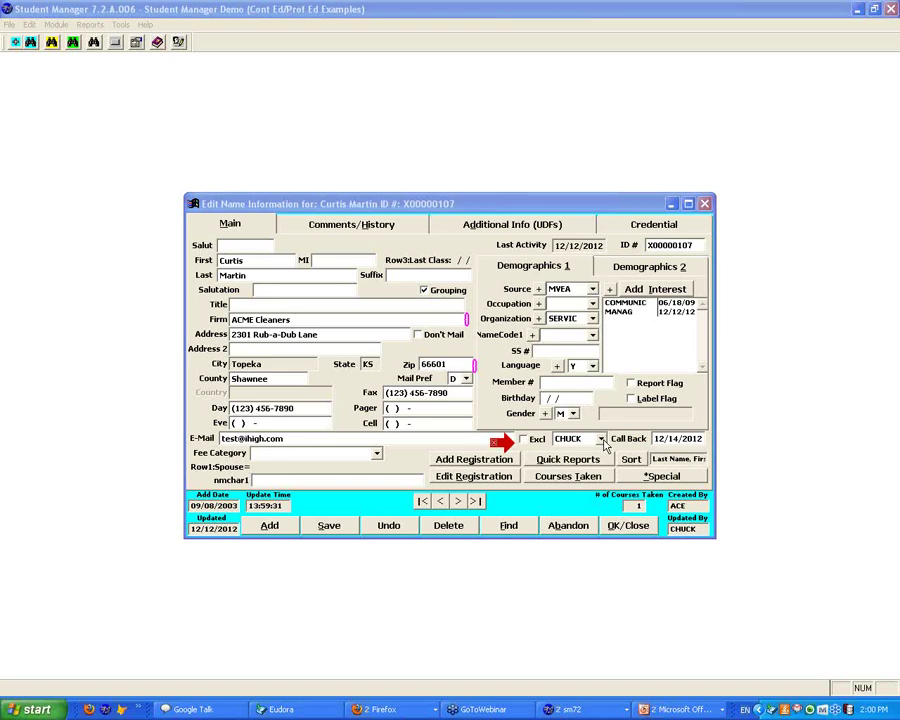
- Reassign the callback to the last named staff user in the list
{"action": "left_click", "coordinate": [601, 441]}
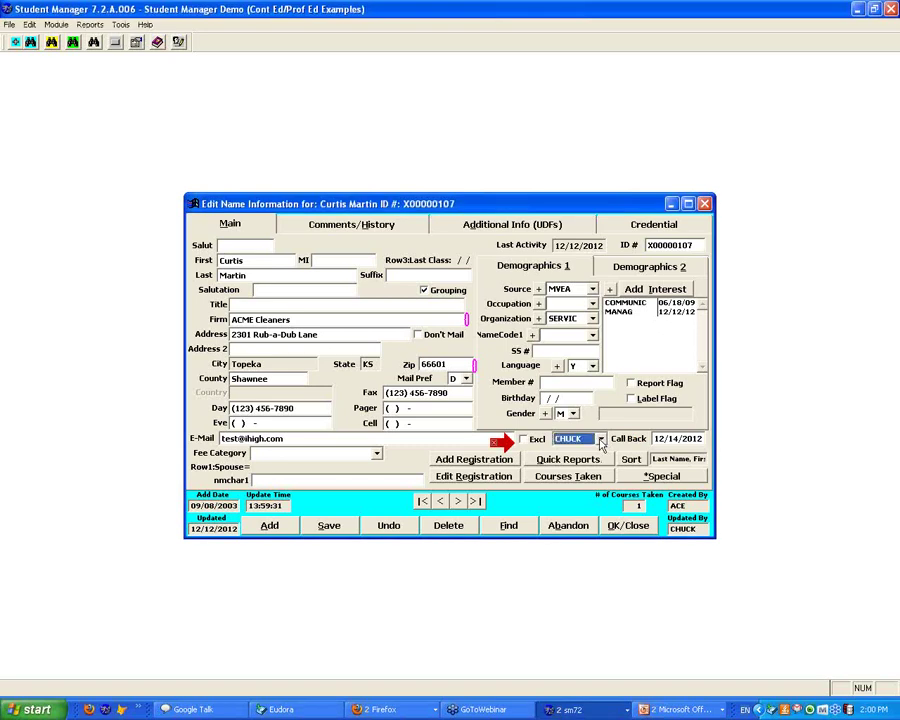
{"action": "left_click", "coordinate": [600, 440]}
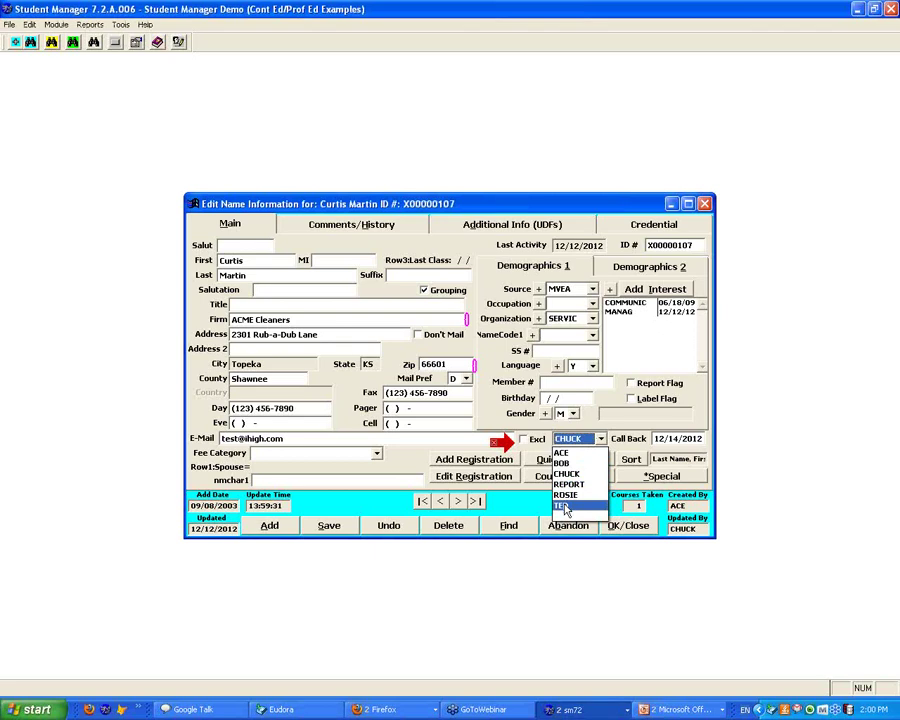
{"action": "left_click", "coordinate": [563, 507]}
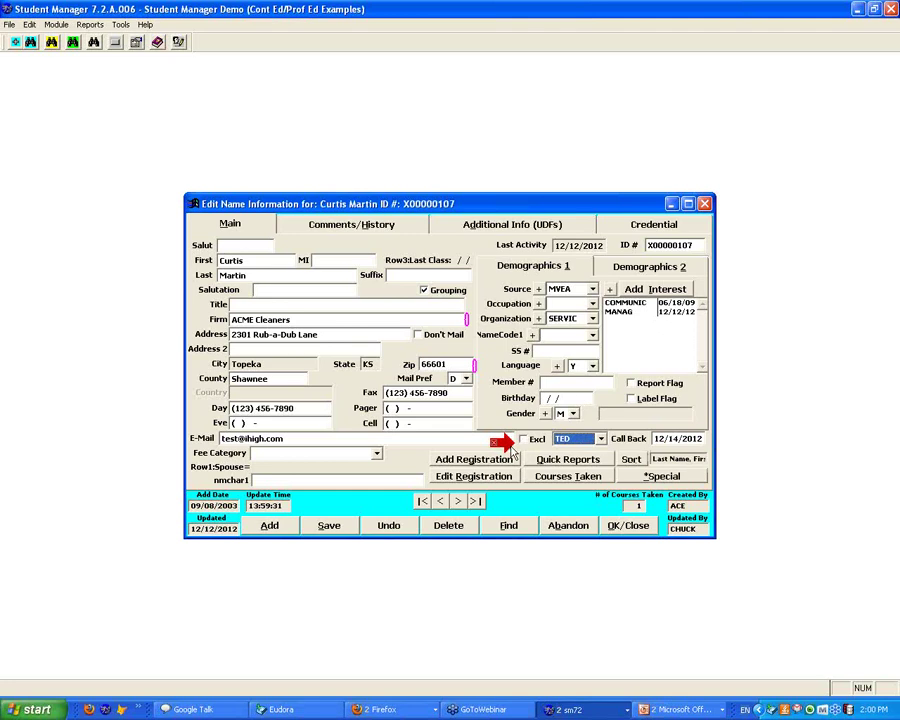
{"action": "left_click_drag", "start_coordinate": [512, 450], "coordinate": [573, 447]}
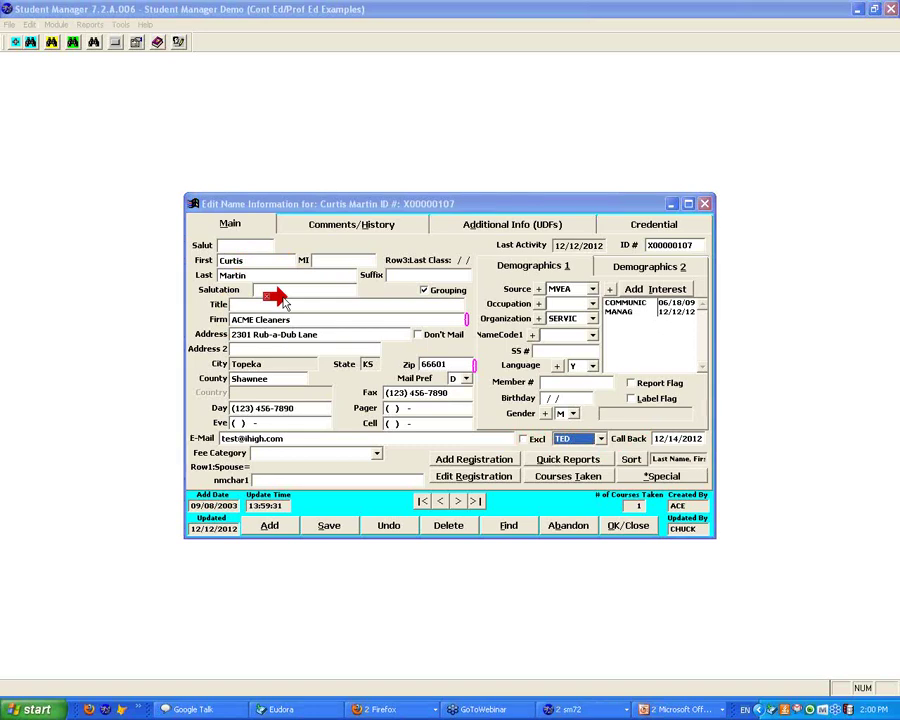
- Use the Special tool's contact history option to log a dated note about checking with the customer about March programming
{"action": "left_click", "coordinate": [378, 228]}
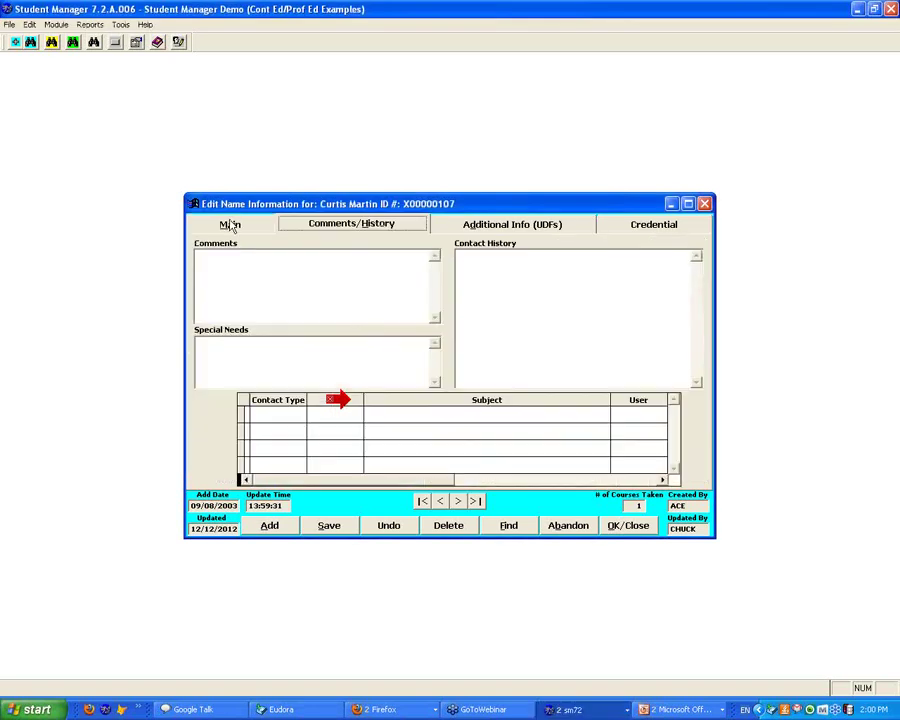
{"action": "left_click", "coordinate": [233, 223]}
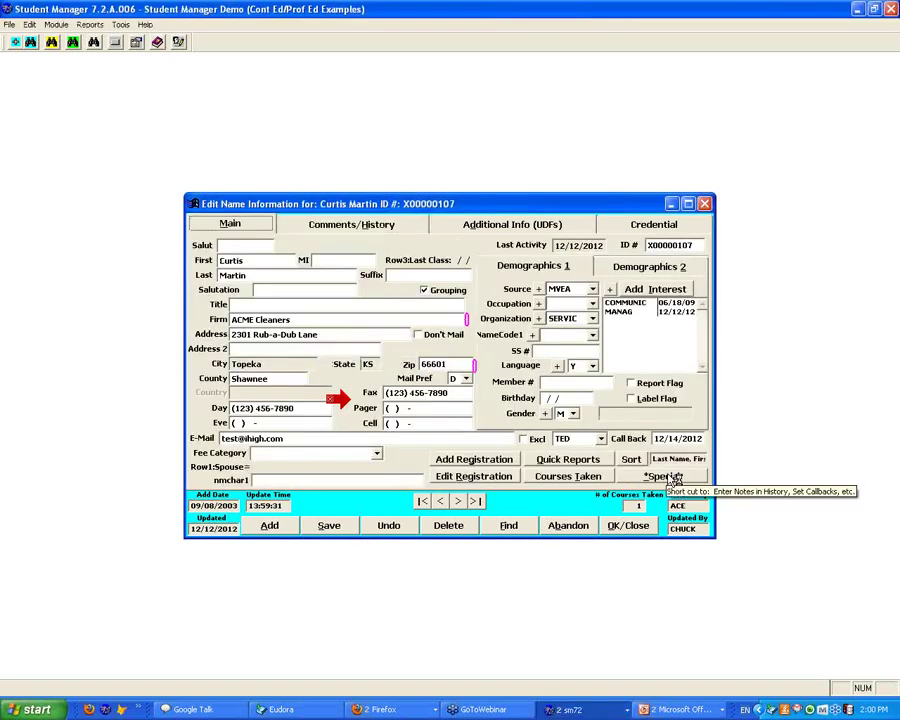
{"action": "left_click", "coordinate": [673, 479]}
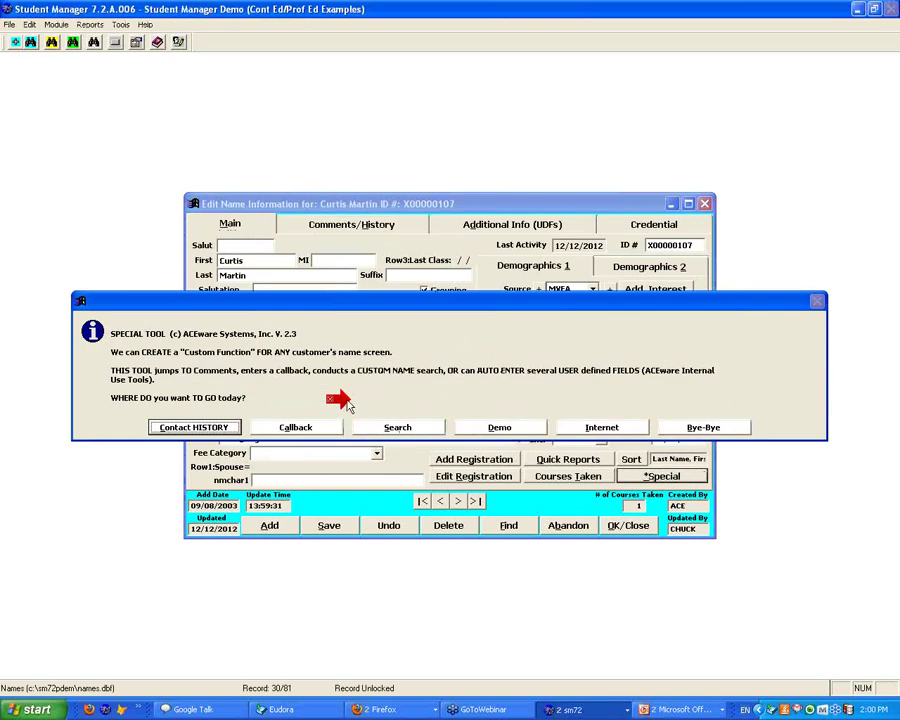
{"action": "left_click", "coordinate": [203, 432]}
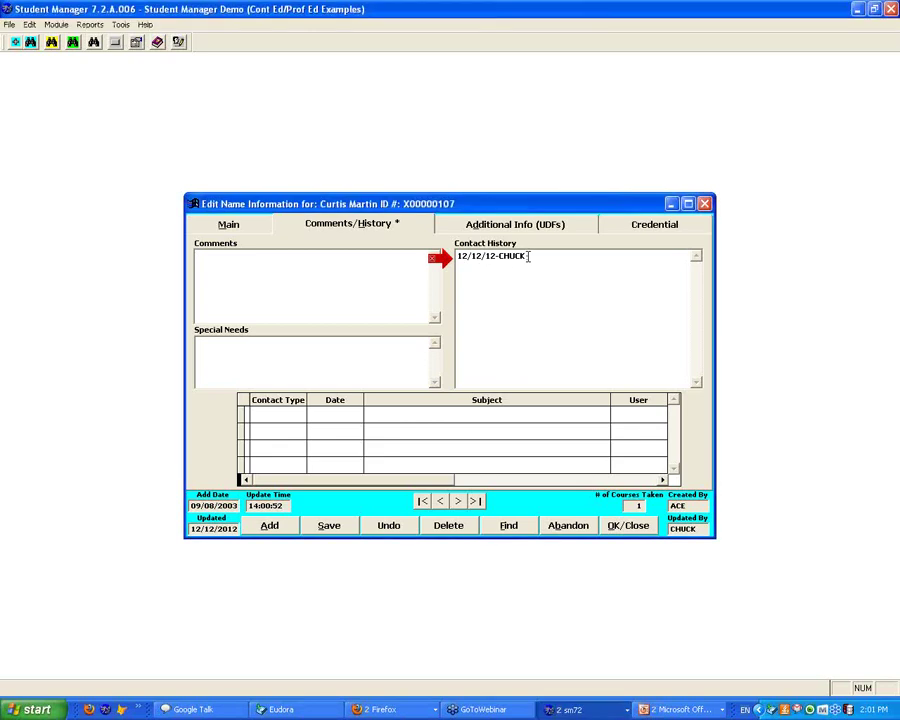
{"action": "type", "text": "C"}
{"action": "key", "text": "BackSpace"}
{"action": "key", "text": "BackSpace"}
{"action": "type", "text": "Check with Curtis about March proh"}
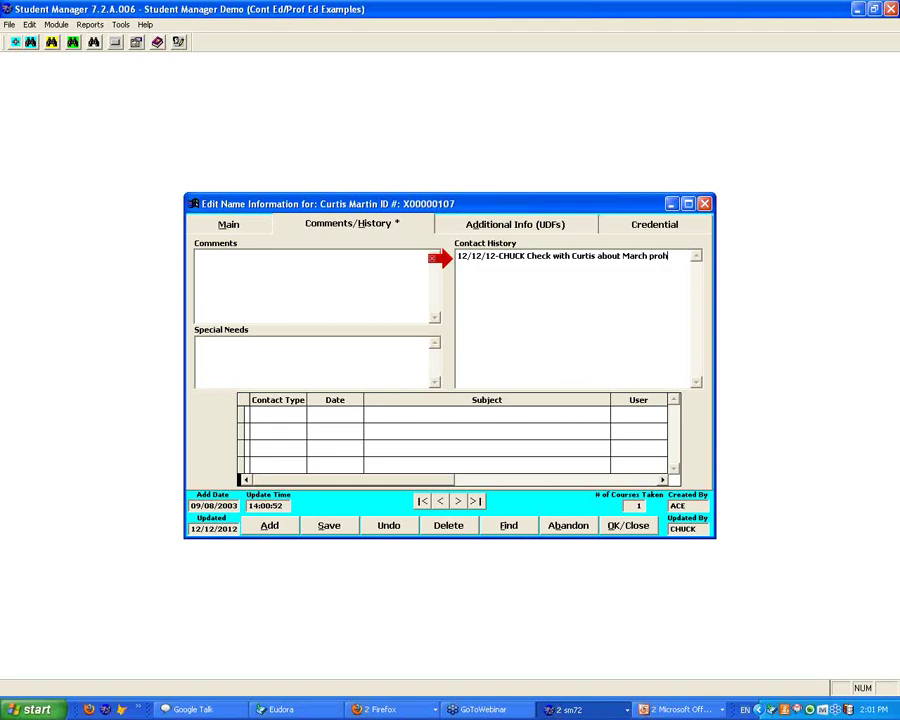
{"action": "key", "text": "BackSpace"}
{"action": "type", "text": "gramming!"}
- Review the record's callback assignment and date together with the logged contact history note
{"action": "left_click", "coordinate": [245, 228]}
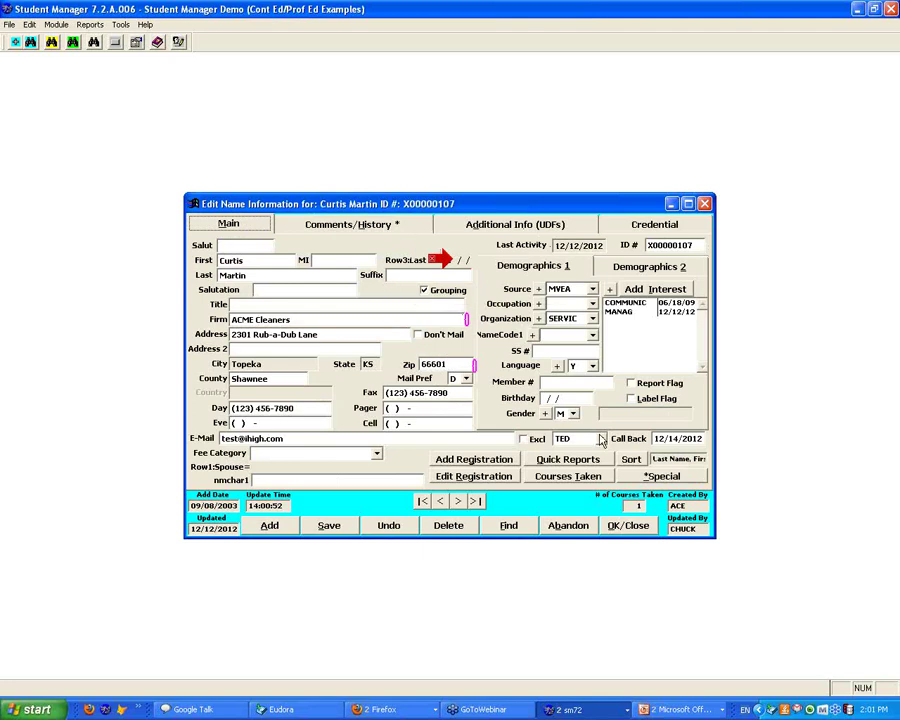
{"action": "left_click", "coordinate": [412, 228]}
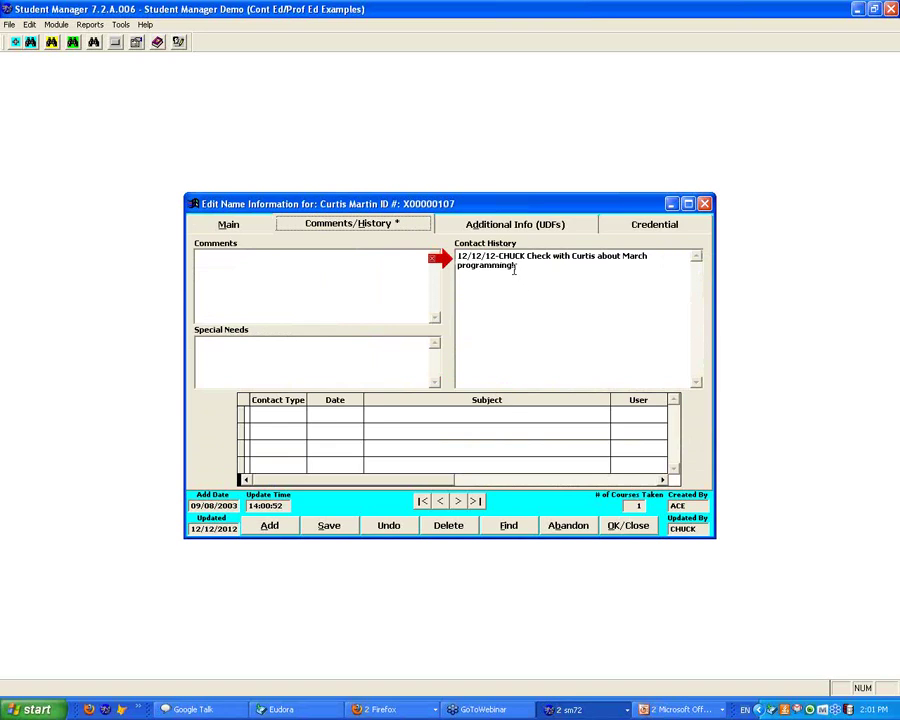
{"action": "left_click", "coordinate": [258, 228]}
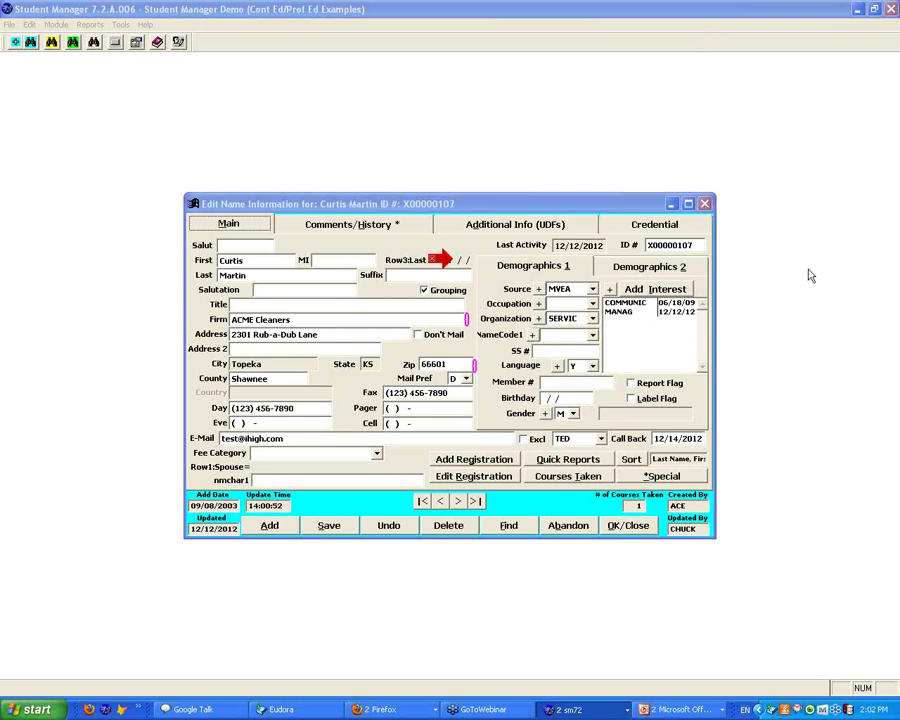
- Log another contact history entry with the Special tool reading "Need to check w/Dr. XX about Refund?"
{"action": "left_click", "coordinate": [668, 479]}
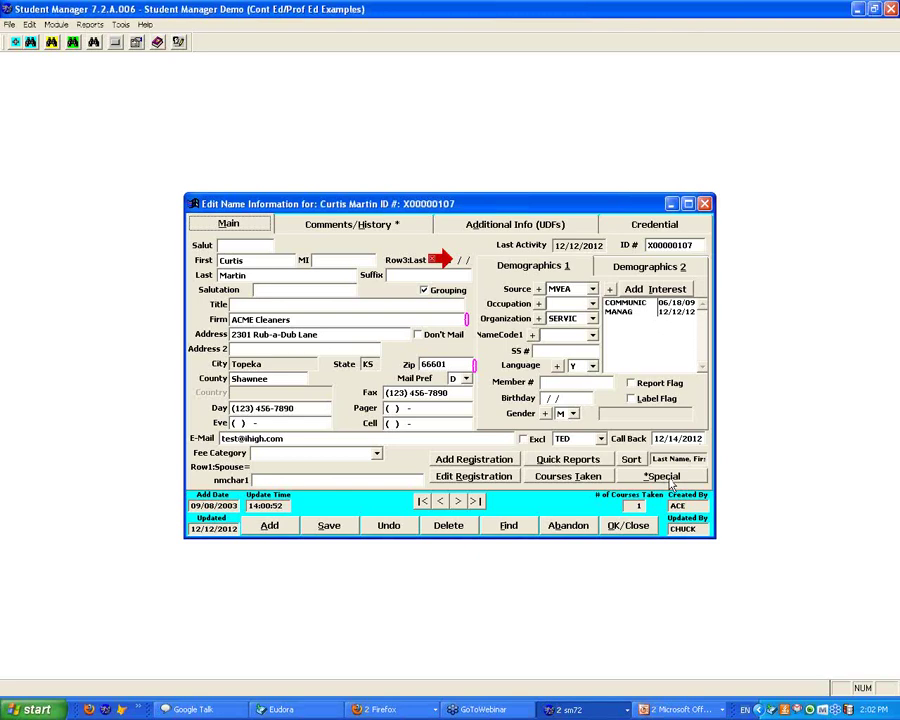
{"action": "key", "text": "Return"}
{"action": "type", "text": "Ne"}
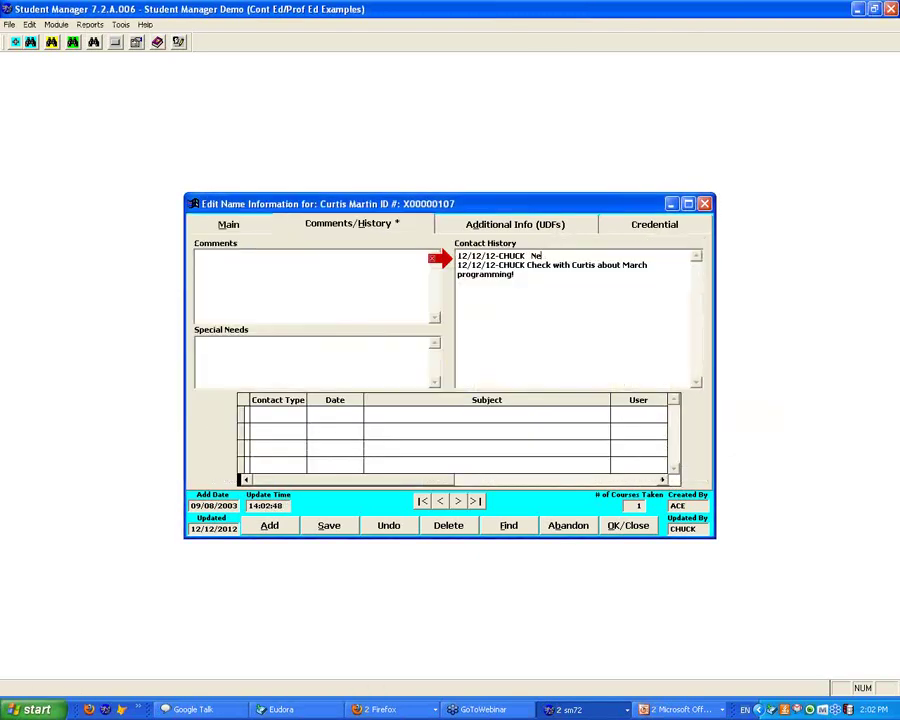
{"action": "type", "text": "ed to check w/Dro"}
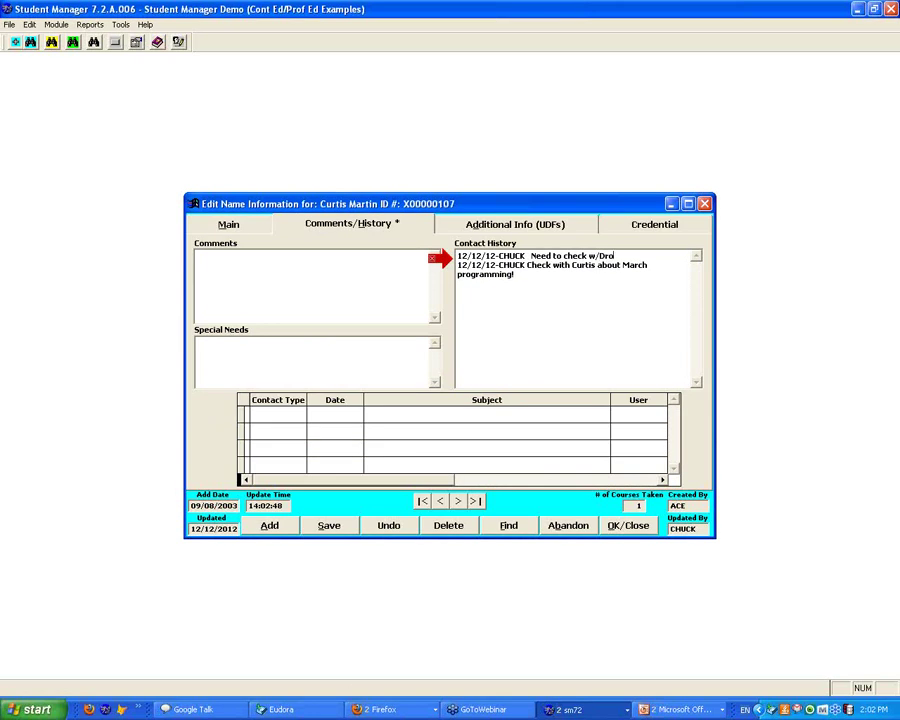
{"action": "key", "text": "BackSpace"}
{"action": "type", "text": ". XX about Refund?"}
{"action": "left_click", "coordinate": [263, 230]}
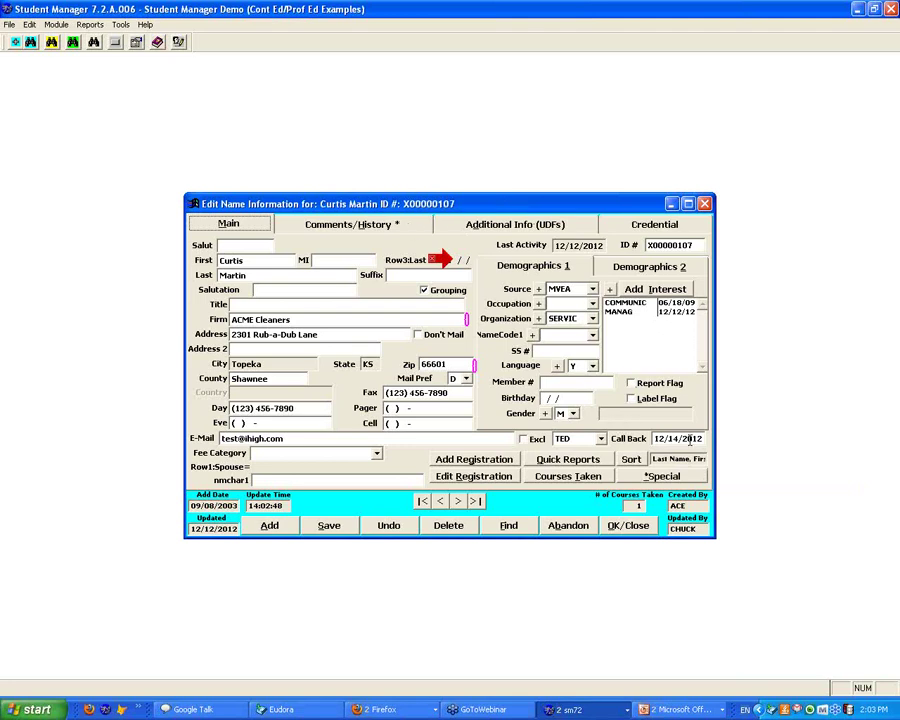
- Start adding an additional document to the customer's record and browse to the MARKET folder on Local Disk (C:)
{"action": "left_click", "coordinate": [483, 228]}
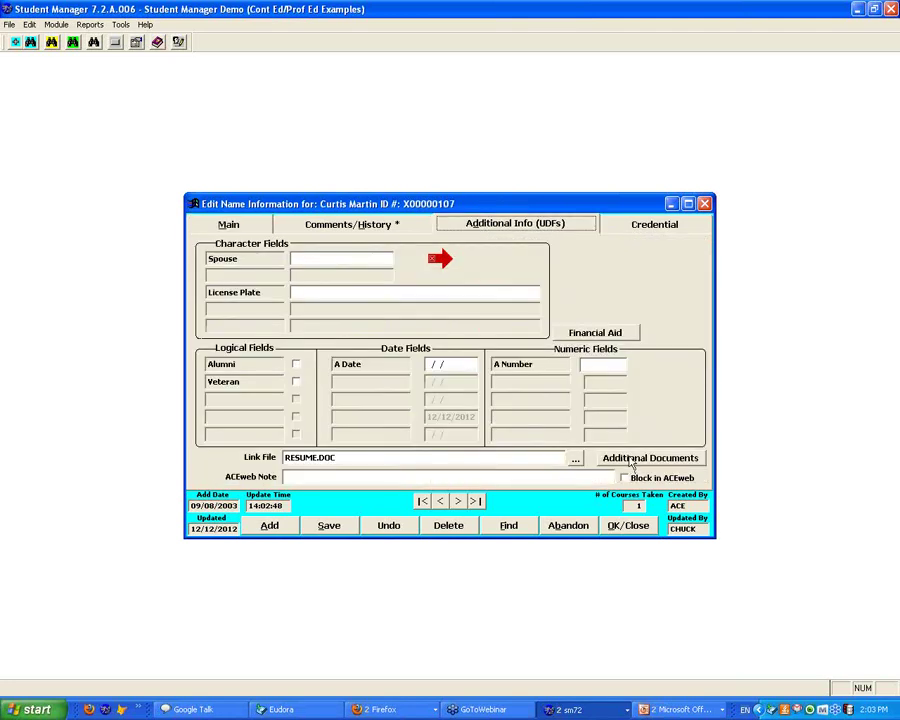
{"action": "left_click", "coordinate": [250, 224]}
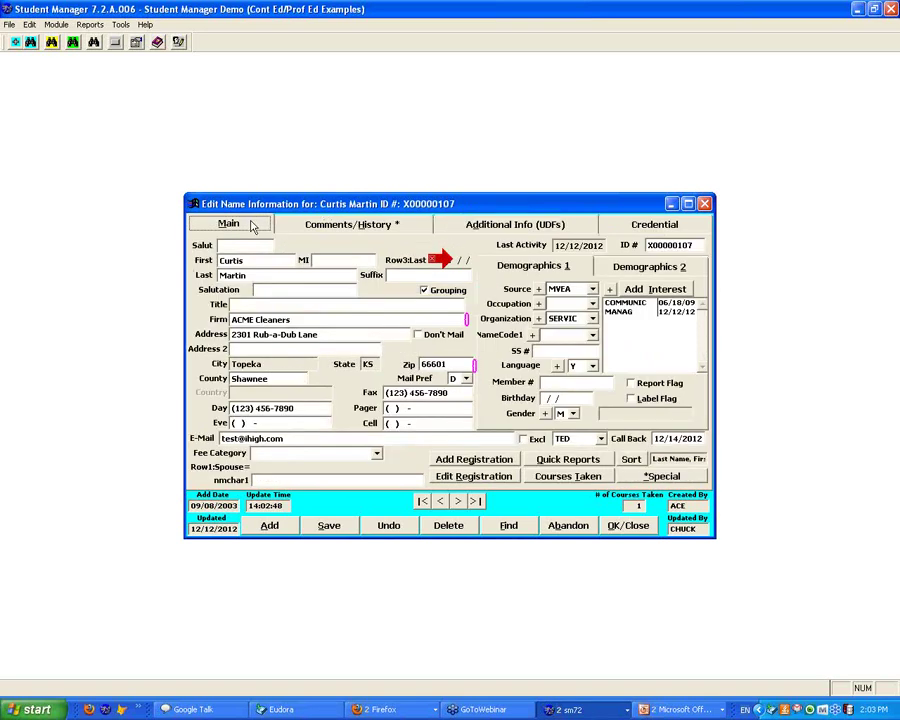
{"action": "left_click", "coordinate": [486, 229]}
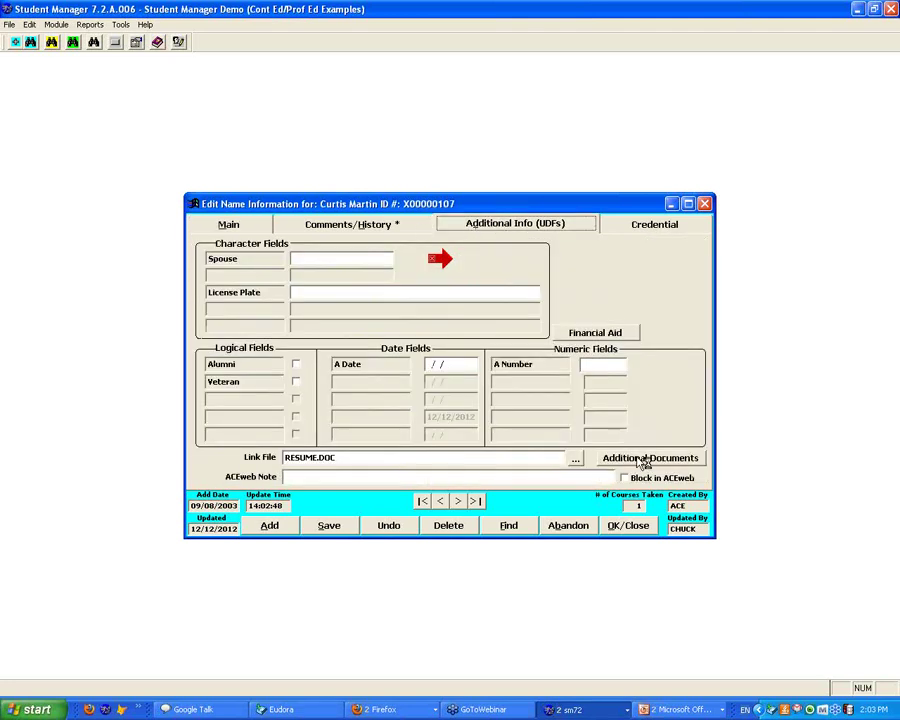
{"action": "left_click", "coordinate": [638, 460]}
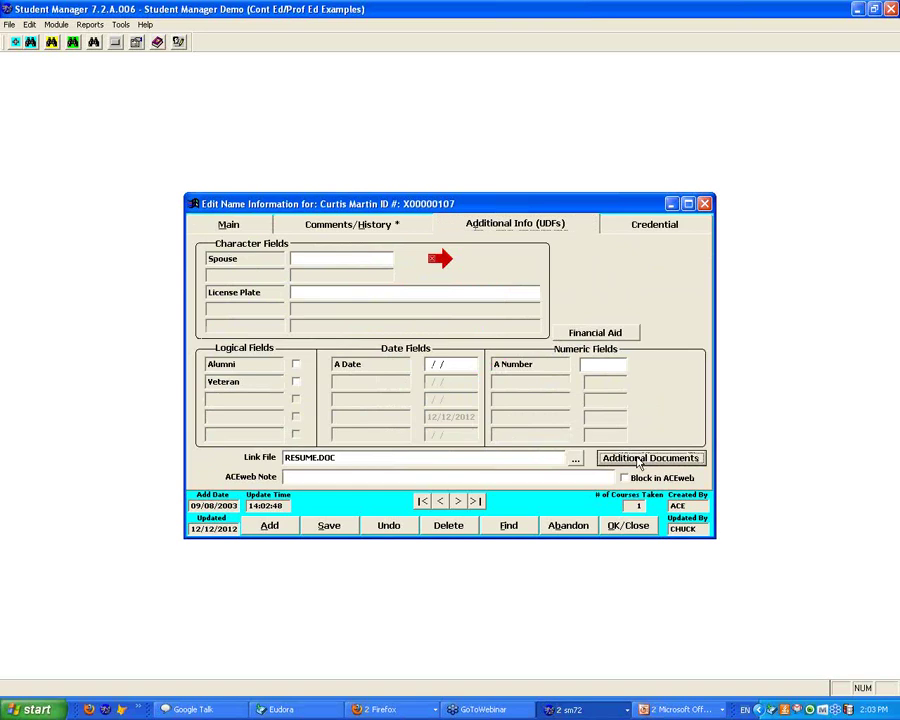
{"action": "left_click", "coordinate": [190, 313]}
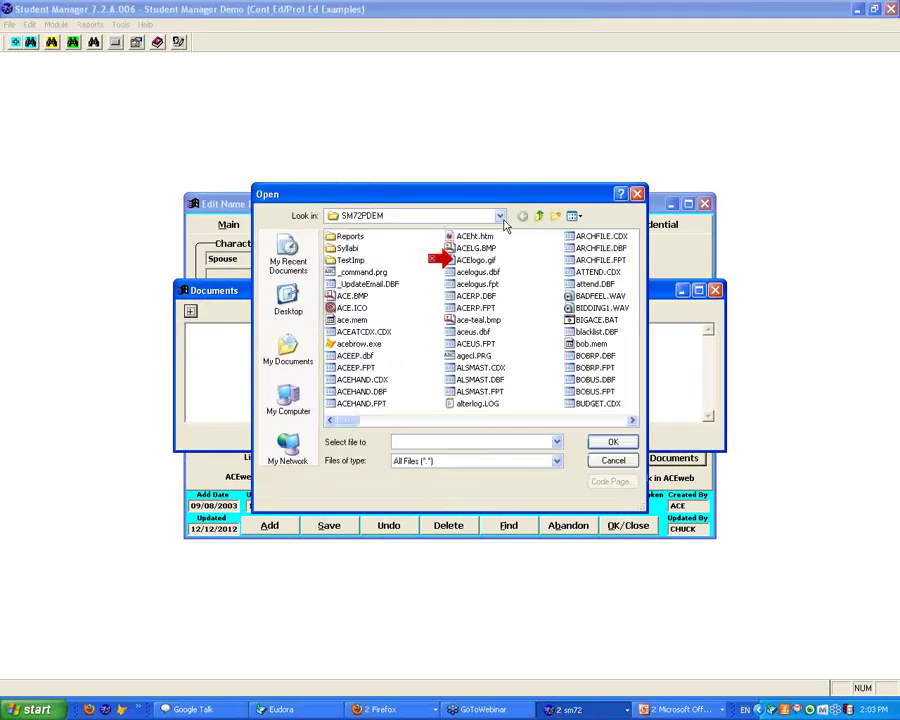
{"action": "left_click", "coordinate": [500, 217]}
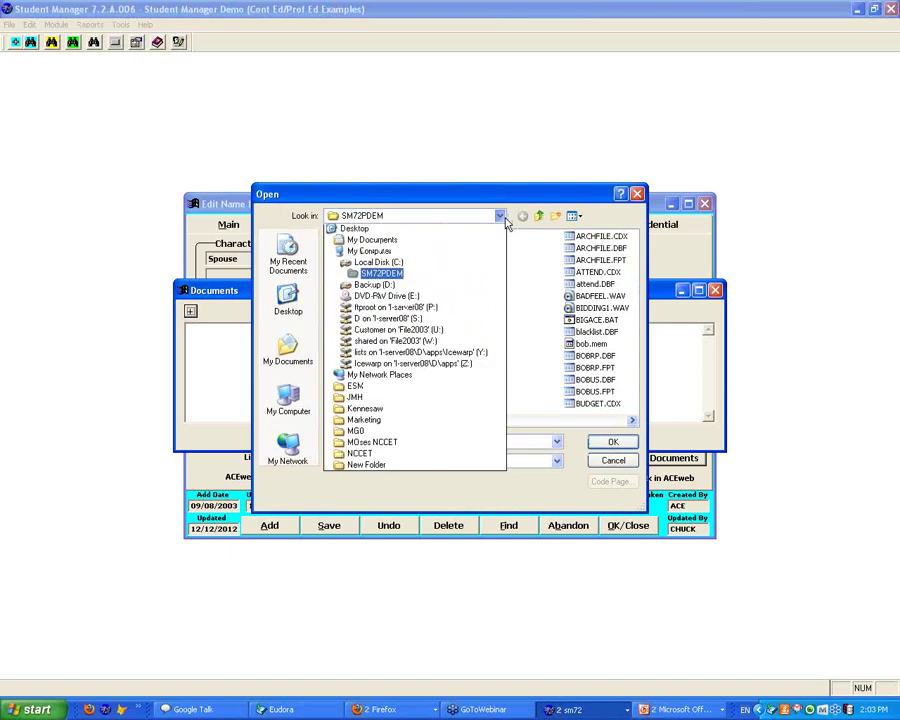
{"action": "left_click", "coordinate": [394, 257]}
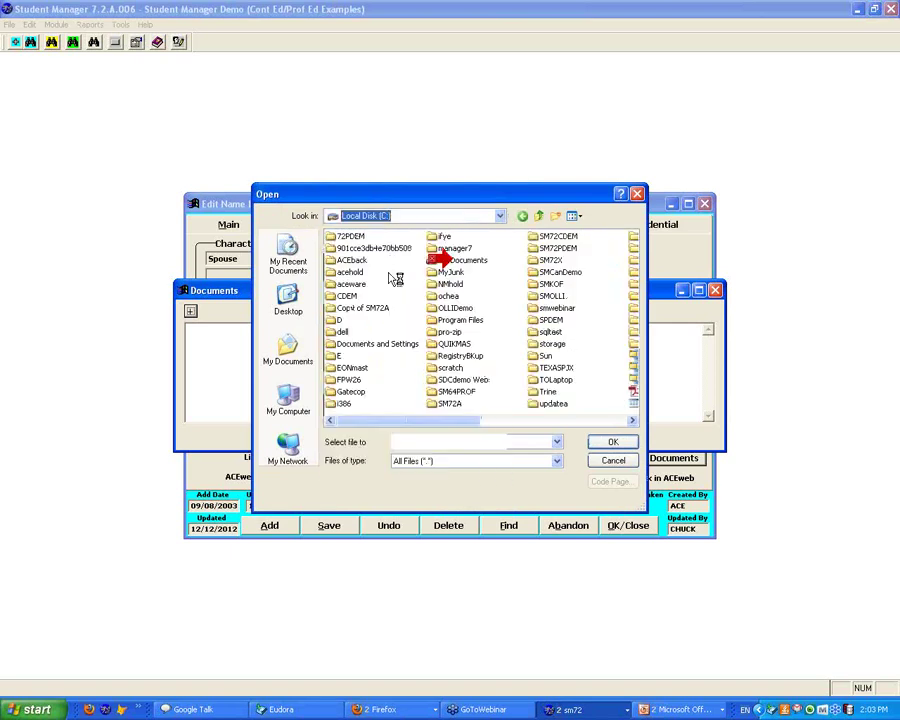
{"action": "double_click", "coordinate": [462, 260]}
{"action": "left_click", "coordinate": [505, 273]}
{"action": "double_click", "coordinate": [505, 273]}
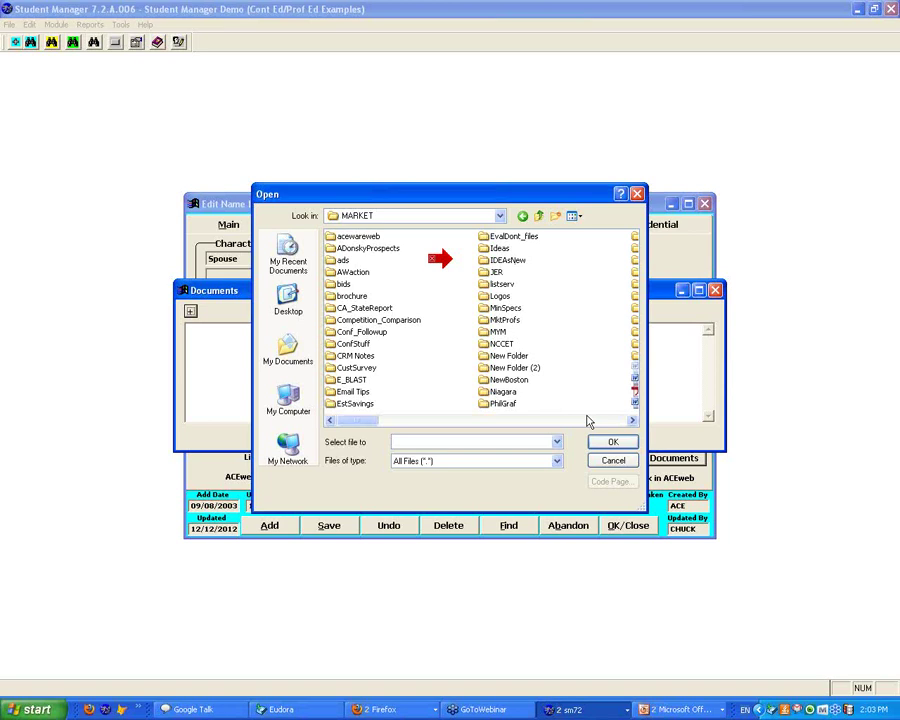
- Attach ACEWARE101.DOC from the MARKET folder with the comment "This is an example of a reference Doc"
{"action": "left_click", "coordinate": [588, 421]}
{"action": "left_click", "coordinate": [588, 421]}
{"action": "double_click", "coordinate": [505, 357]}
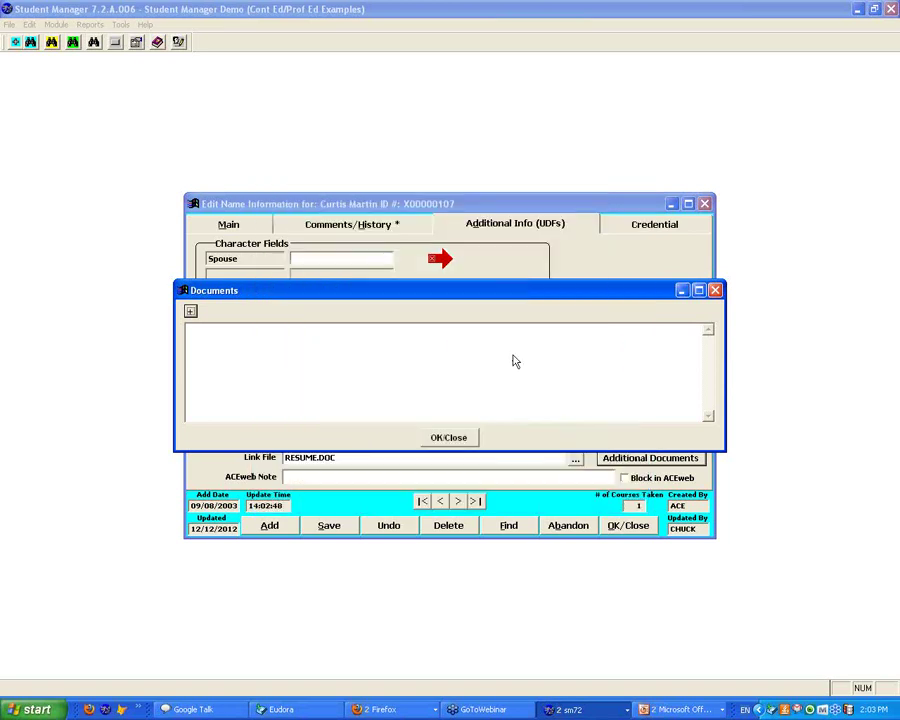
{"action": "type", "text": "Th"}
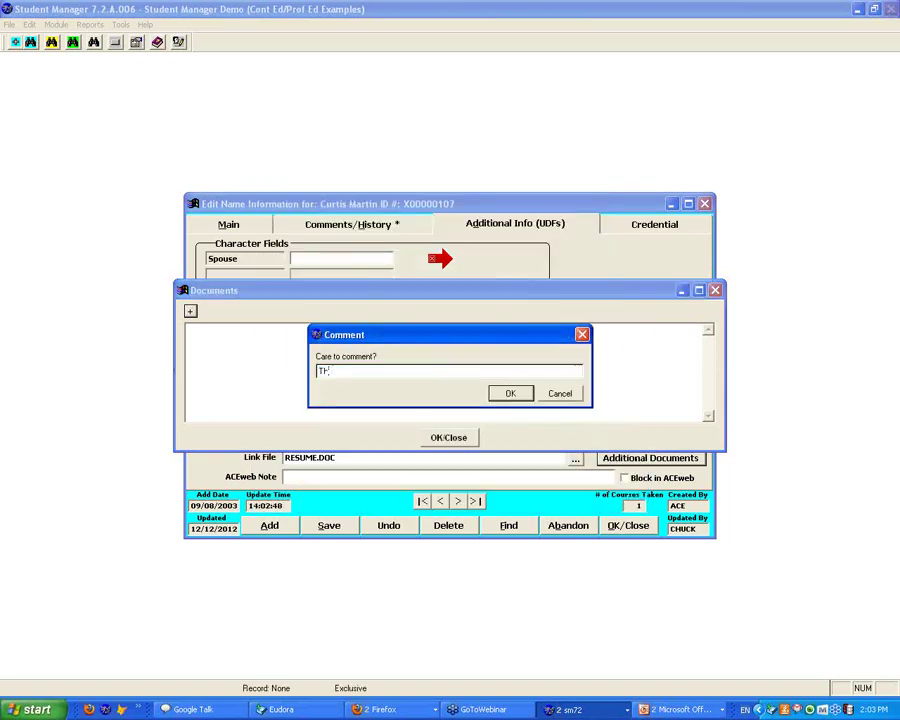
{"action": "type", "text": "is is an example of a reference Doc"}
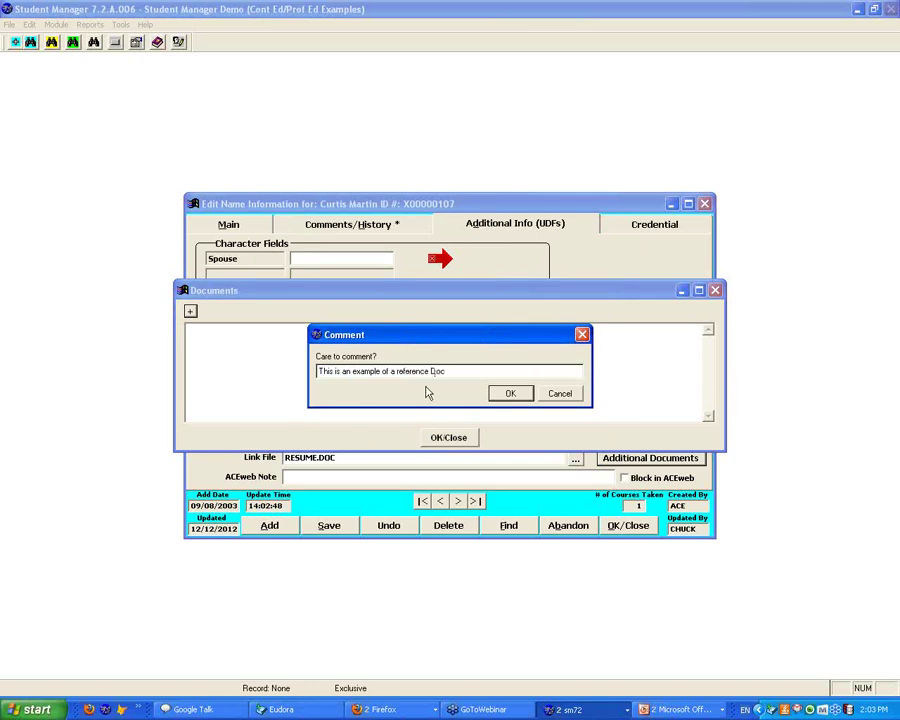
{"action": "left_click", "coordinate": [516, 396]}
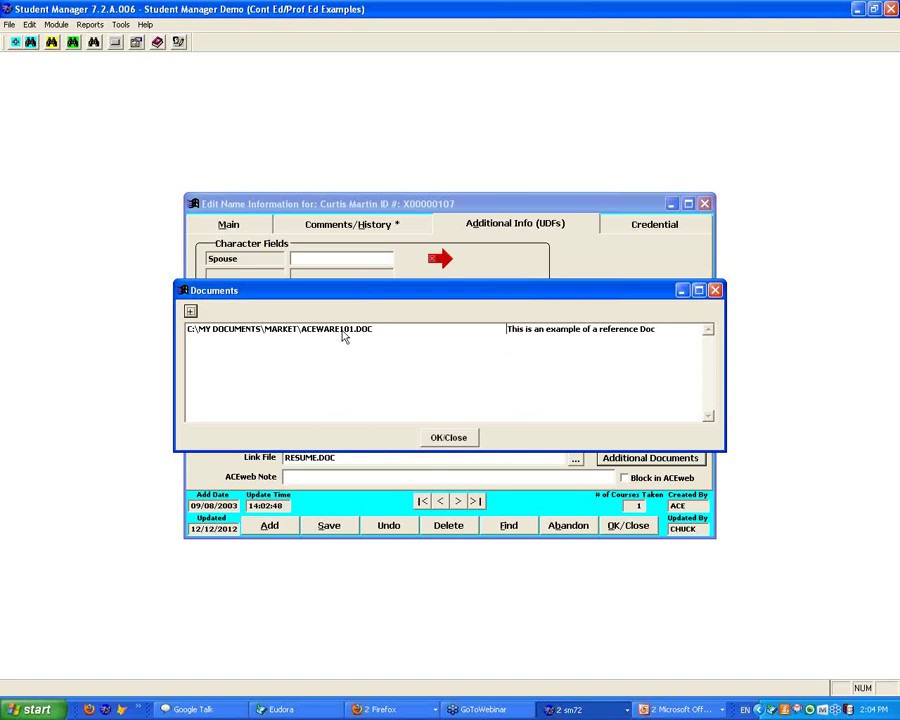
- Close the documents list and save the customer's name record from its main page
{"action": "left_click", "coordinate": [446, 439]}
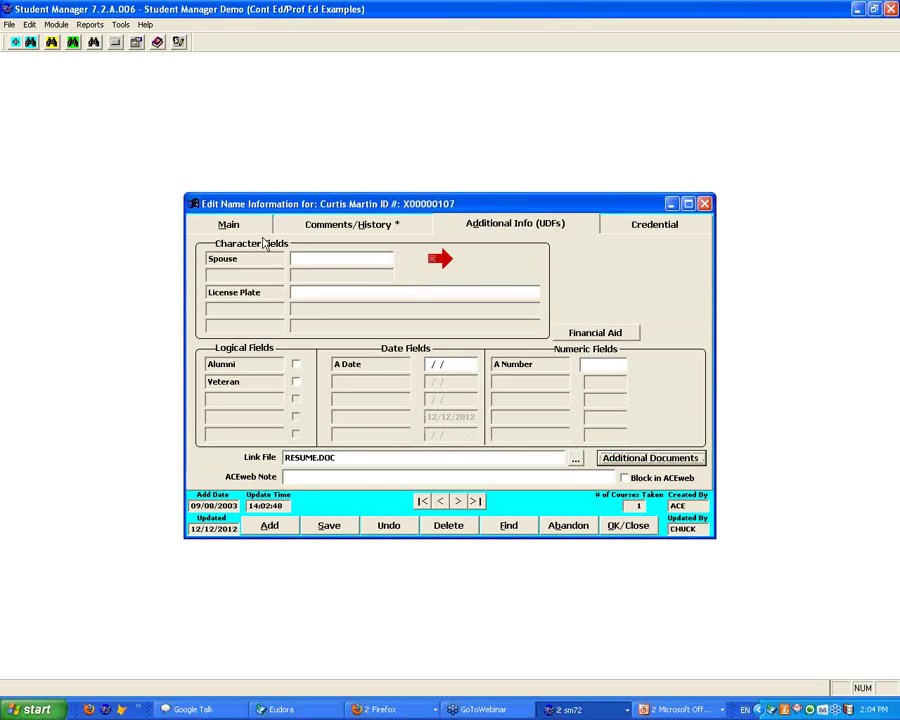
{"action": "left_click", "coordinate": [262, 226]}
{"action": "left_click", "coordinate": [336, 526]}
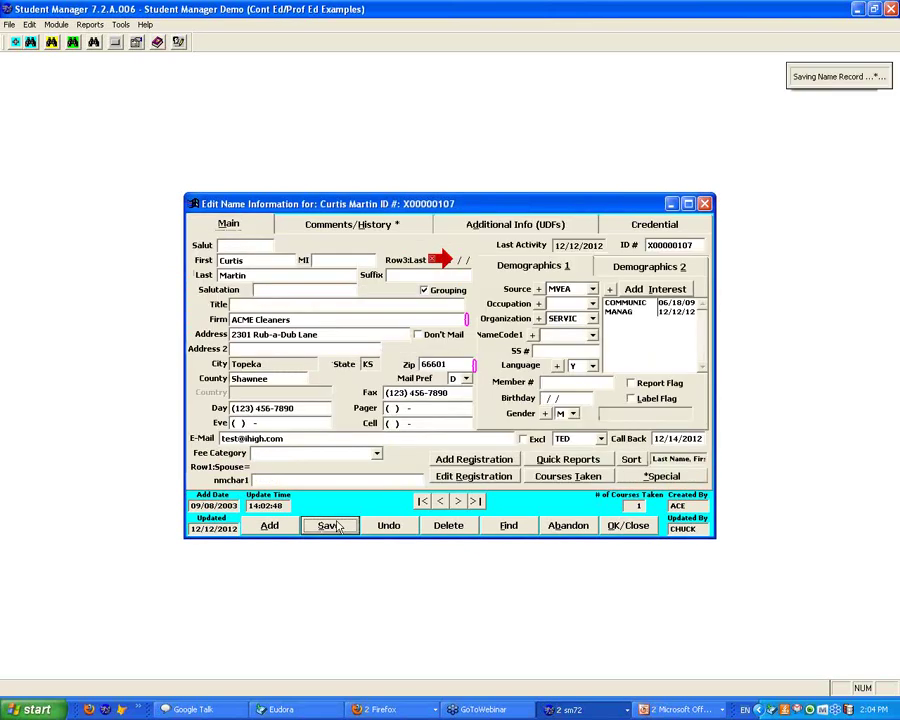
- Launch the attached ACEWARE101.DOC from the record's additional documents, enlarge its window to view it, and close both the document and the list
{"action": "left_click", "coordinate": [568, 225]}
{"action": "left_click", "coordinate": [637, 459]}
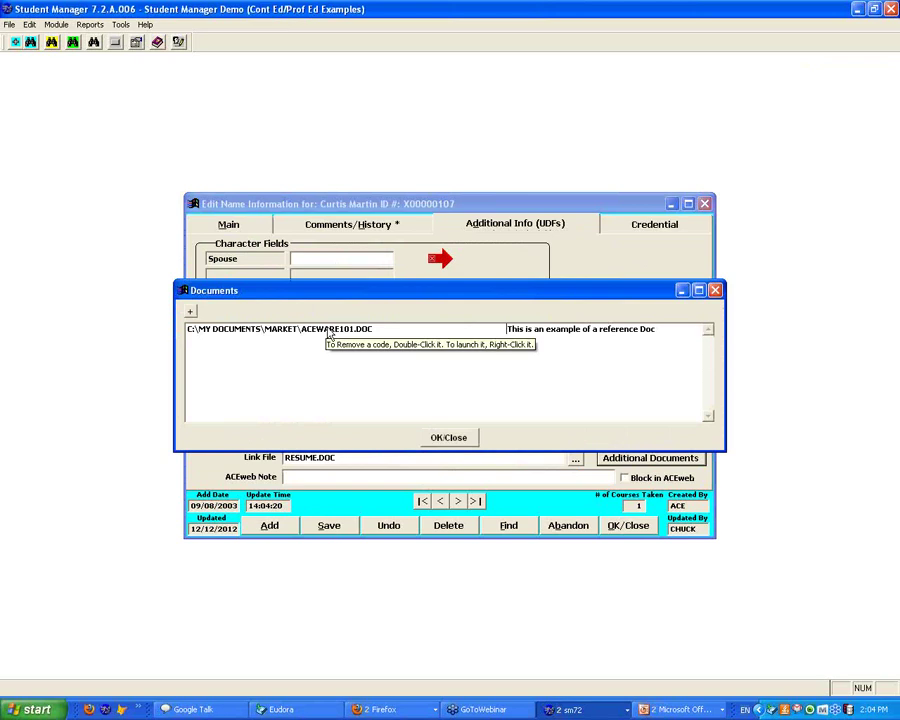
{"action": "right_click", "coordinate": [329, 331]}
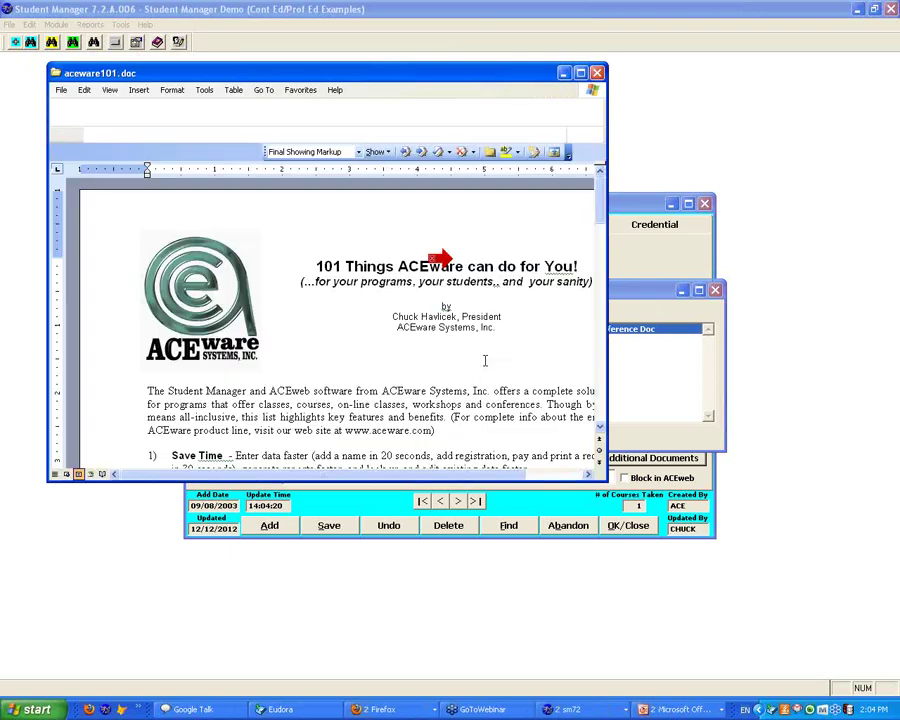
{"action": "left_click_drag", "start_coordinate": [601, 478], "coordinate": [819, 664]}
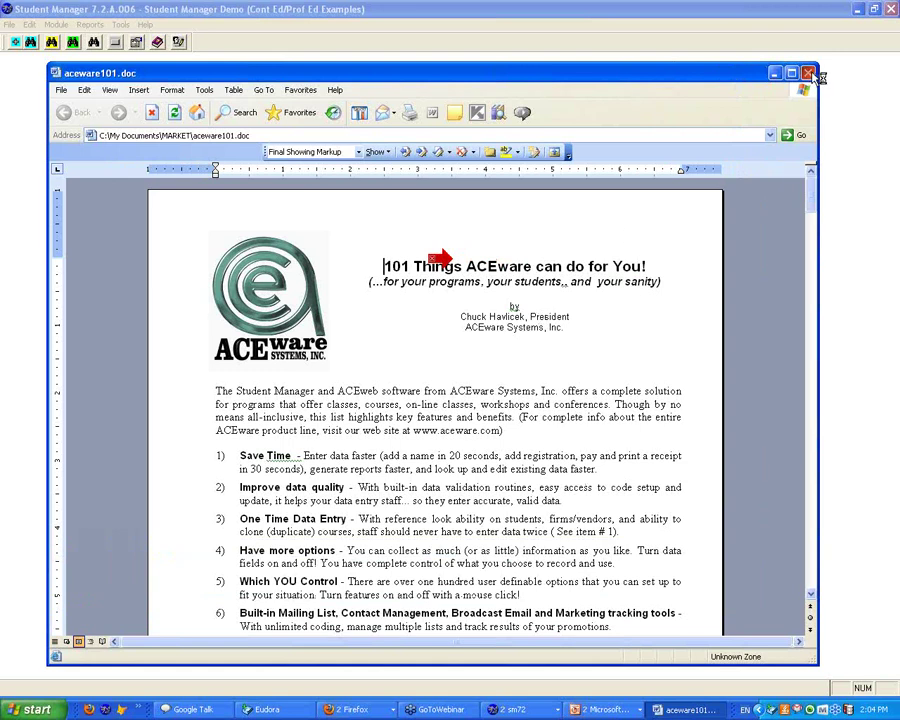
{"action": "left_click", "coordinate": [809, 73]}
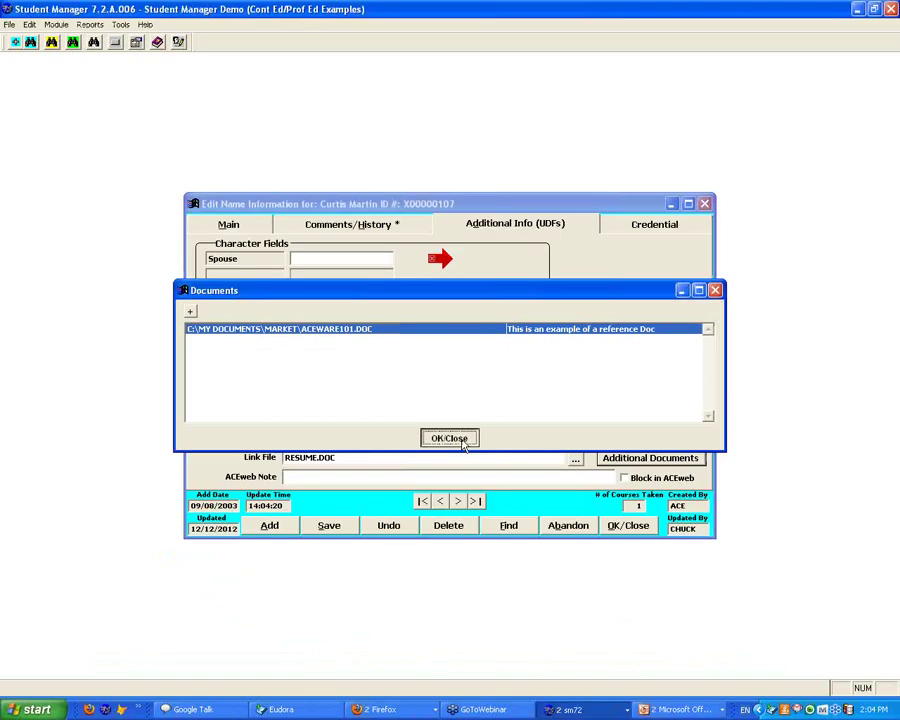
{"action": "left_click", "coordinate": [452, 437]}
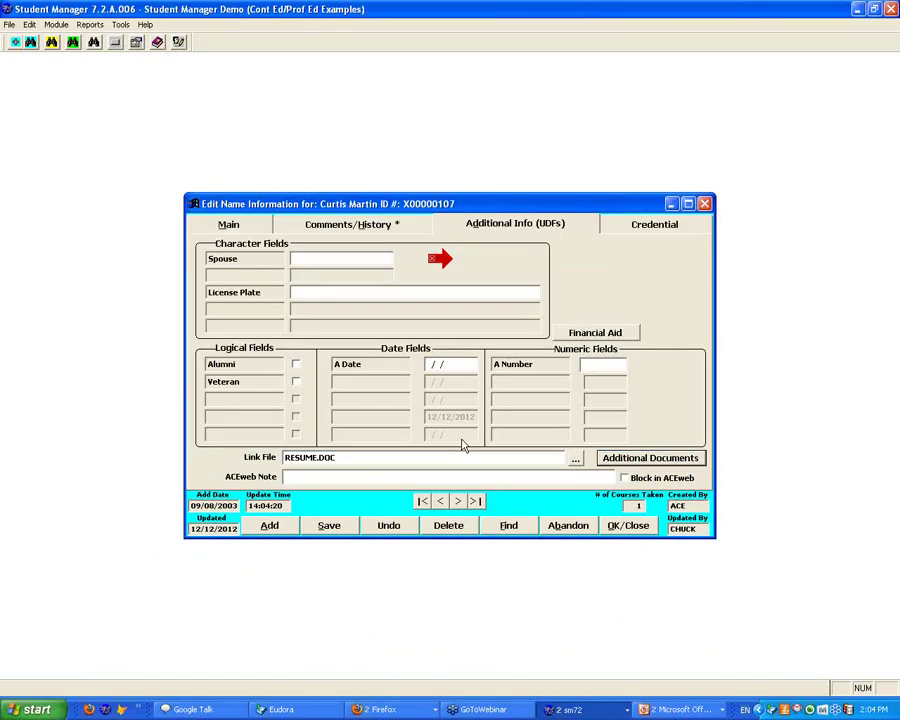
- Return to the record's main information and review the customer's list of courses taken
{"action": "left_click", "coordinate": [252, 227]}
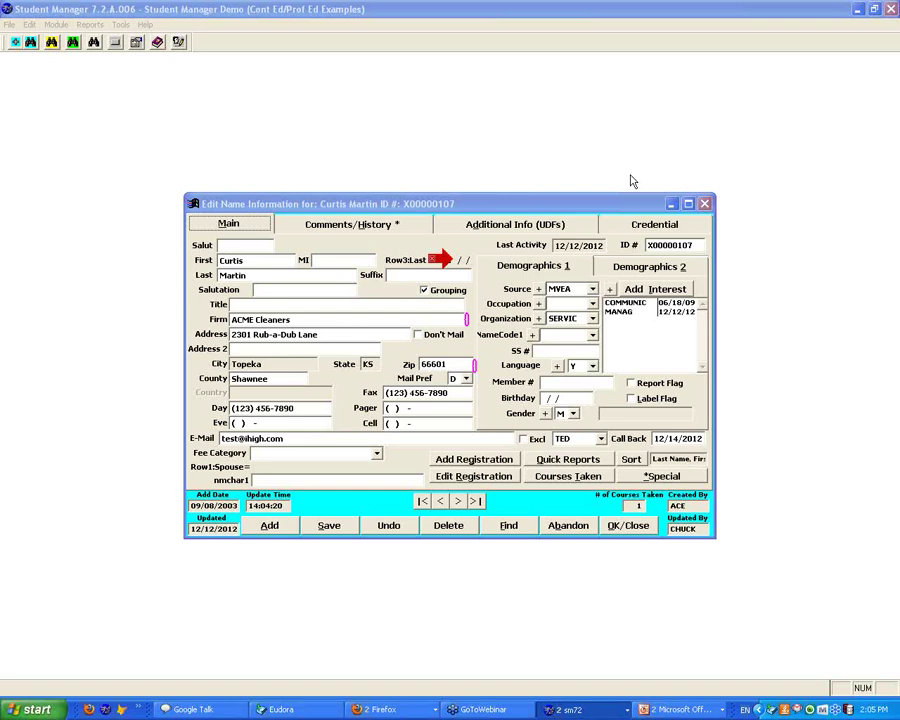
{"action": "left_click_drag", "start_coordinate": [595, 208], "coordinate": [538, 152]}
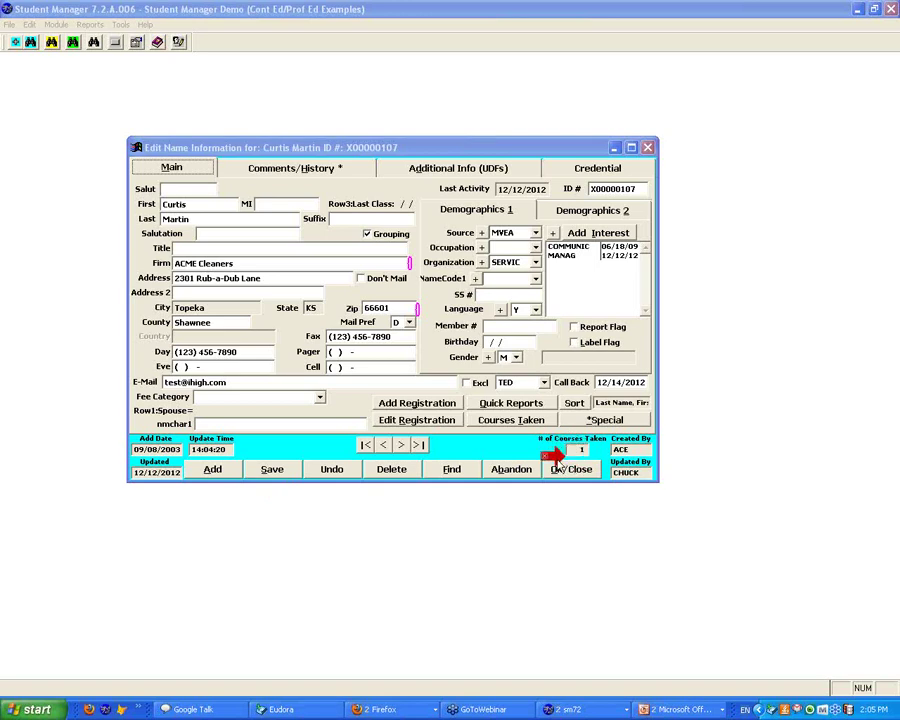
{"action": "left_click", "coordinate": [510, 424]}
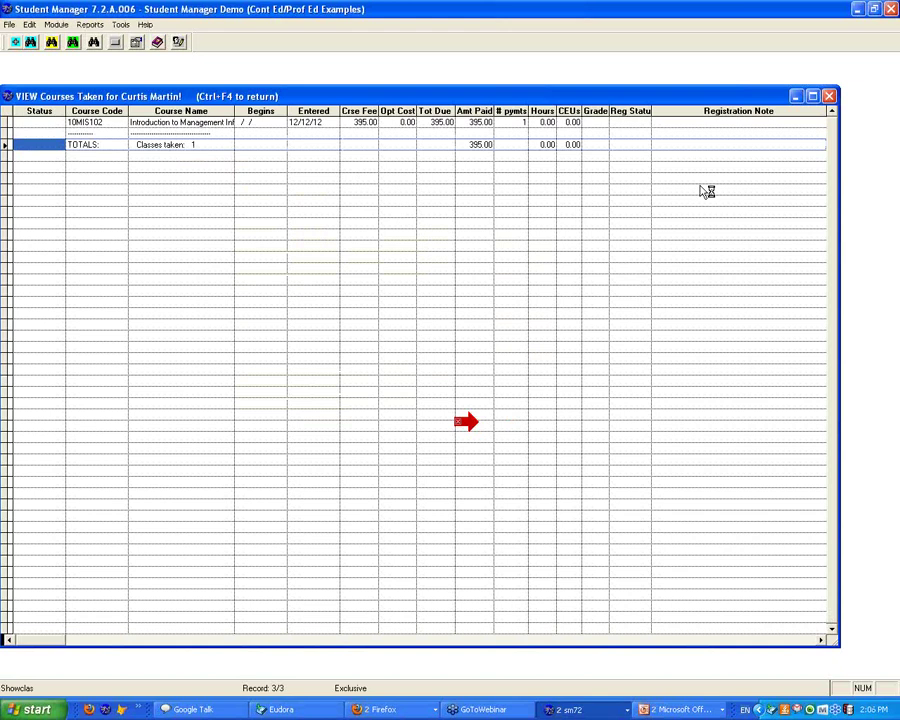
{"action": "left_click", "coordinate": [830, 97]}
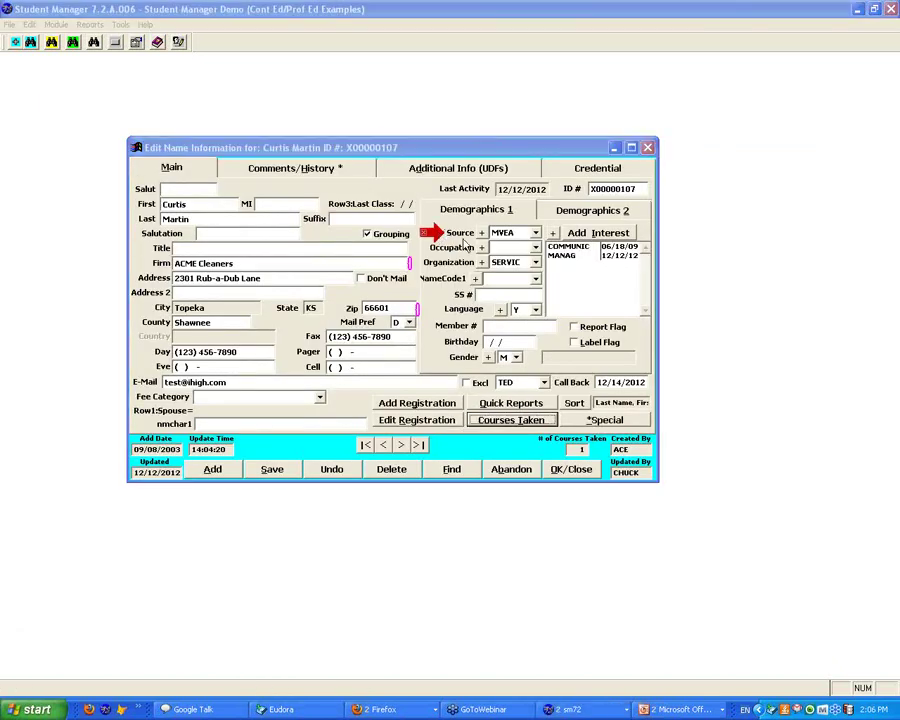
- Review the Source and Occupation codes available in the customer's first demographics section
{"action": "left_click", "coordinate": [536, 234]}
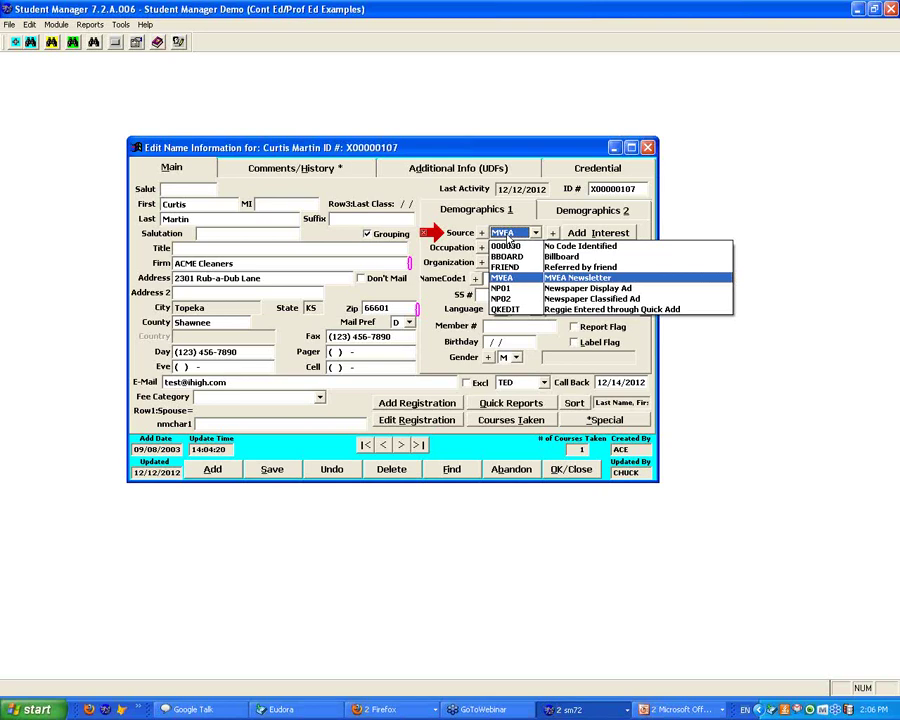
{"action": "left_click", "coordinate": [524, 216]}
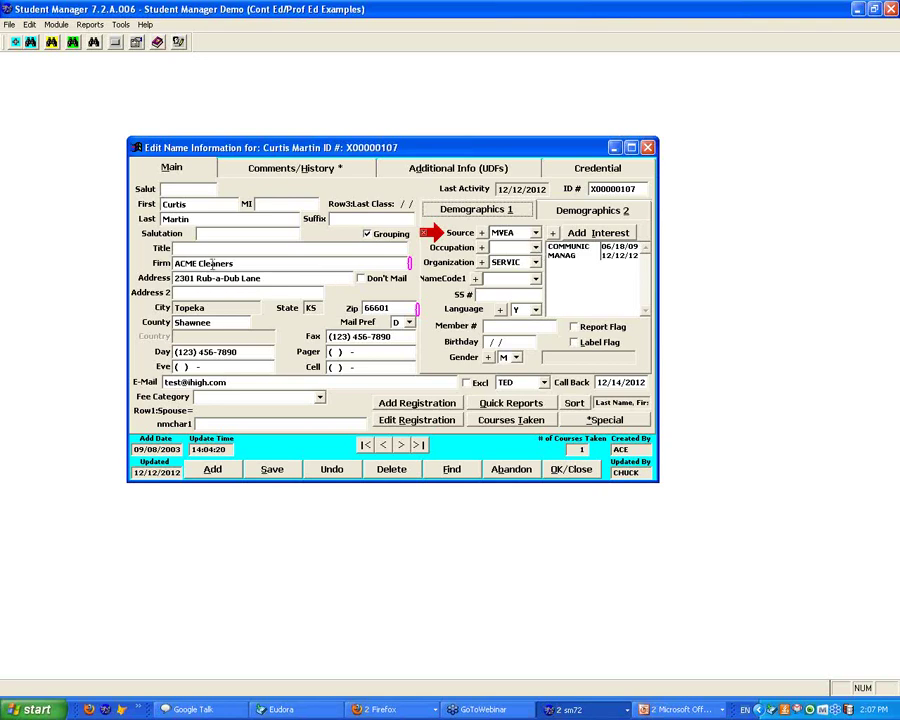
{"action": "left_click", "coordinate": [536, 247]}
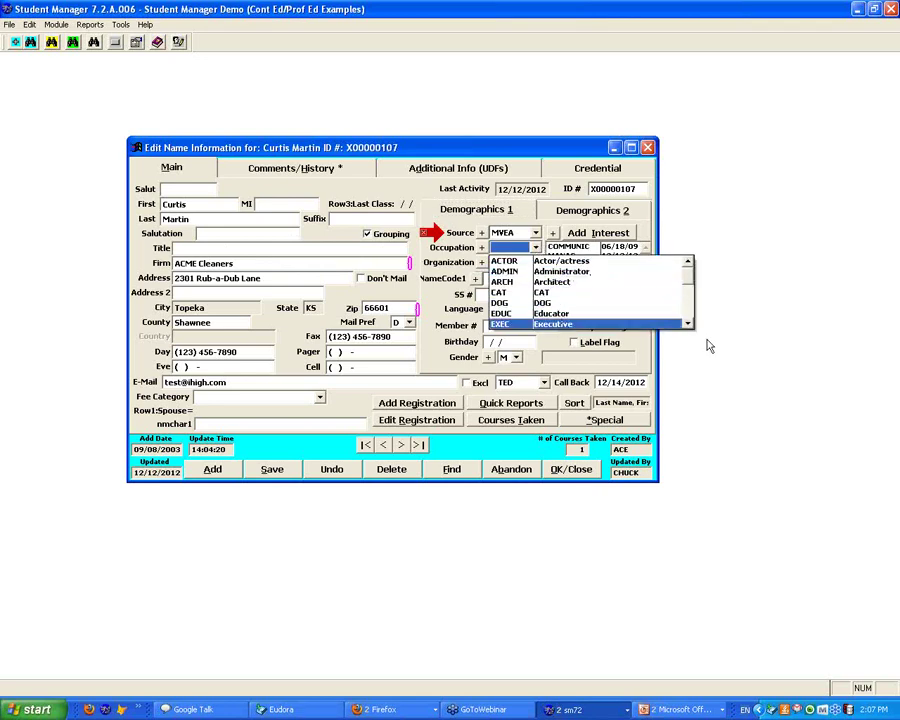
{"action": "scroll", "coordinate": [688, 324], "scroll_direction": "down", "scroll_amount": 6}
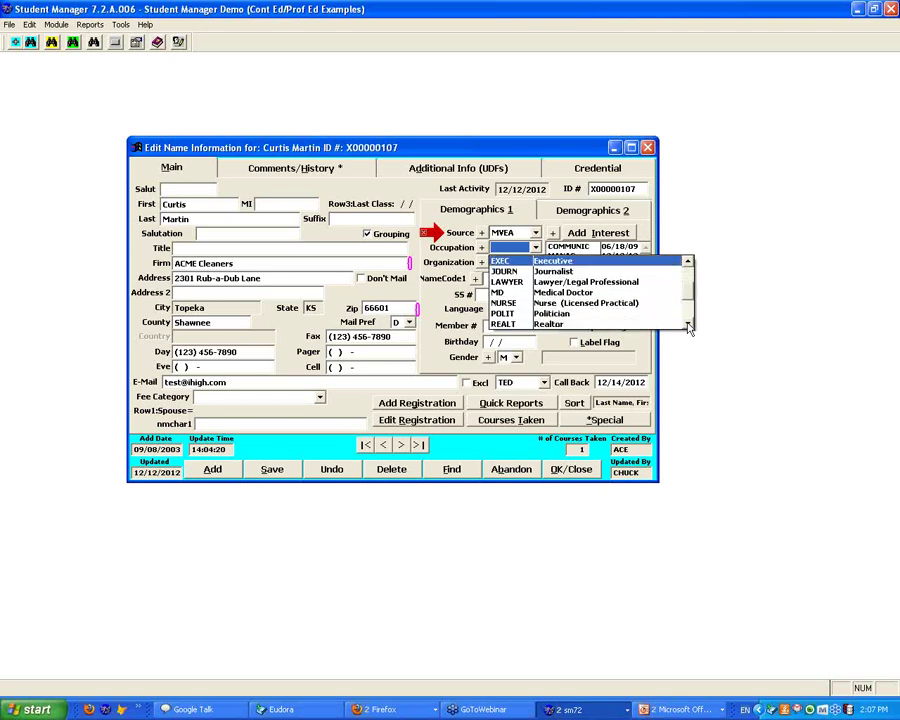
{"action": "scroll", "coordinate": [688, 327], "scroll_direction": "down", "scroll_amount": 4}
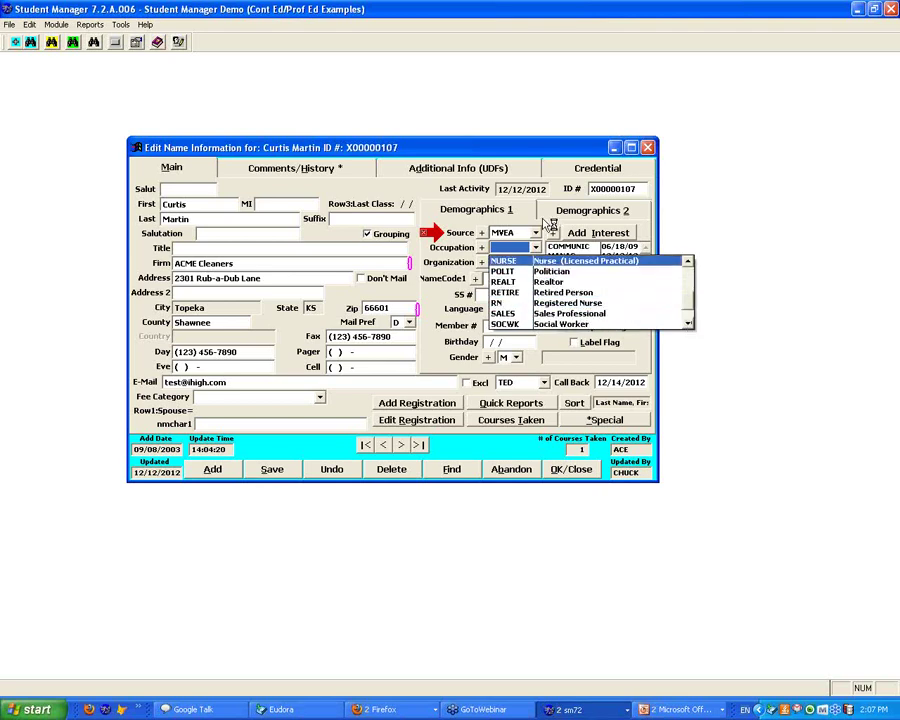
{"action": "left_click", "coordinate": [467, 251]}
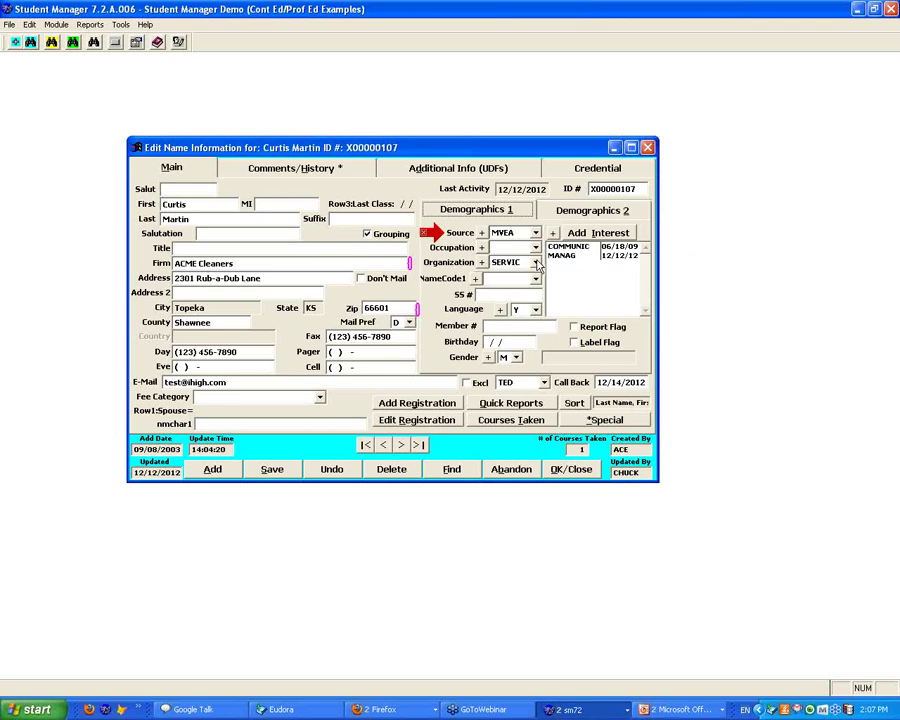
- Select SERVIC (Service Industries) as the customer's organization and set the occupation to ADMIN (Administrator)
{"action": "left_click", "coordinate": [536, 262]}
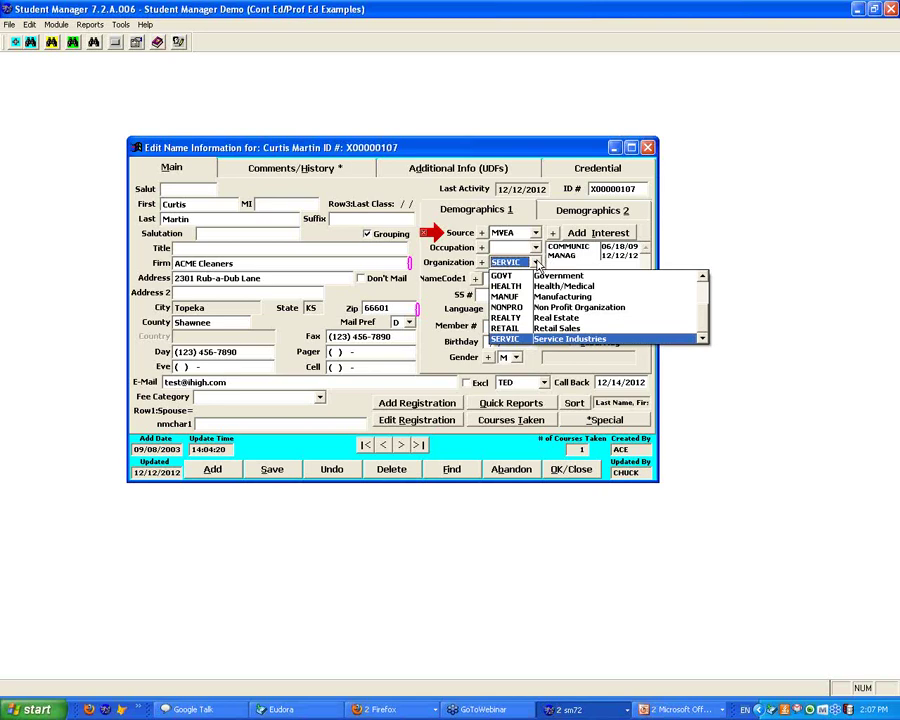
{"action": "left_click", "coordinate": [522, 340]}
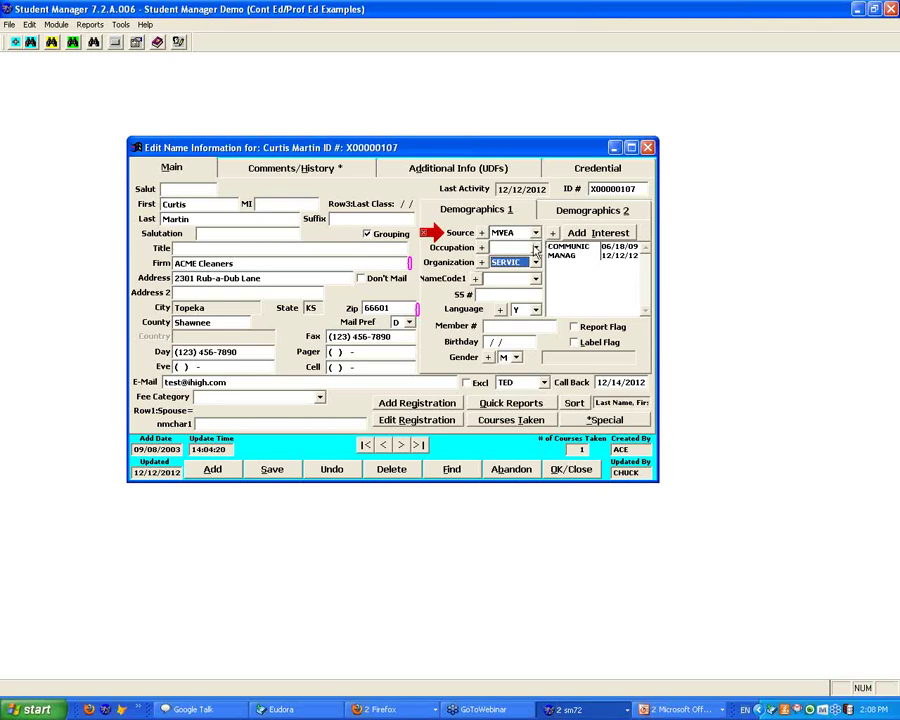
{"action": "left_click", "coordinate": [535, 247]}
{"action": "left_click", "coordinate": [531, 272]}
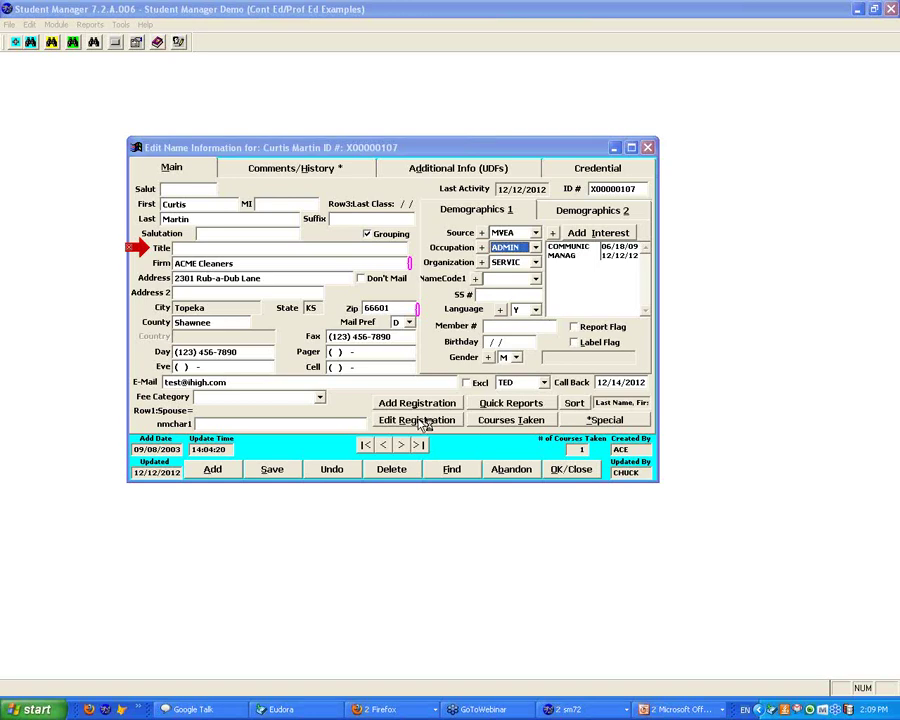
- View the Top Dog Reports slide in the CRM & Student Manager PowerPoint slide show and switch back to Student Manager
{"action": "left_click", "coordinate": [671, 710]}
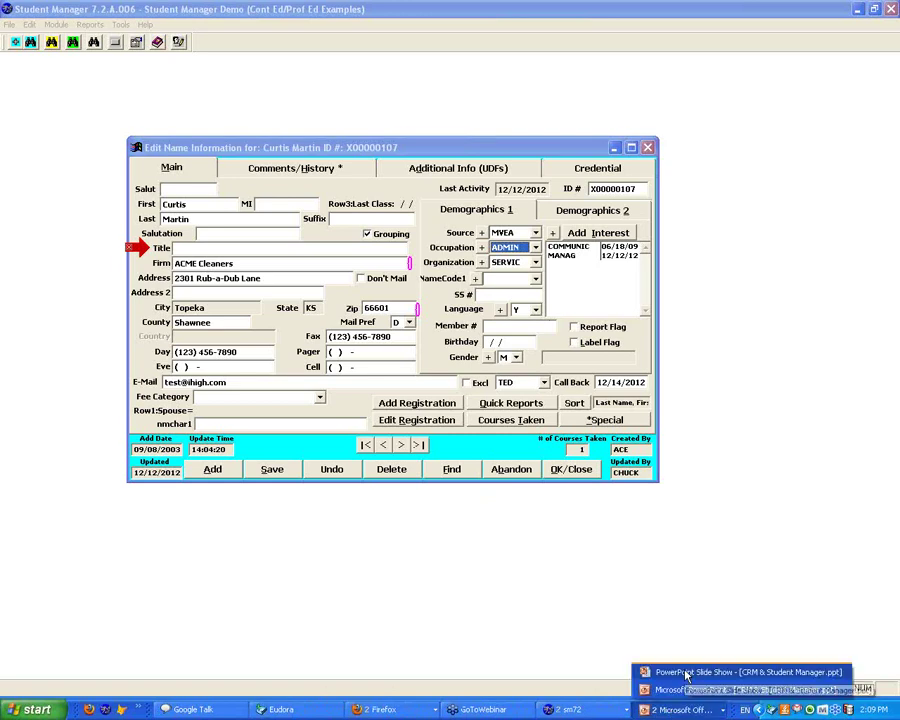
{"action": "left_click", "coordinate": [686, 673]}
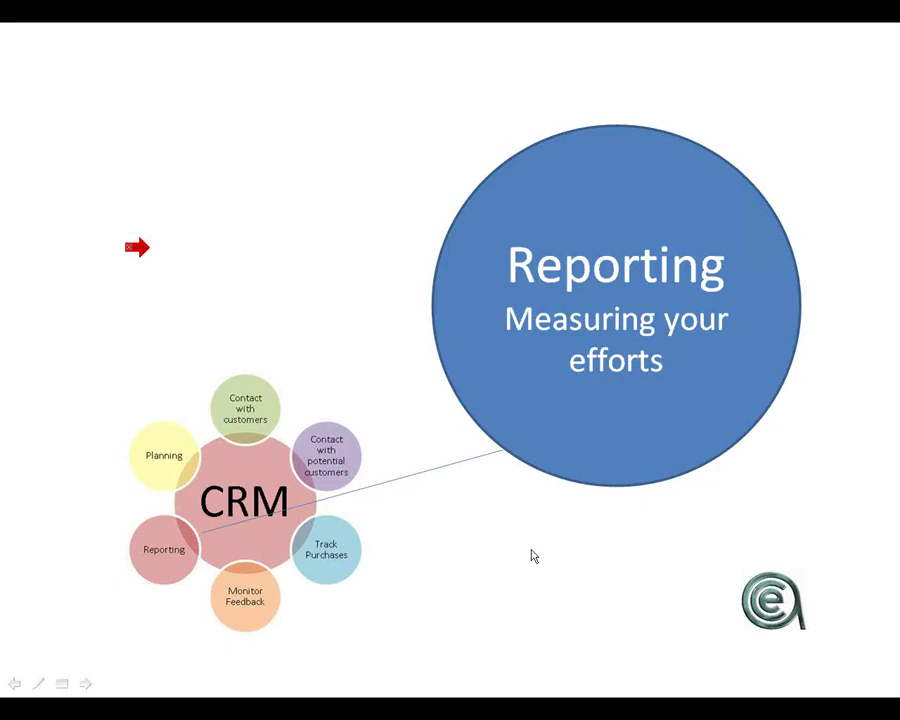
{"action": "left_click", "coordinate": [468, 557]}
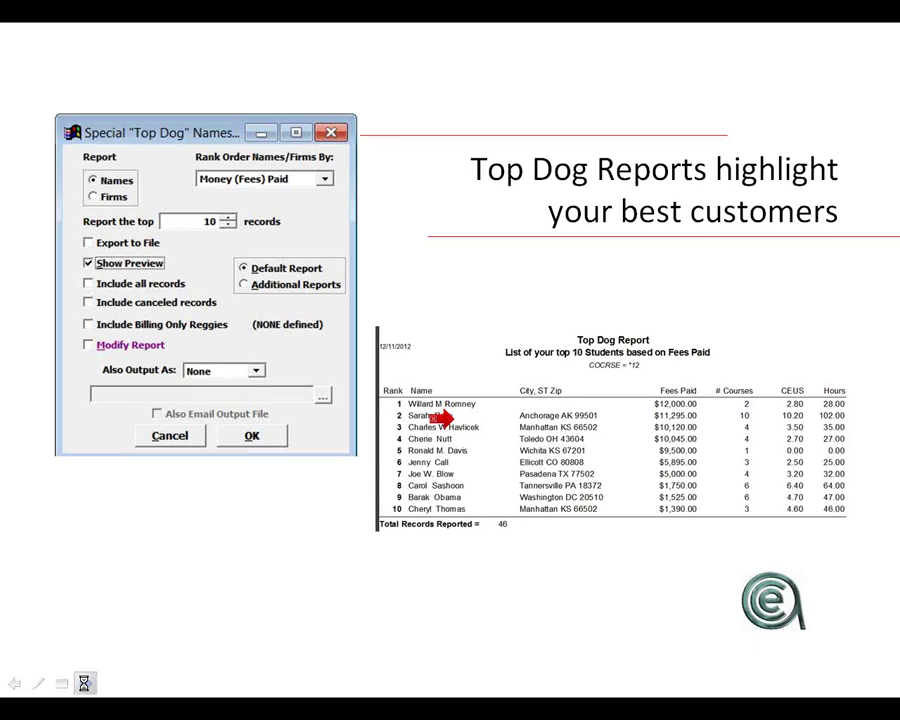
{"action": "left_click", "coordinate": [84, 683]}
{"action": "left_click", "coordinate": [15, 683]}
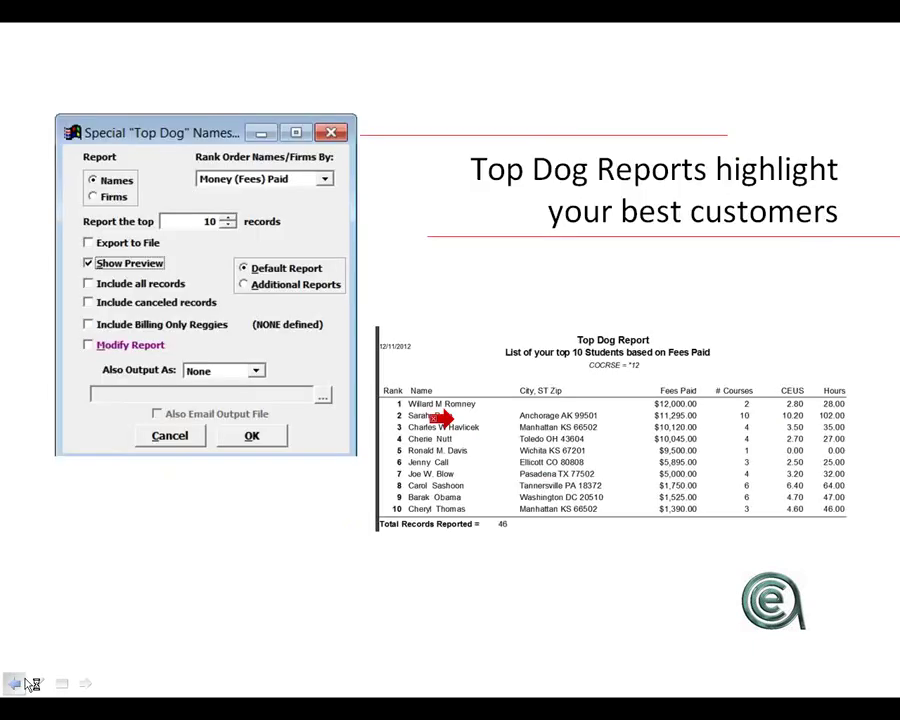
{"action": "key", "text": "alt+Tab"}
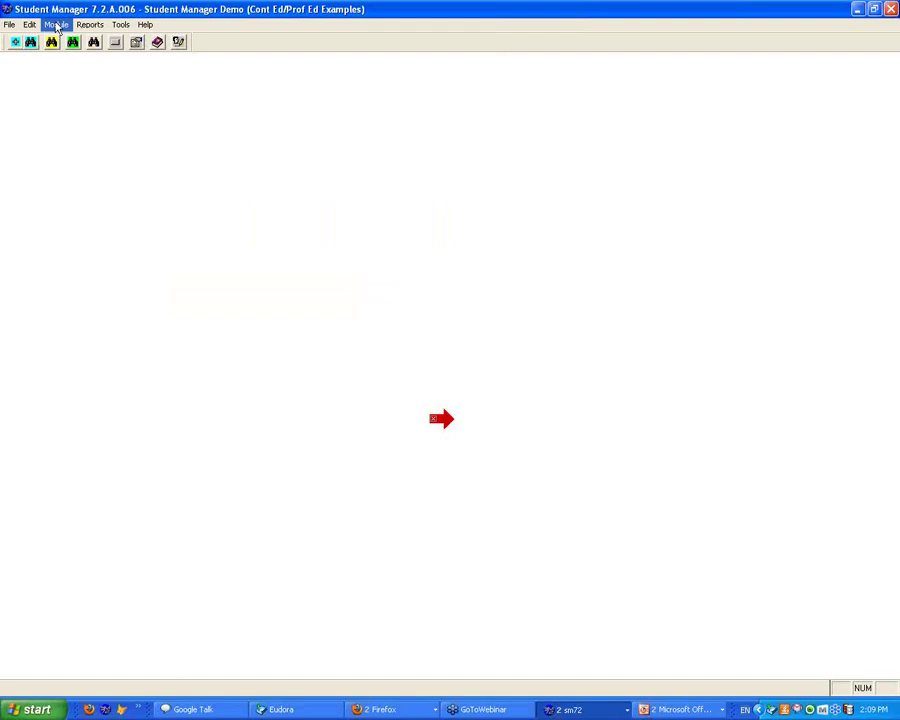
{"action": "left_click", "coordinate": [56, 24]}
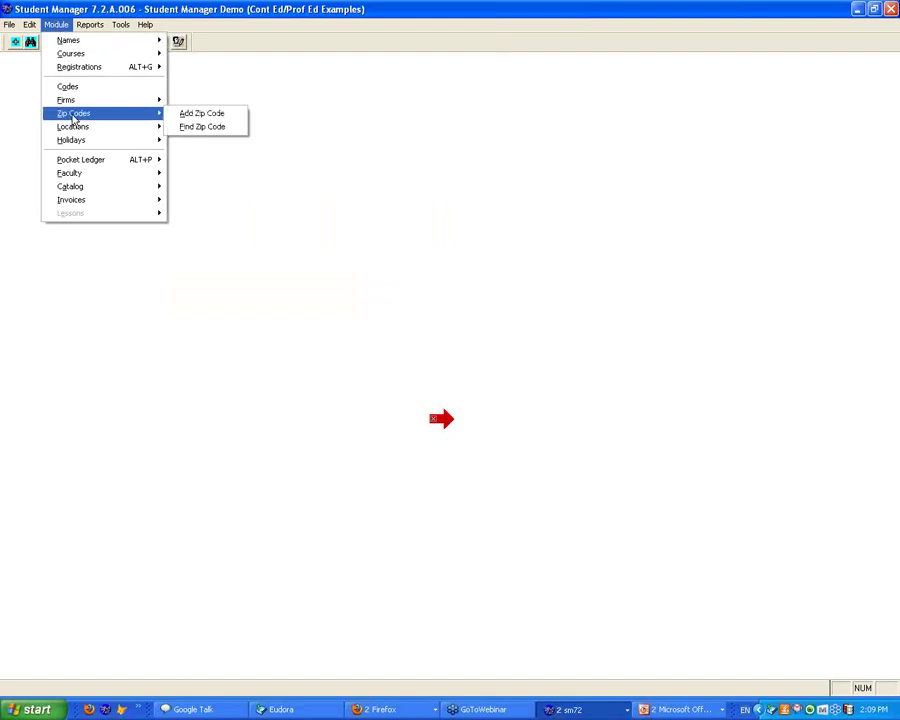
{"action": "mouse_move", "coordinate": [89, 26]}
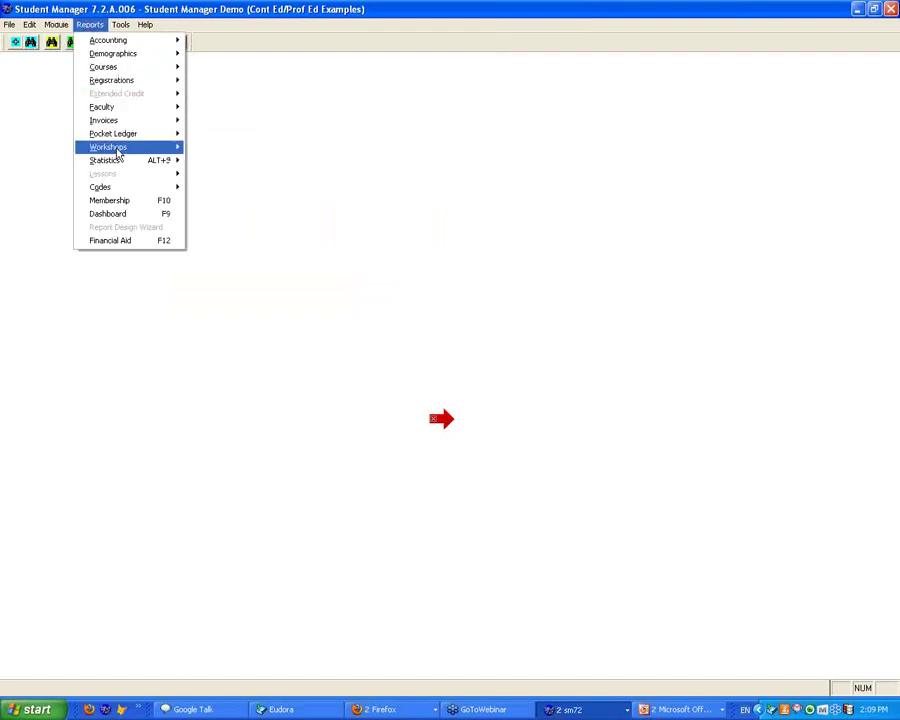
{"action": "mouse_move", "coordinate": [116, 160]}
{"action": "mouse_move", "coordinate": [230, 163]}
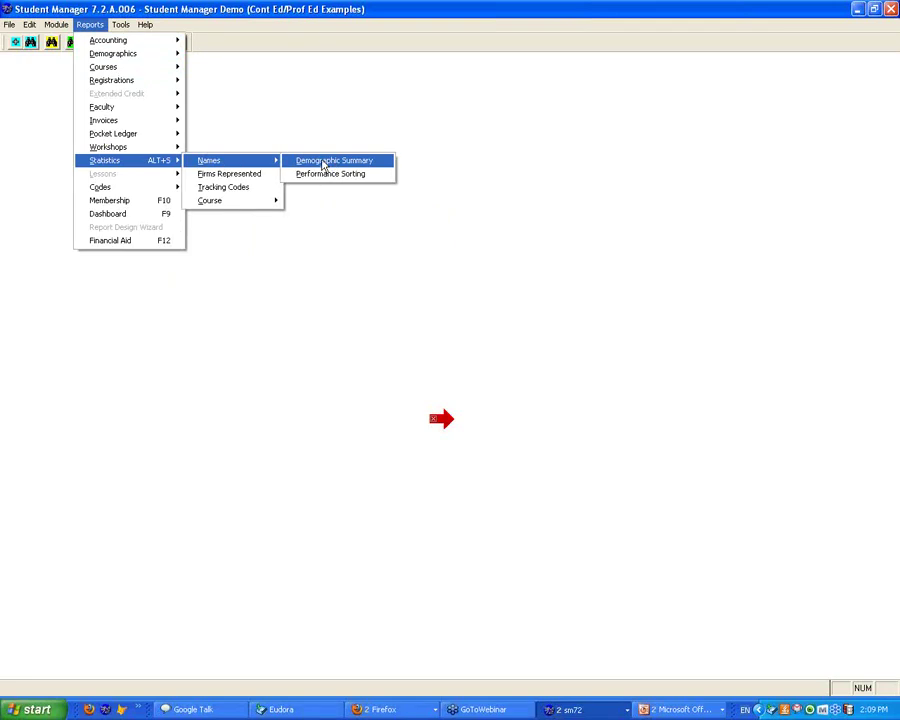
{"action": "left_click", "coordinate": [322, 163]}
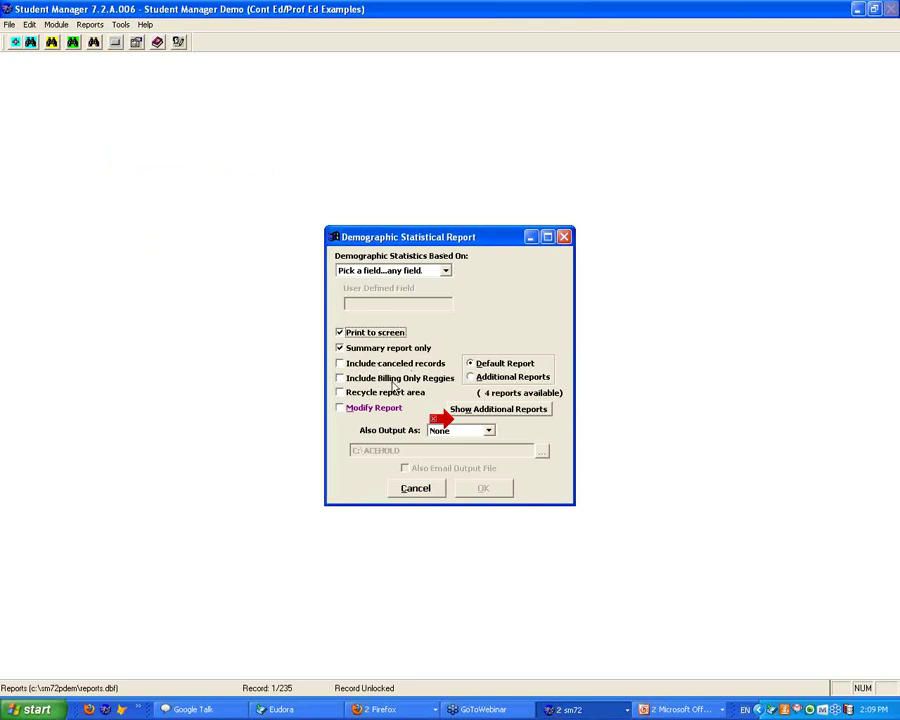
{"action": "left_click", "coordinate": [436, 488]}
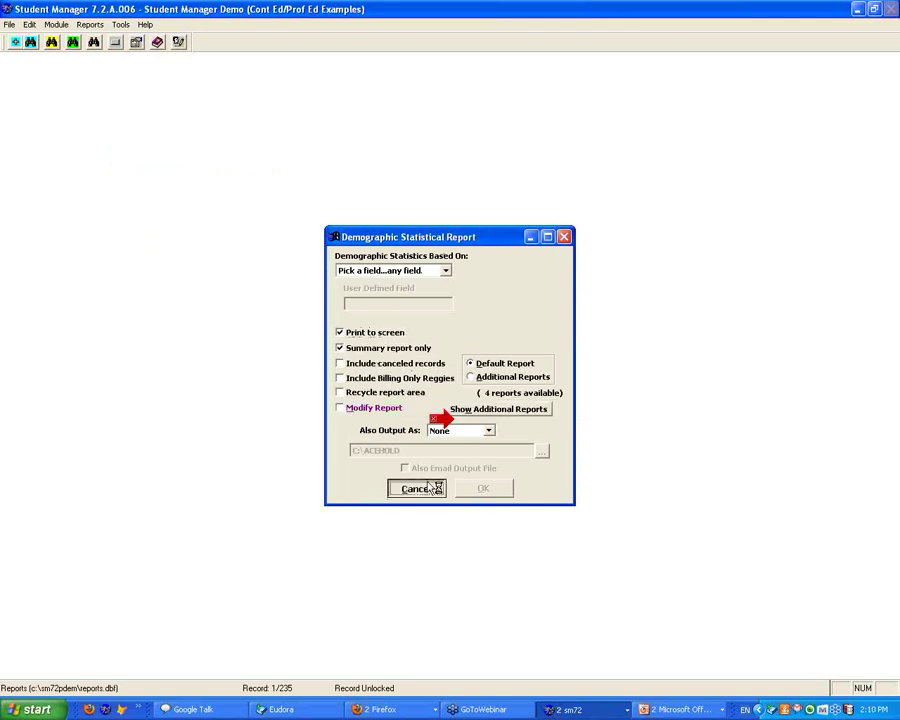
- Set up the names Demographic Summary statistics report, printed to screen and based on Source Codes
{"action": "left_click", "coordinate": [95, 26]}
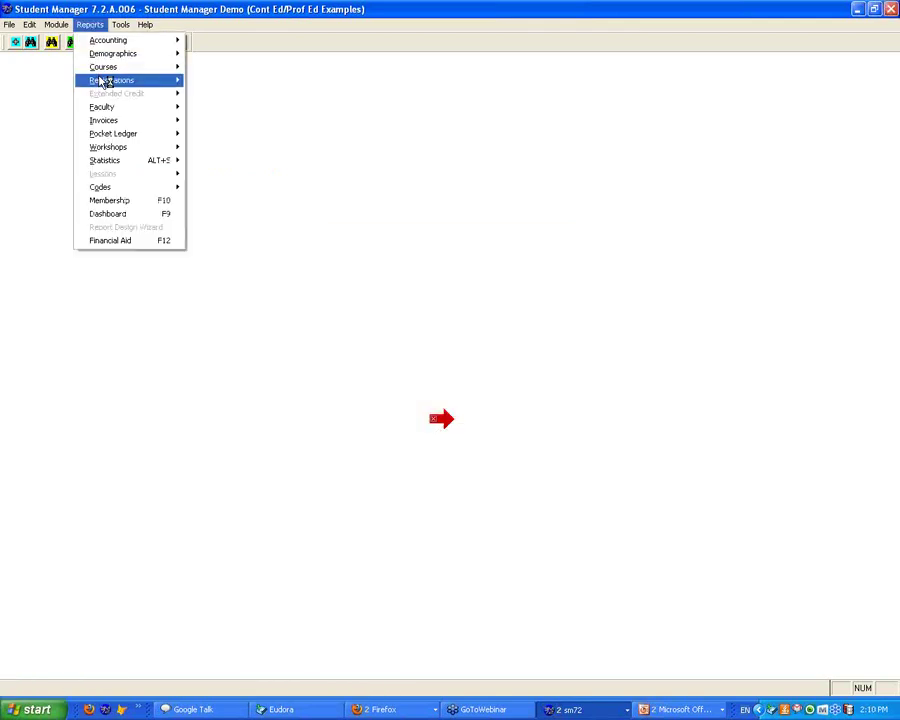
{"action": "mouse_move", "coordinate": [215, 161]}
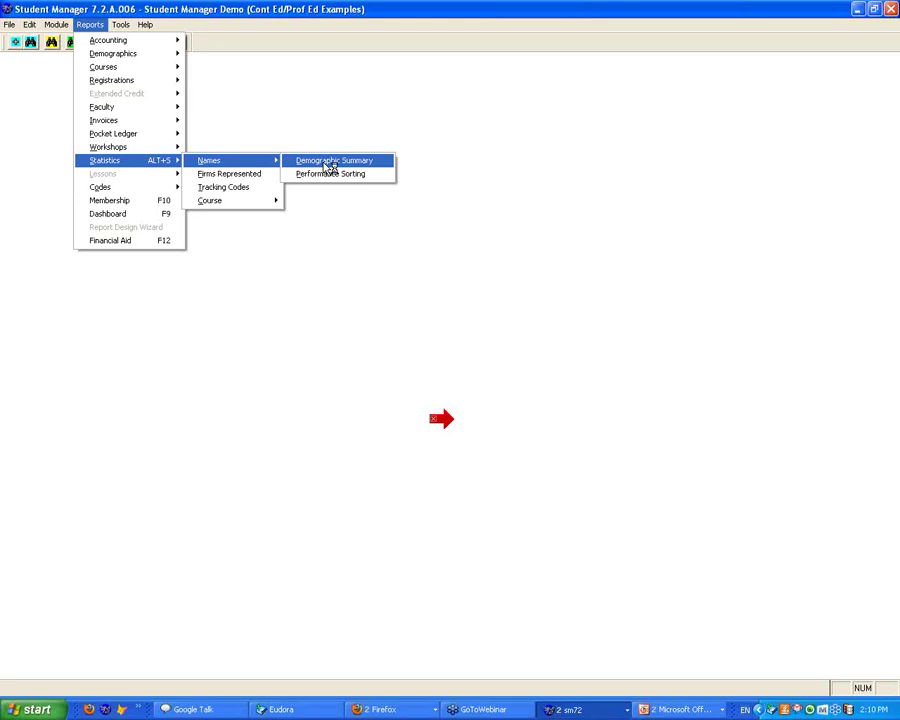
{"action": "left_click", "coordinate": [327, 166]}
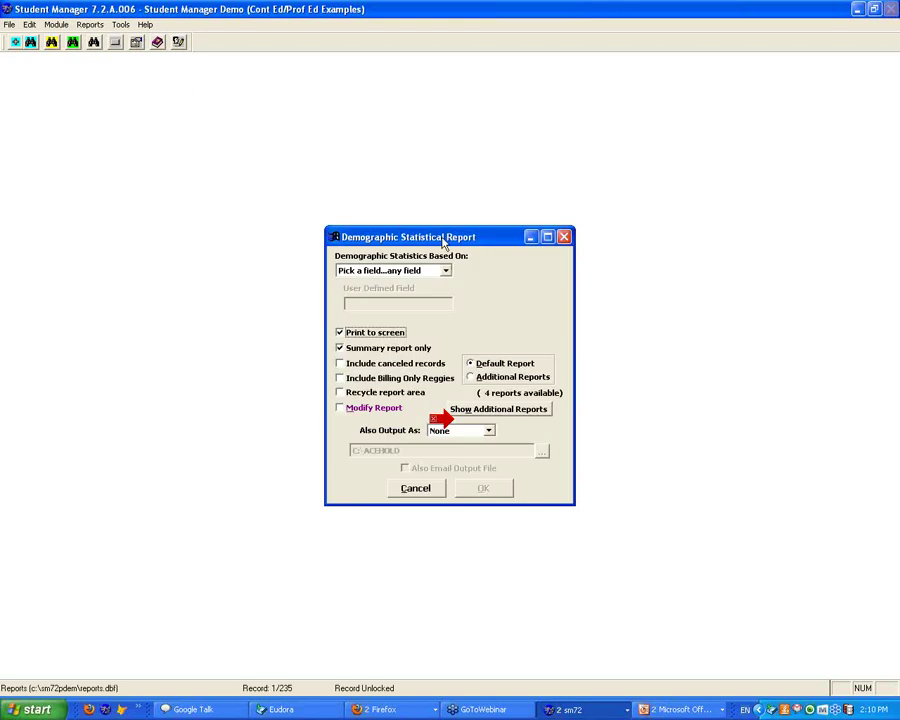
{"action": "left_click_drag", "start_coordinate": [443, 241], "coordinate": [377, 200]}
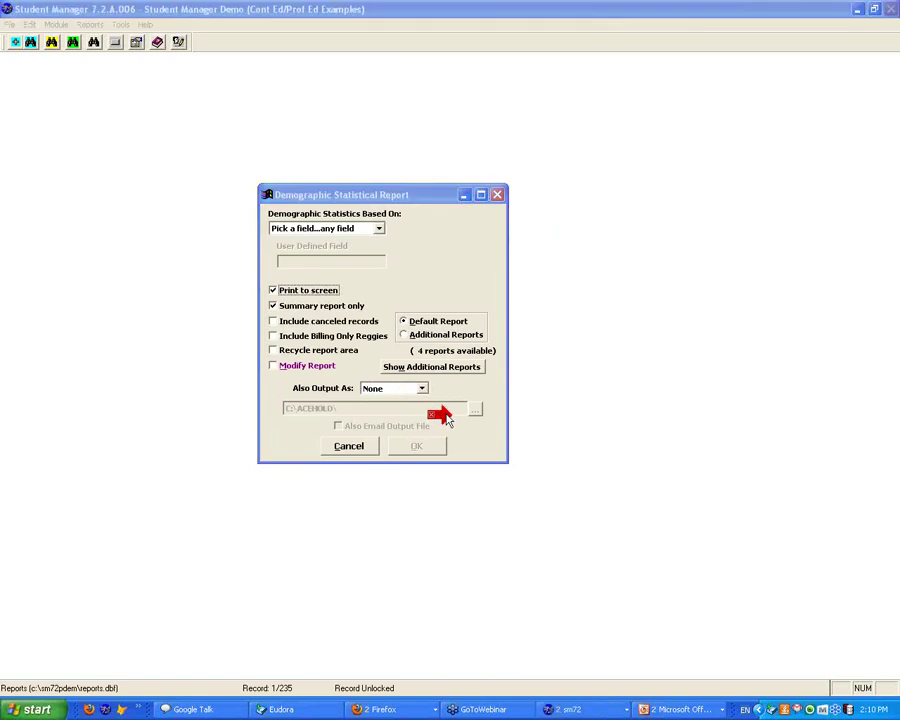
{"action": "left_click", "coordinate": [380, 230]}
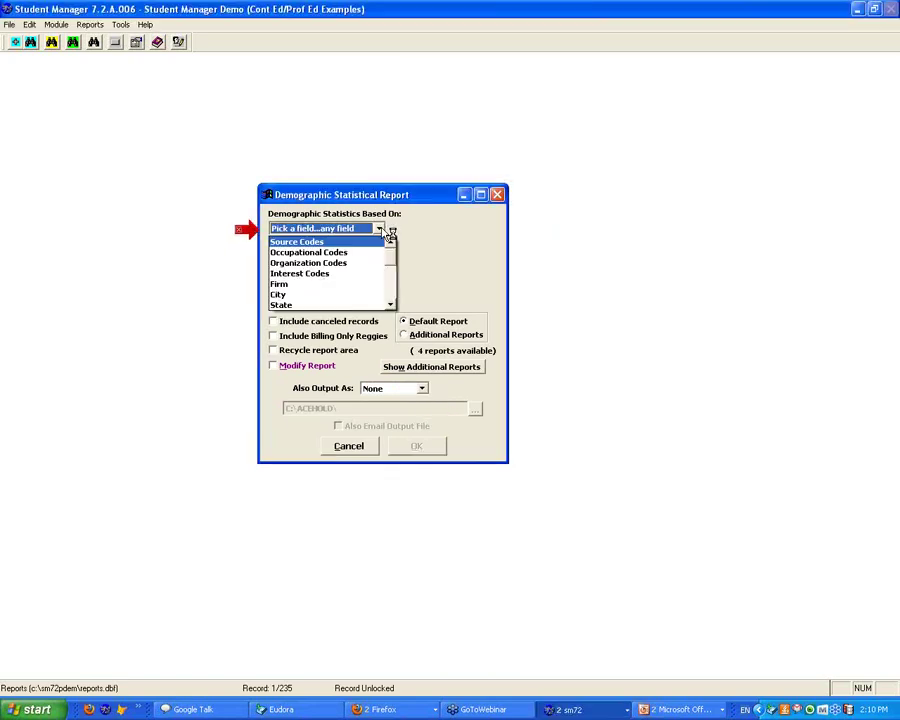
{"action": "left_click", "coordinate": [317, 243]}
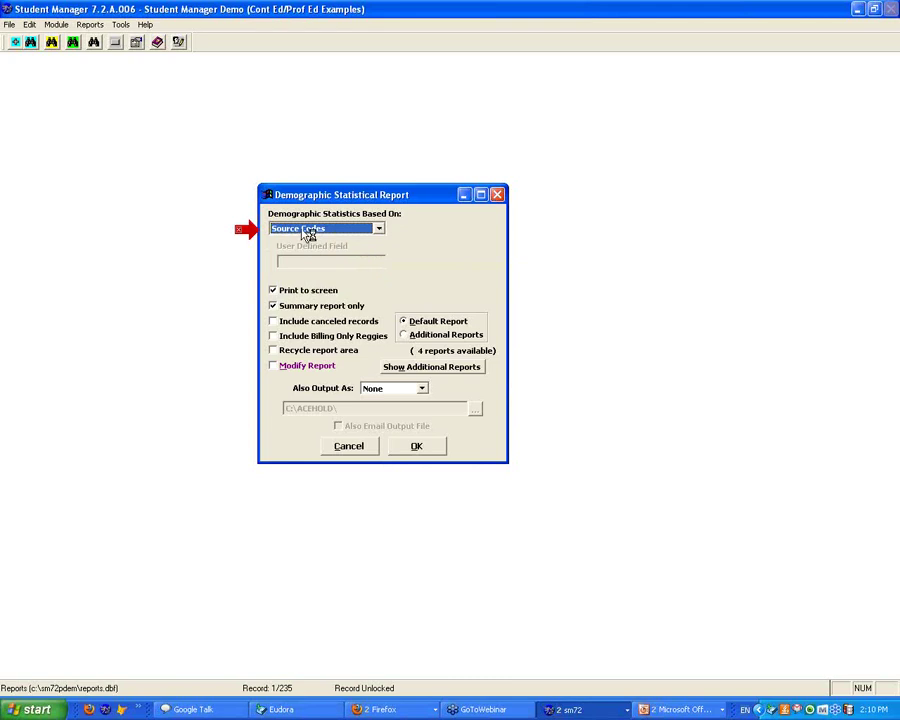
{"action": "left_click", "coordinate": [418, 447]}
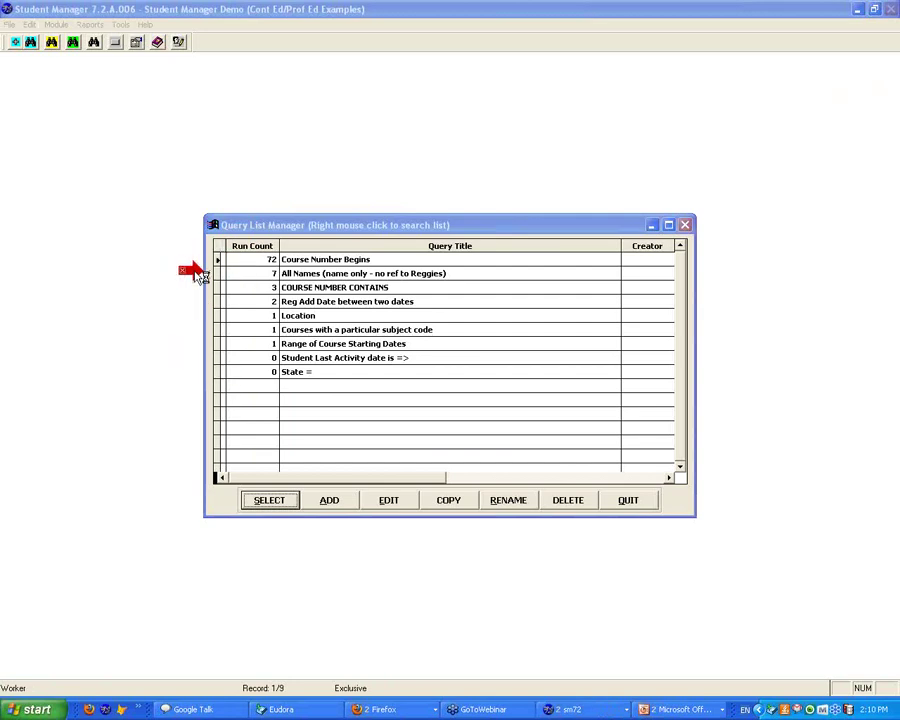
- Run the report with the All Names query, skipping money amounts, and close the preview without sending it to the printer
{"action": "left_click", "coordinate": [260, 274]}
{"action": "left_click", "coordinate": [270, 501]}
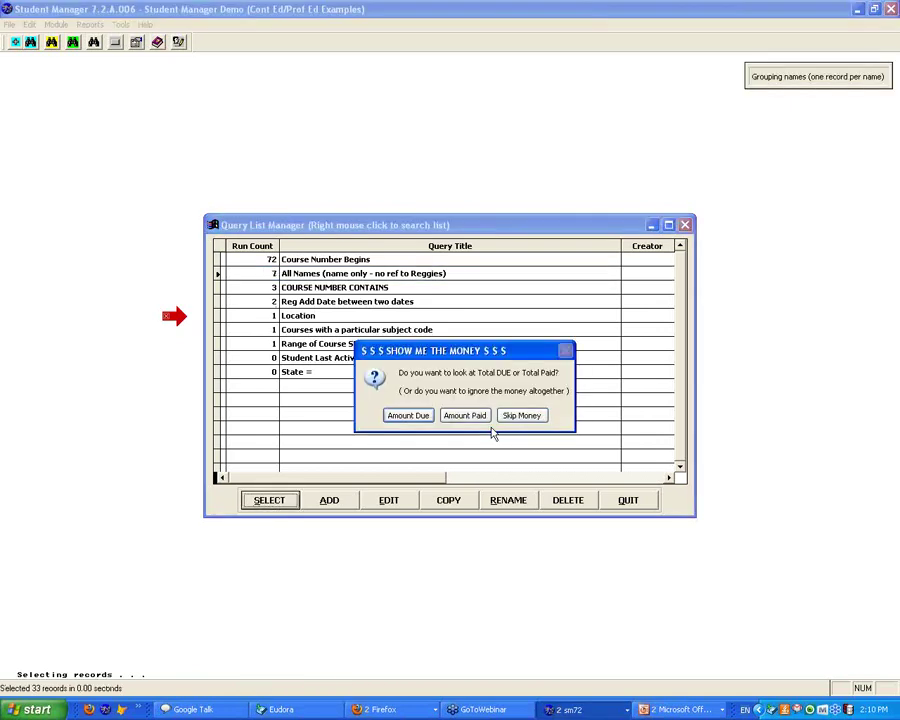
{"action": "left_click", "coordinate": [521, 415]}
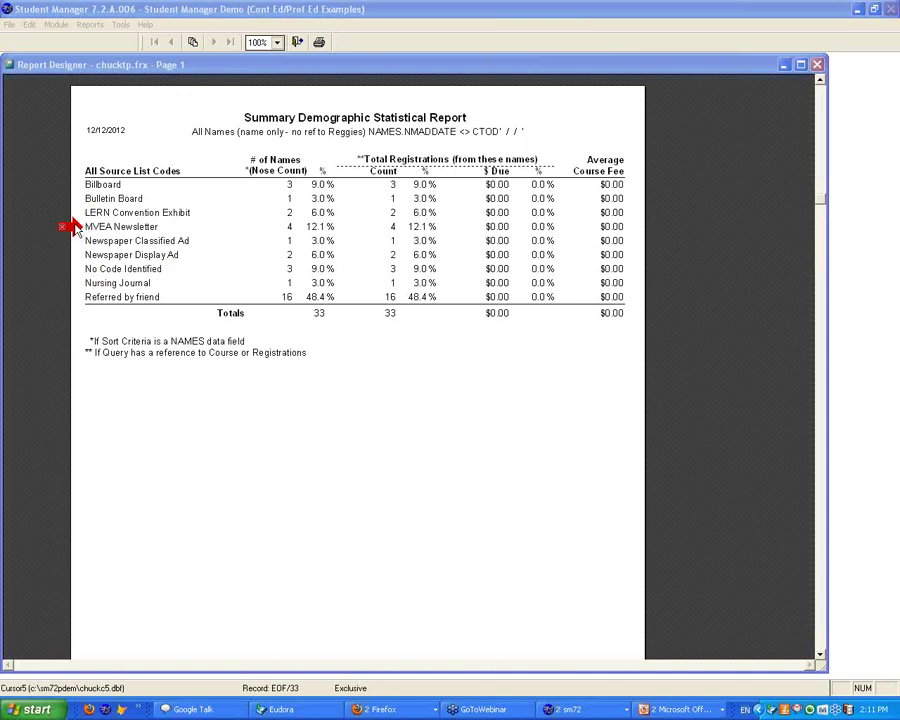
{"action": "left_click", "coordinate": [297, 43]}
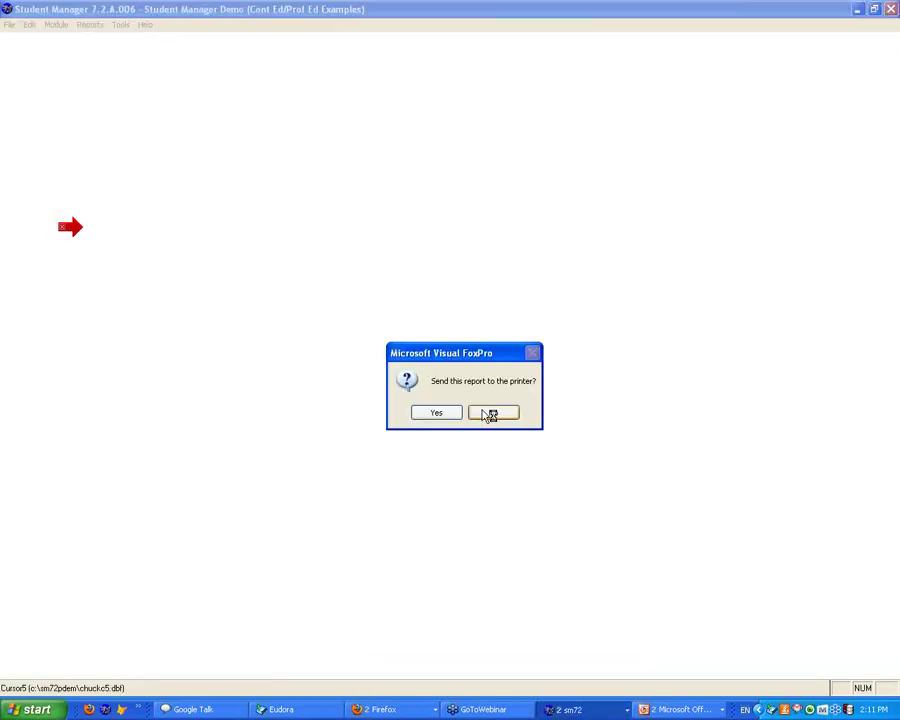
{"action": "left_click", "coordinate": [492, 413]}
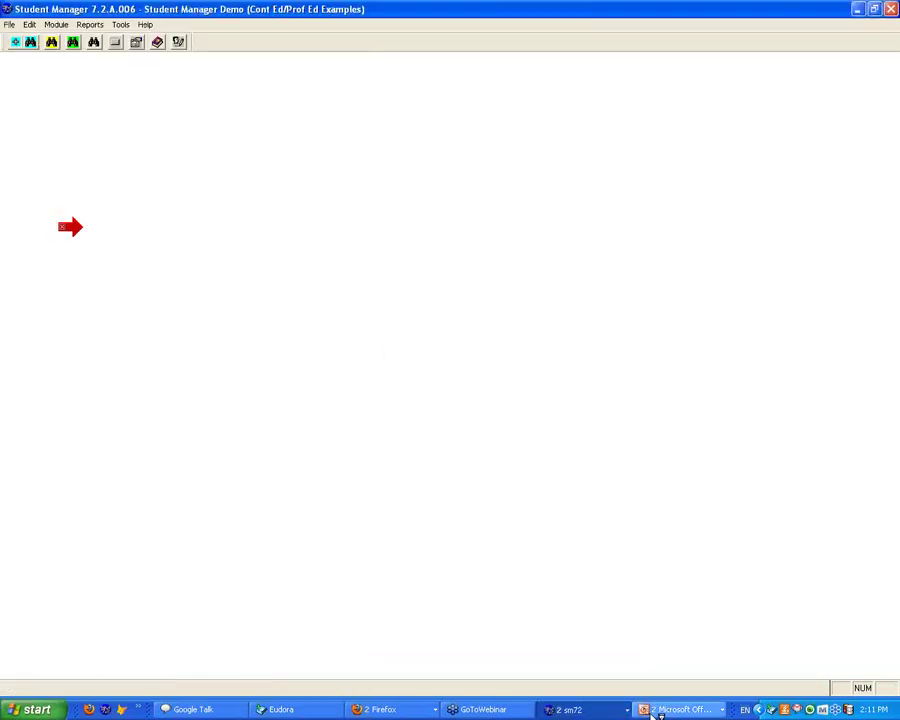
- View the Special Tools slide in the CRM & Student Manager PowerPoint slide show and switch back to Student Manager
{"action": "left_click", "coordinate": [657, 712]}
{"action": "left_click", "coordinate": [665, 675]}
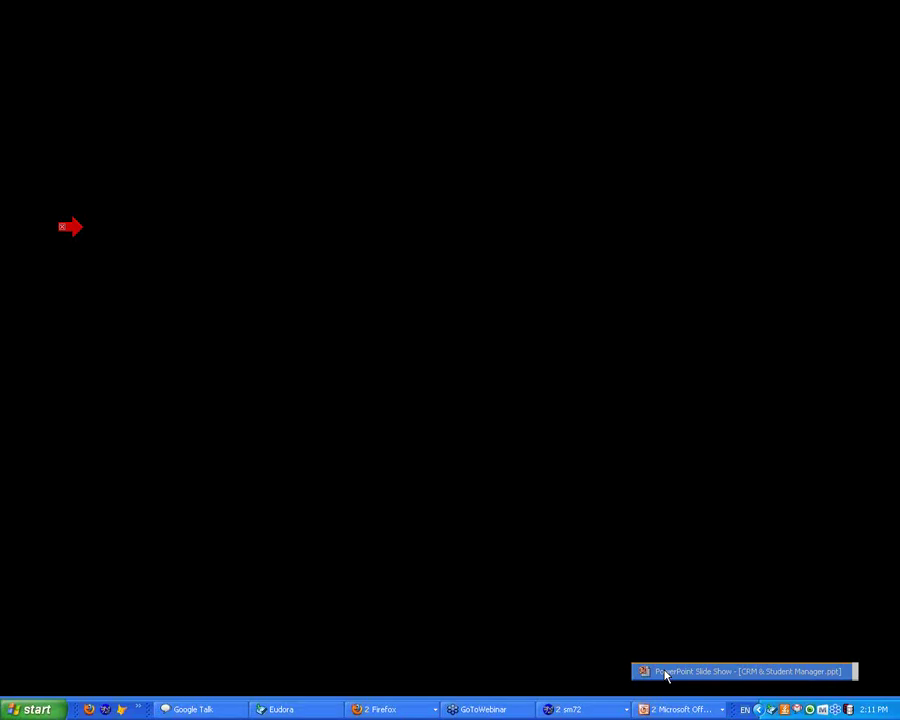
{"action": "left_click", "coordinate": [88, 682]}
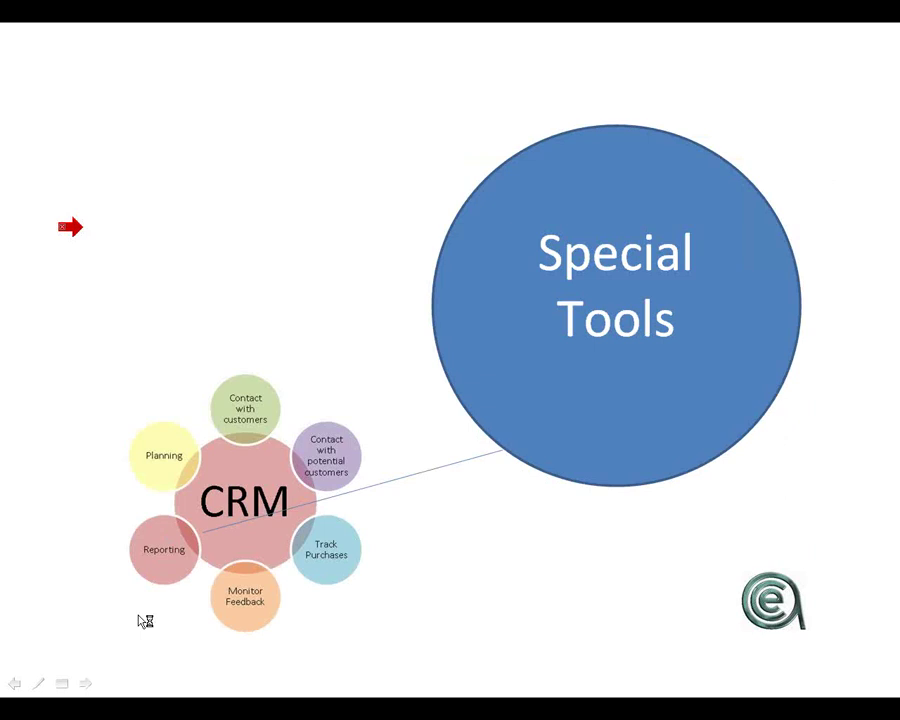
{"action": "key", "text": "alt+Tab"}
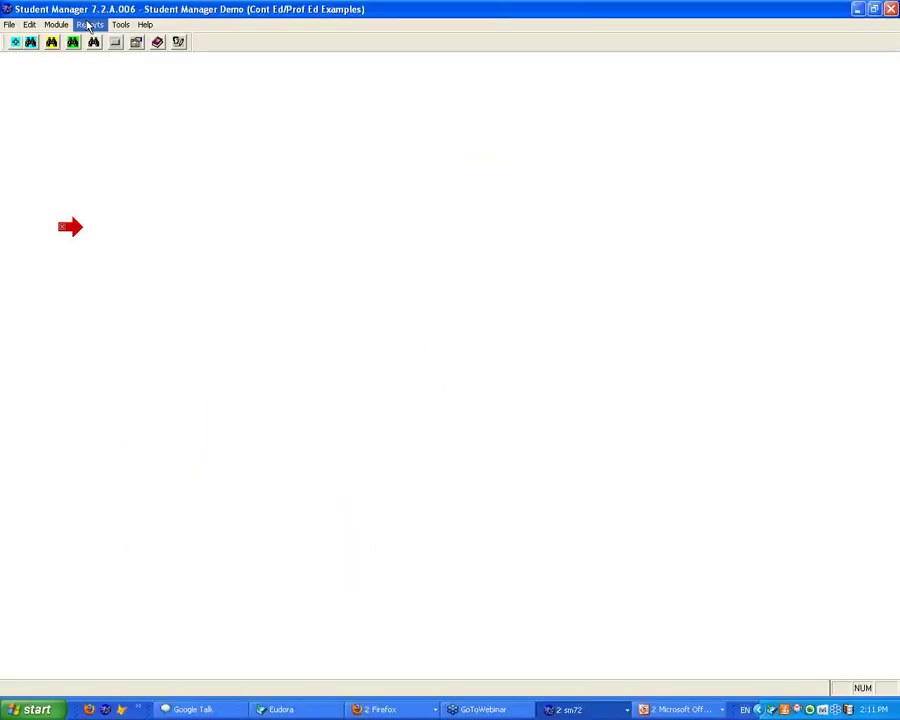
- Review the additional user reports, including Code Analyzer, available for the Special 1 Reg/1 Line (Deadbeat) accounting report
{"action": "left_click", "coordinate": [90, 24]}
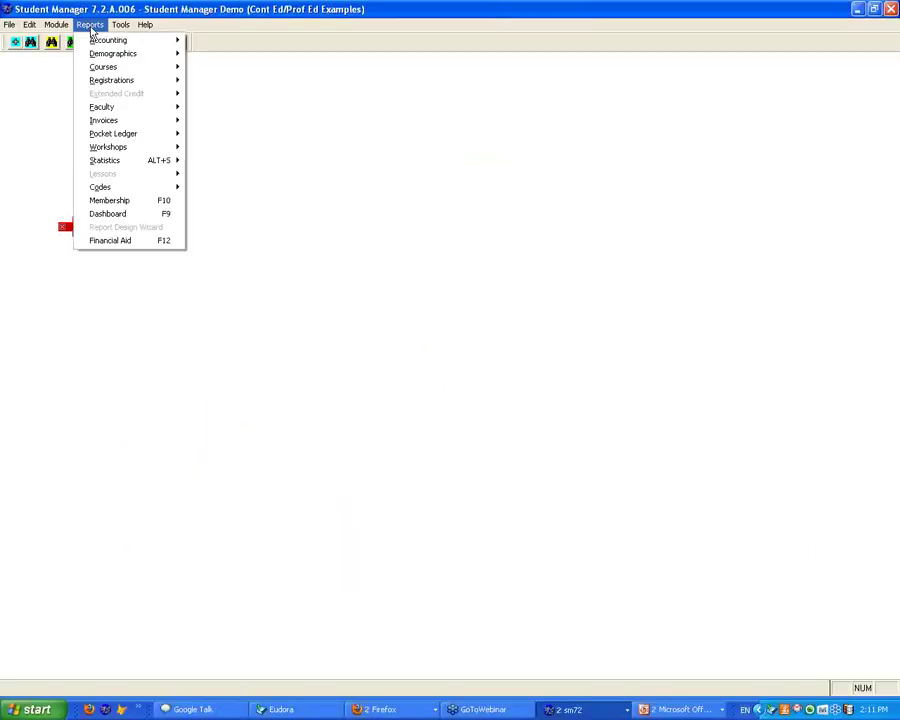
{"action": "mouse_move", "coordinate": [95, 42]}
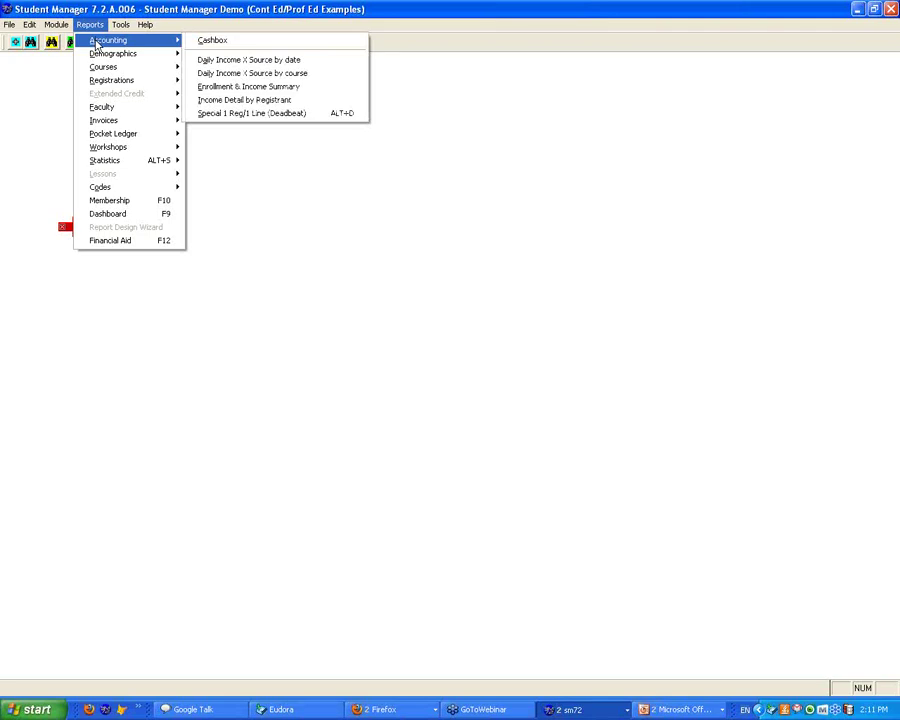
{"action": "left_click", "coordinate": [247, 116]}
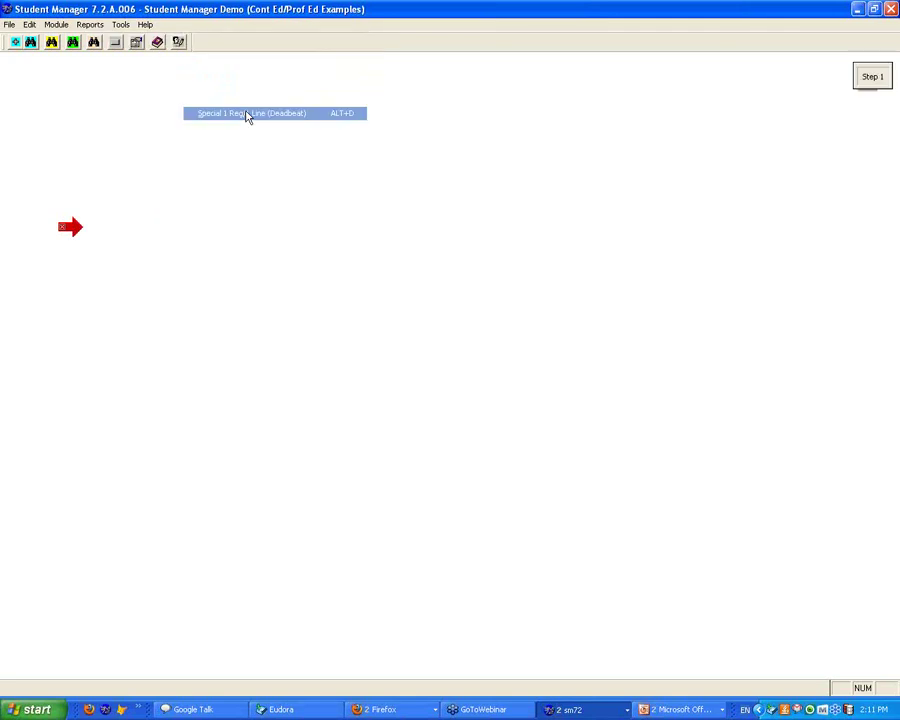
{"action": "left_click", "coordinate": [540, 449]}
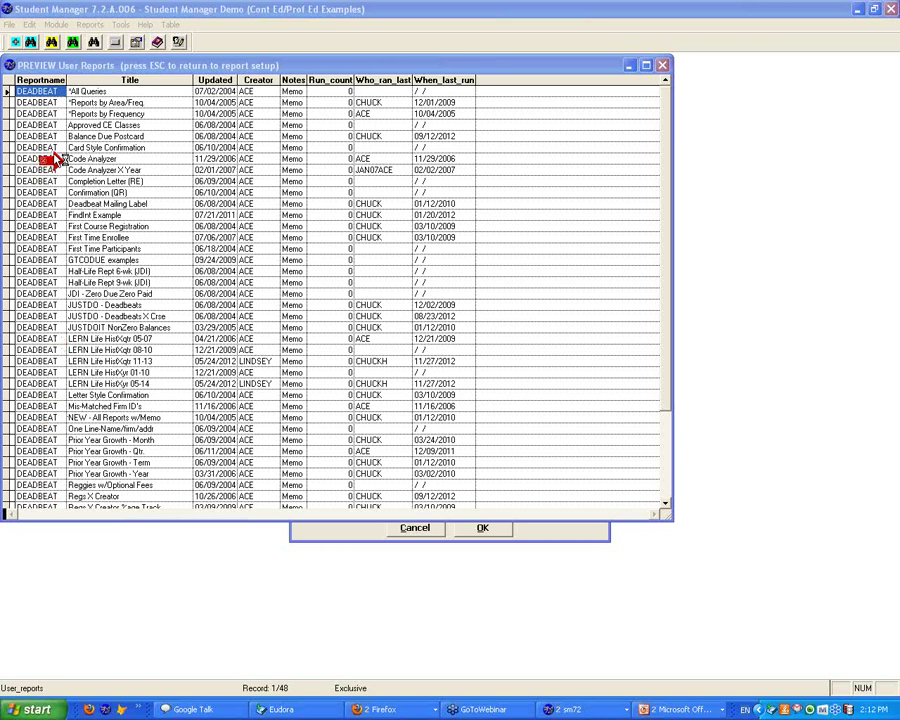
{"action": "left_click", "coordinate": [295, 160]}
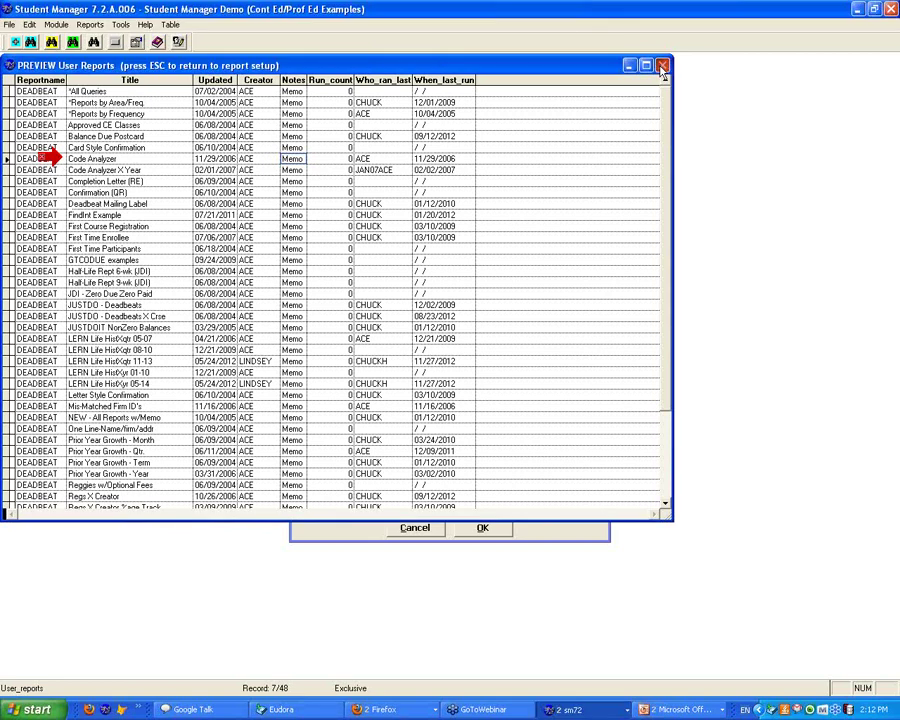
{"action": "left_click", "coordinate": [661, 66]}
- View the Name Finder slide in the CRM & Student Manager PowerPoint slide show and switch back to Student Manager
{"action": "left_click", "coordinate": [666, 710]}
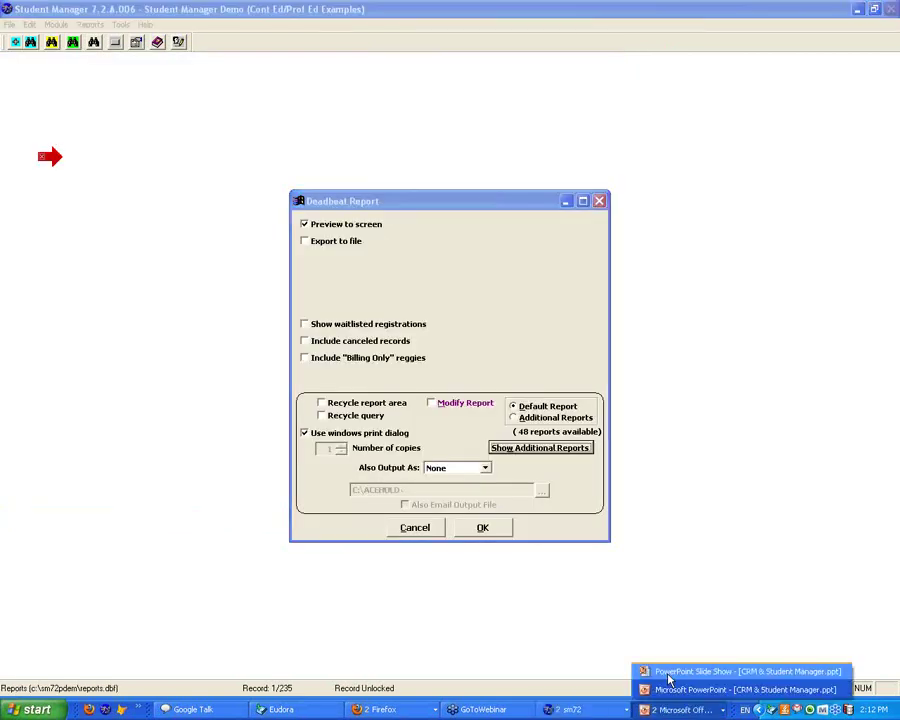
{"action": "left_click", "coordinate": [668, 674]}
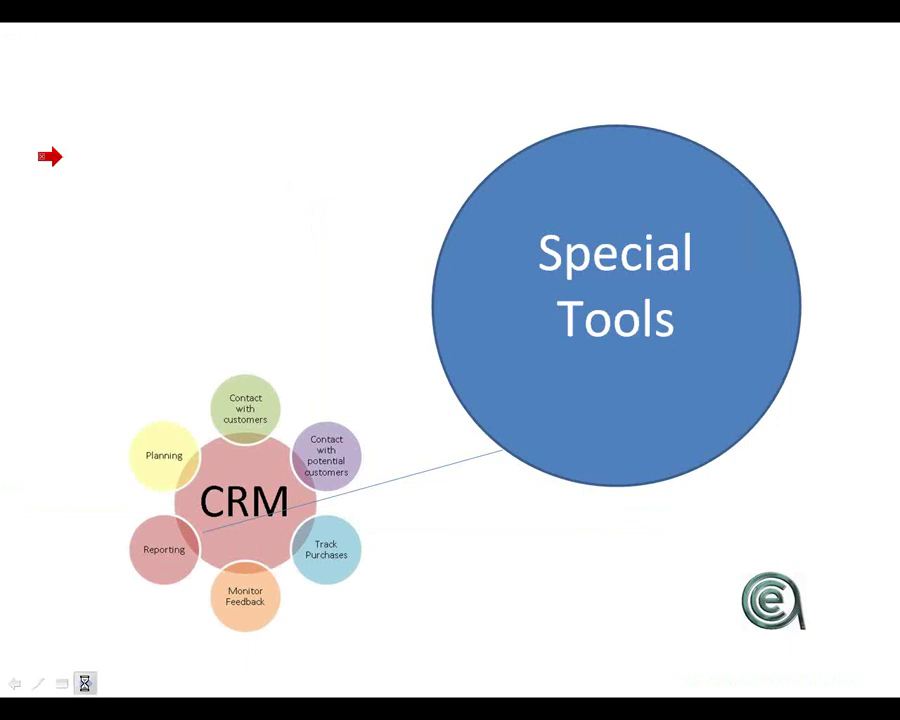
{"action": "left_click", "coordinate": [588, 396]}
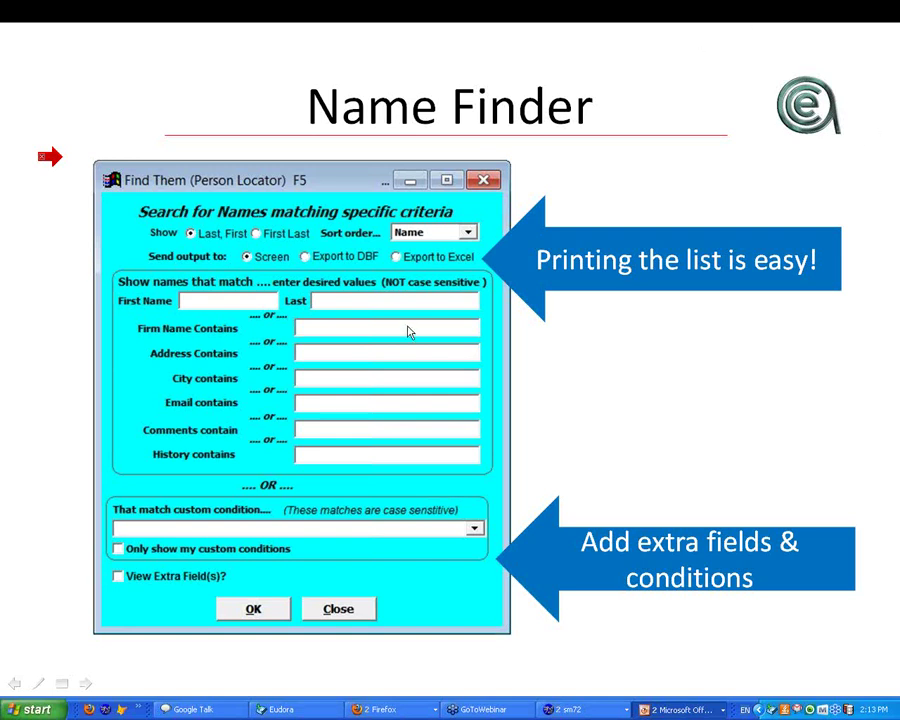
{"action": "key", "text": "alt+Tab"}
{"action": "key", "text": "alt+Tab"}
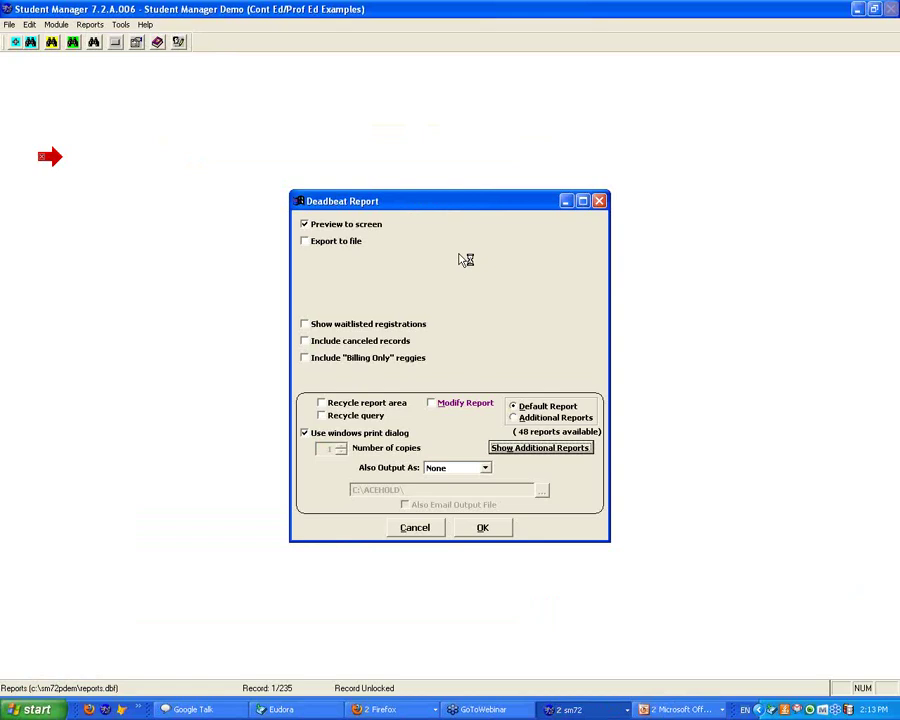
- Search the Person Locator for names matching a first name, with output sent to the screen, and close the locator
{"action": "key", "text": "F5"}
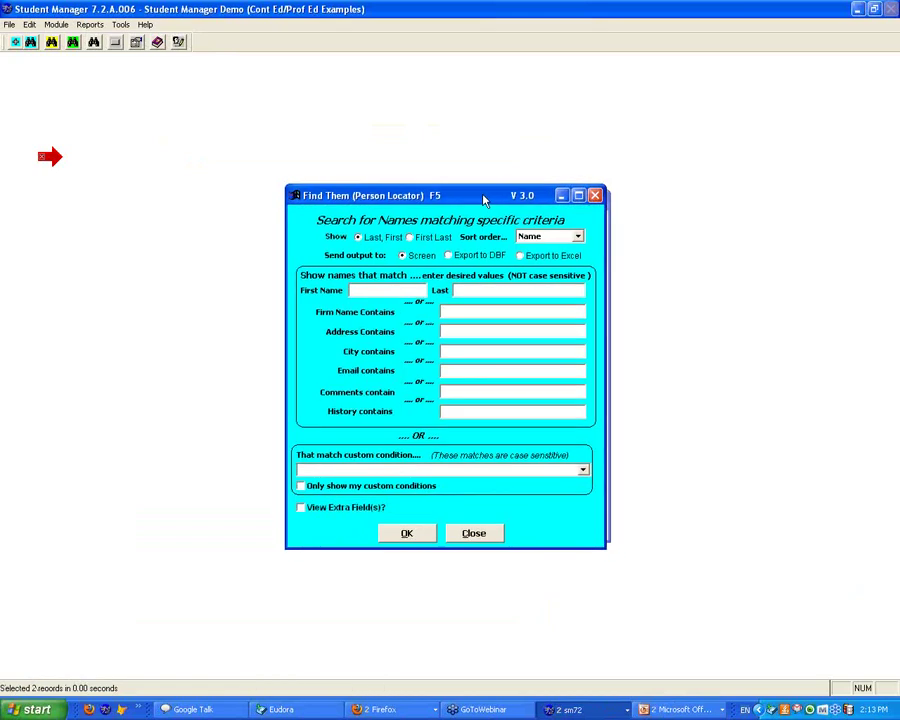
{"action": "left_click_drag", "start_coordinate": [489, 205], "coordinate": [412, 195]}
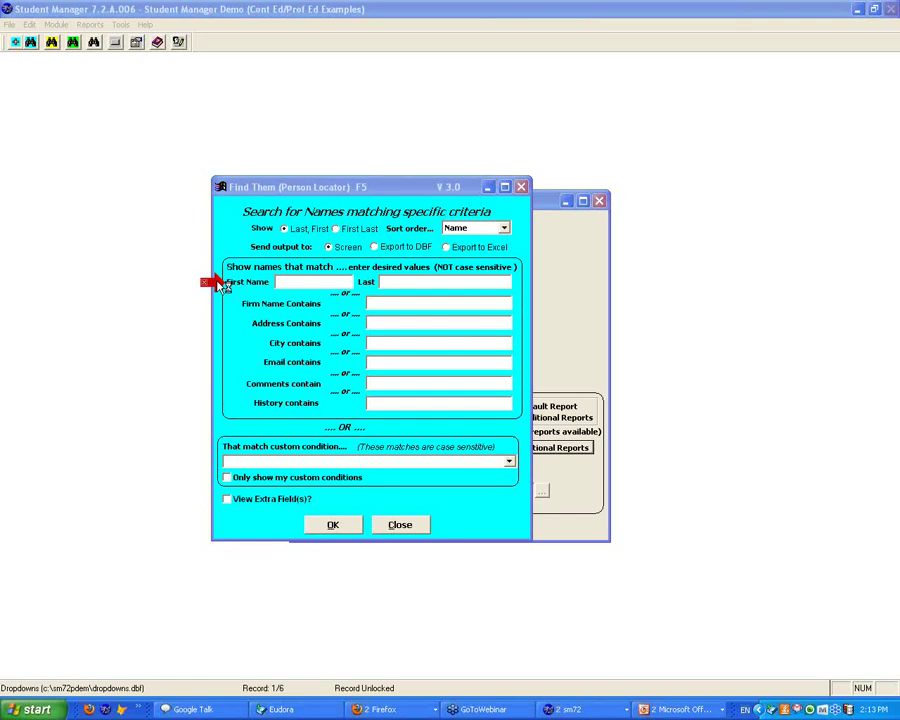
{"action": "left_click", "coordinate": [302, 284]}
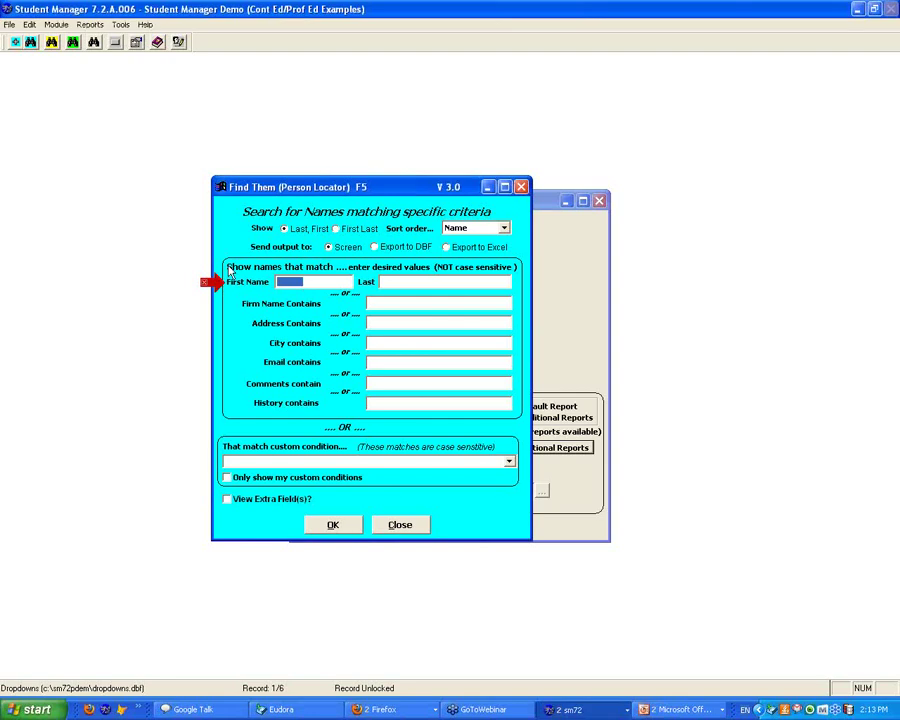
{"action": "type", "text": "LINDSEY"}
{"action": "left_click", "coordinate": [340, 528]}
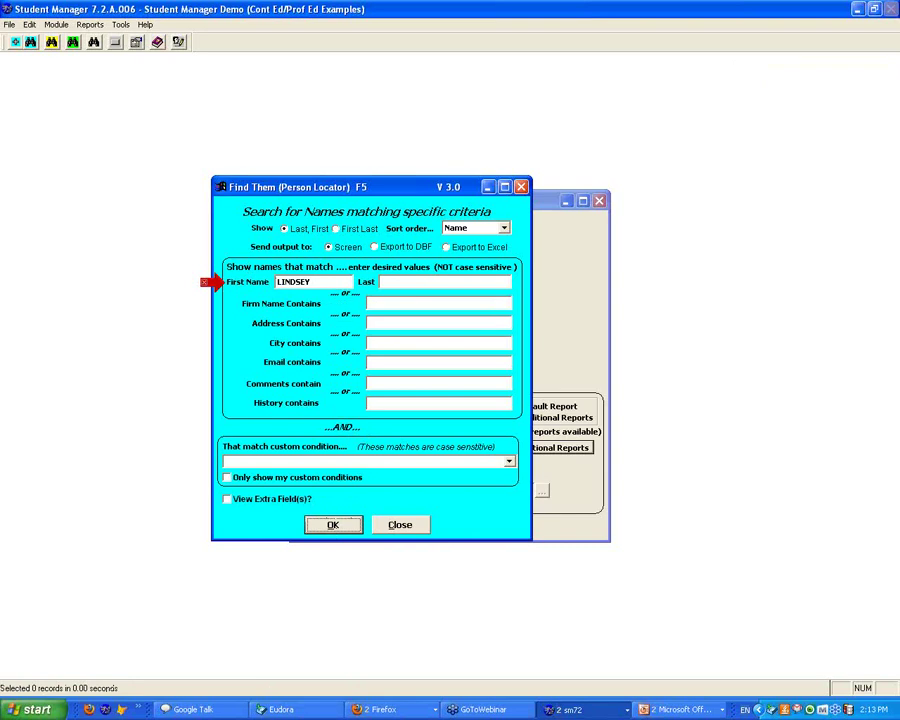
{"action": "key", "text": "Escape"}
- Search the Person Locator by a different first name, view the first matching customer's name record, and close the record and results
{"action": "key", "text": "F5"}
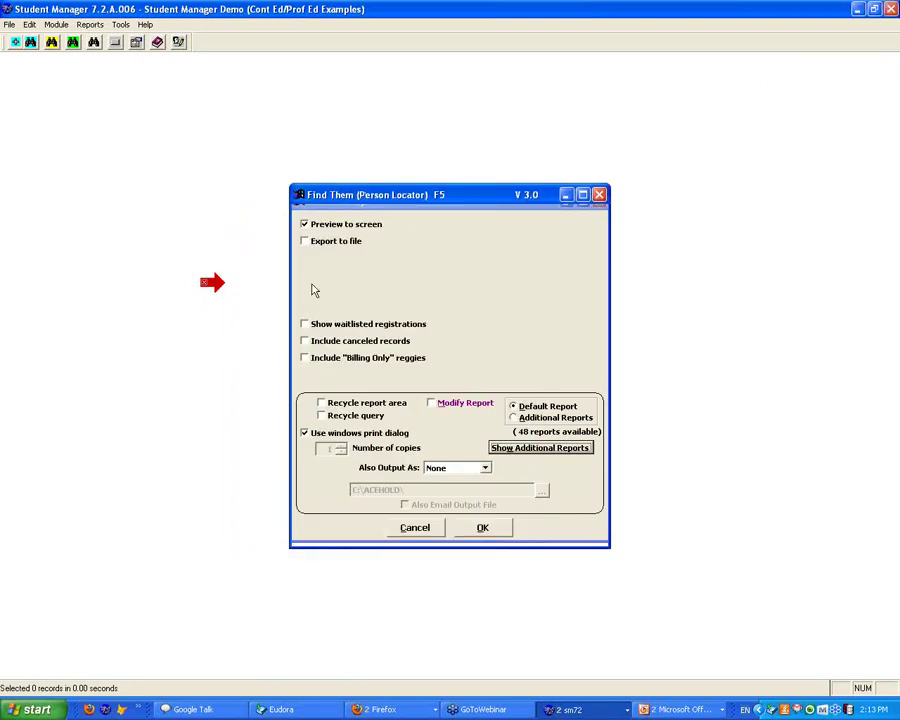
{"action": "type", "text": "CHARLES"}
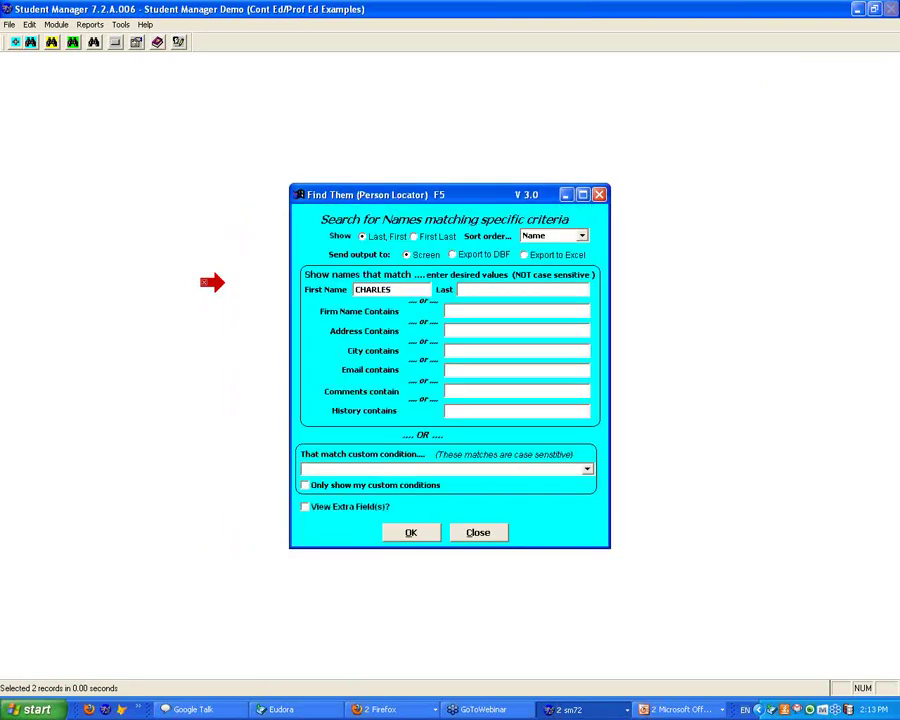
{"action": "left_click", "coordinate": [420, 533]}
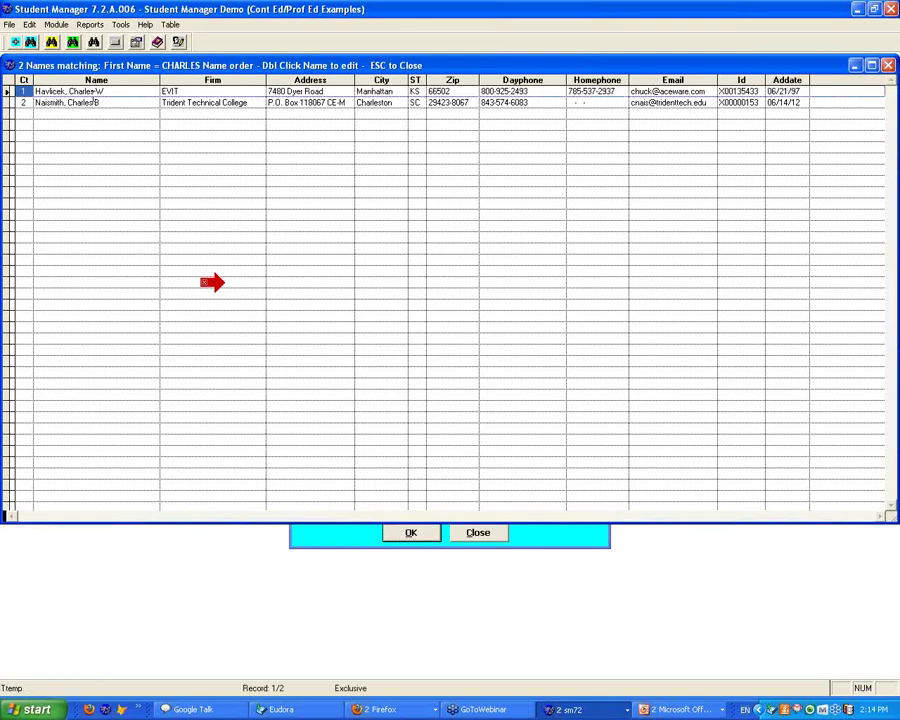
{"action": "double_click", "coordinate": [93, 91]}
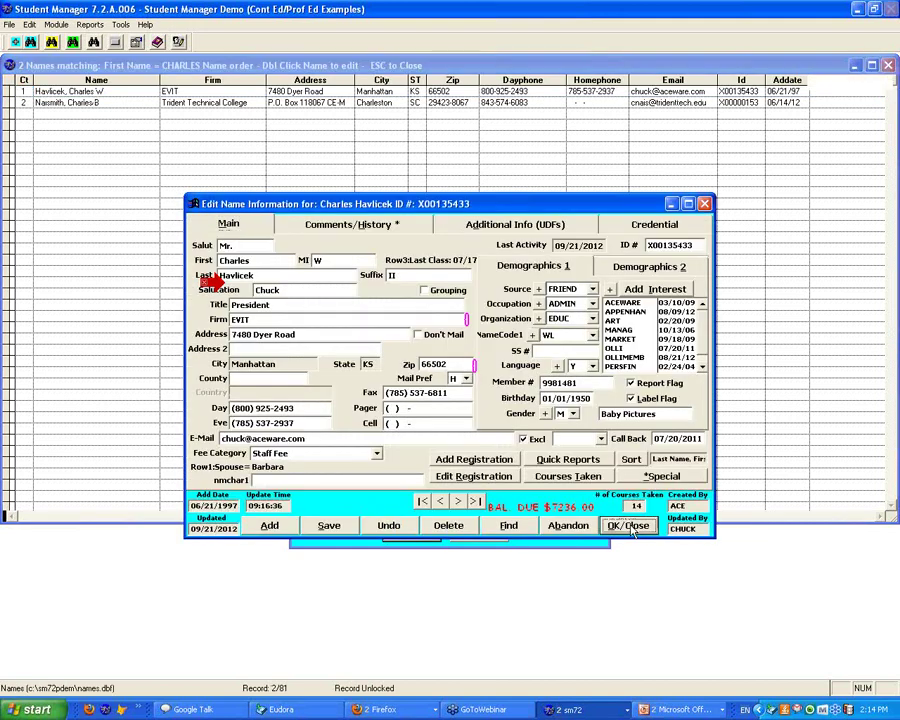
{"action": "left_click", "coordinate": [630, 526]}
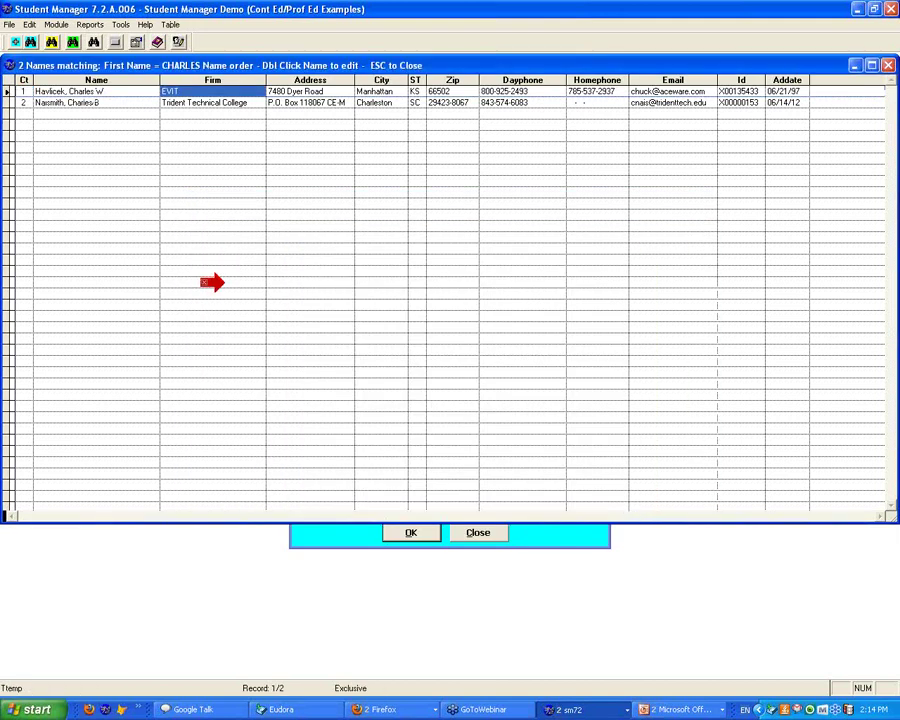
{"action": "key", "text": "Return"}
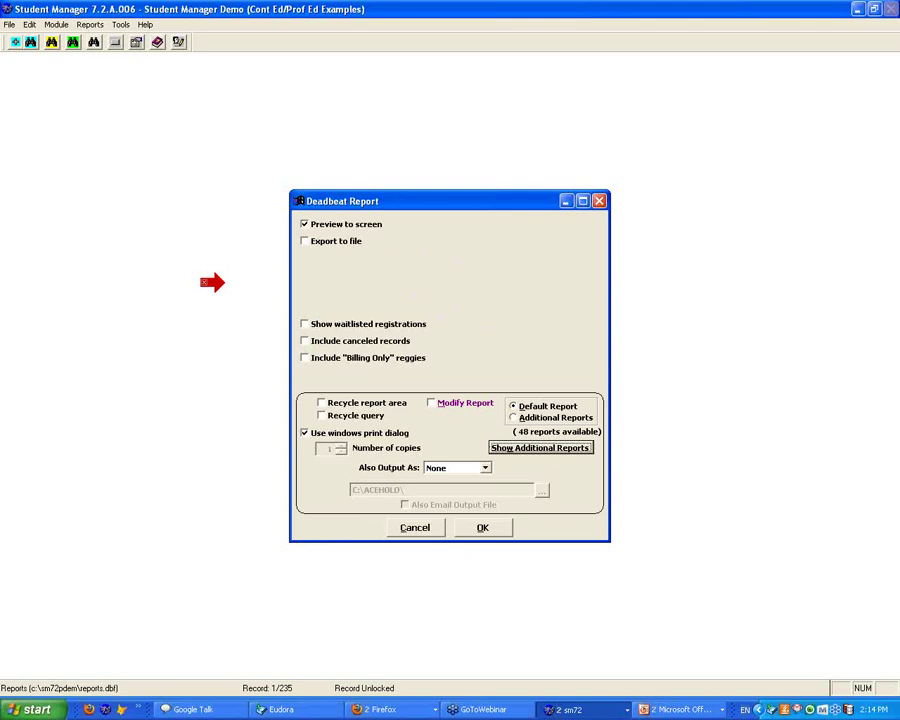
{"action": "left_click", "coordinate": [416, 528]}
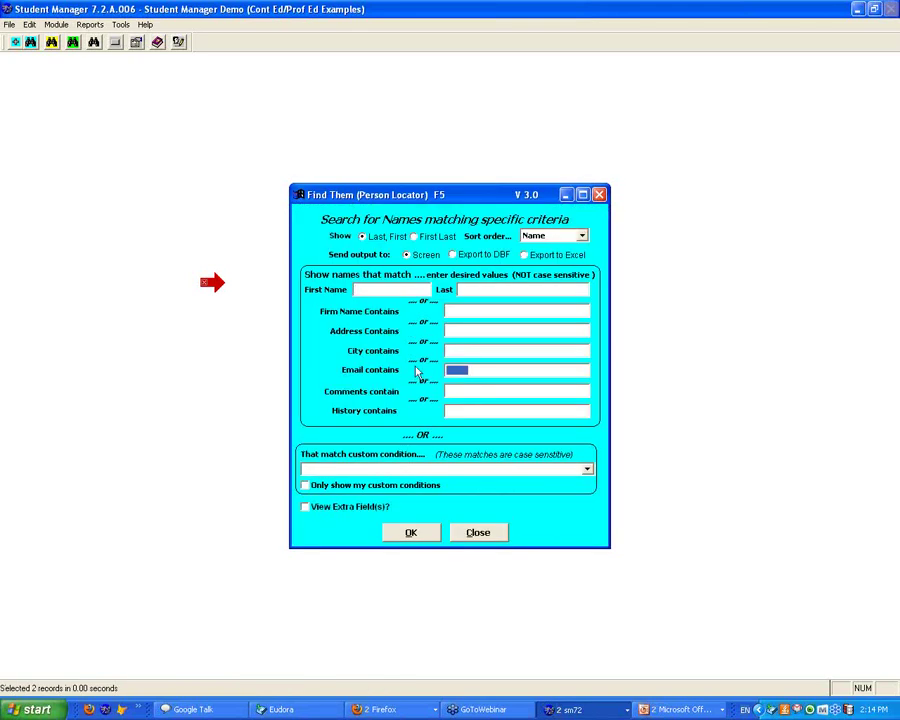
{"action": "type", "text": "@ACEWARE"}
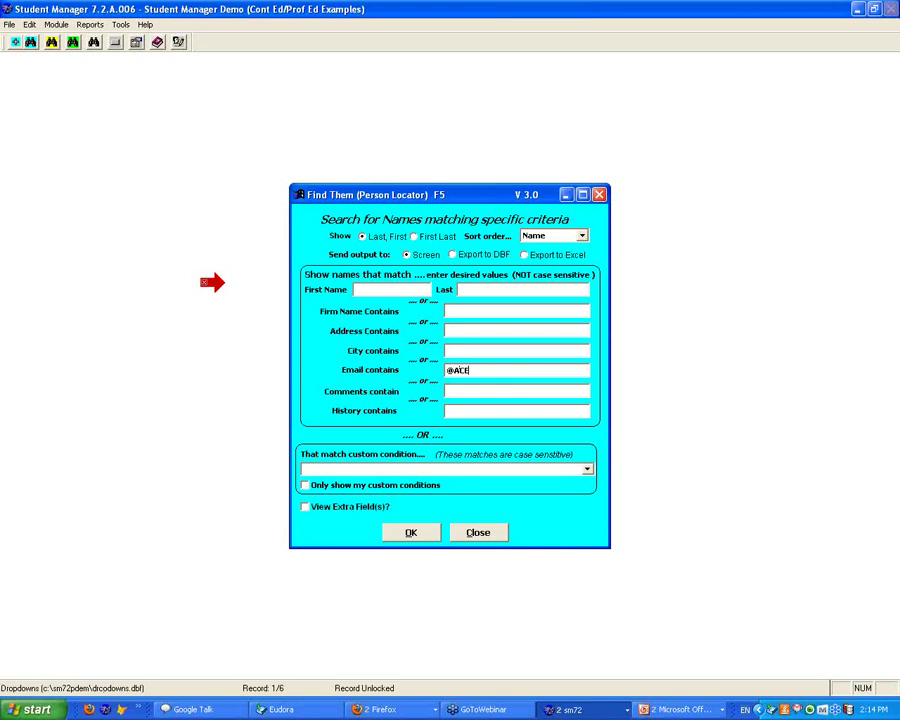
{"action": "type", "text": ".COM"}
{"action": "left_click", "coordinate": [448, 391]}
{"action": "left_click", "coordinate": [434, 534]}
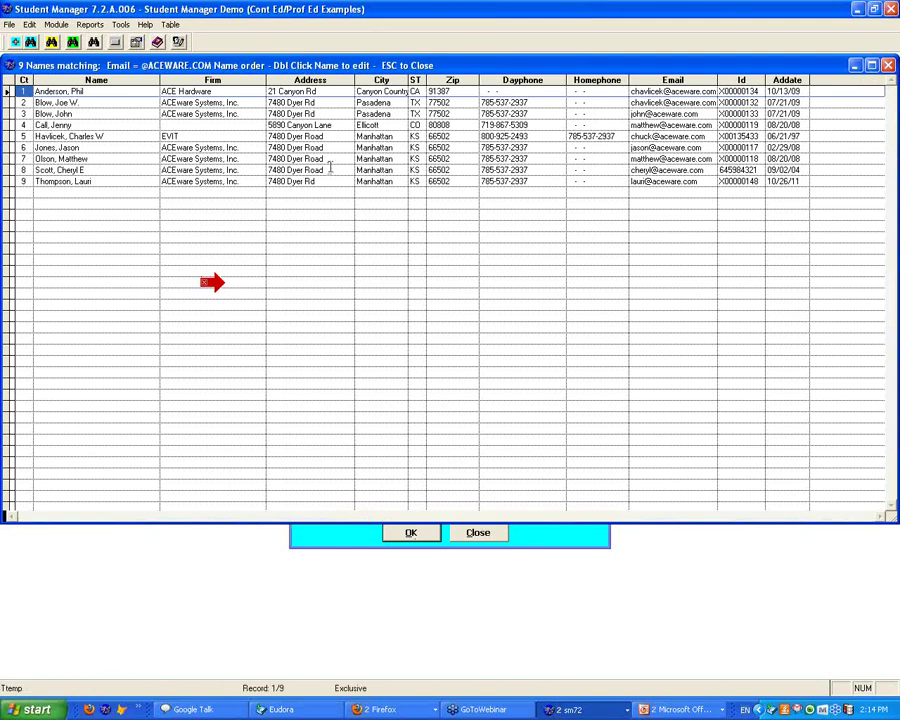
{"action": "key", "text": "Escape"}
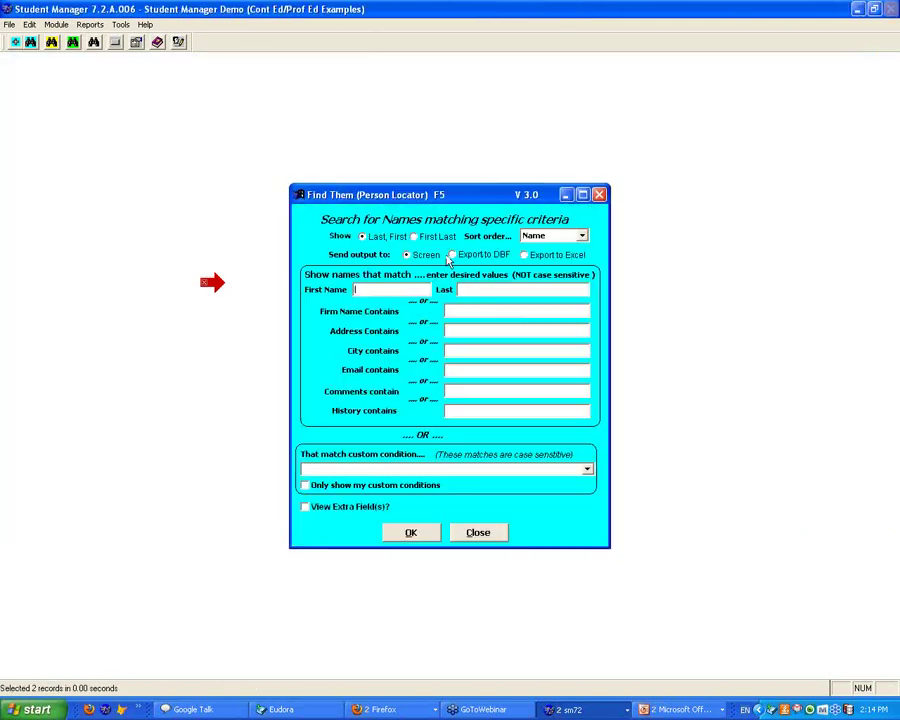
- View the sort order choices and custom condition option in the Person Locator and close the locator
{"action": "left_click", "coordinate": [545, 236]}
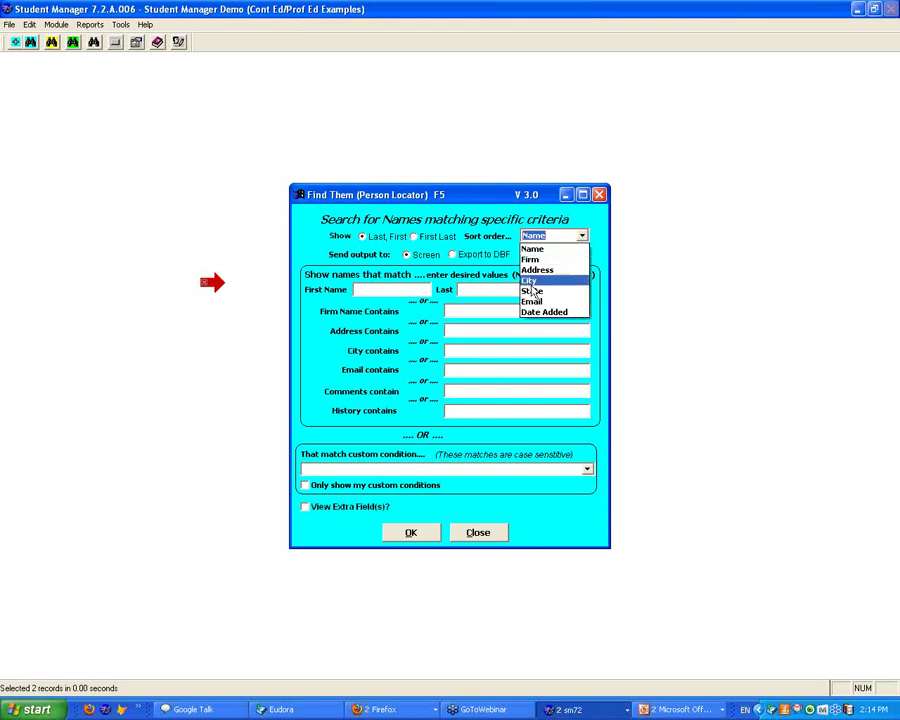
{"action": "left_click", "coordinate": [591, 213]}
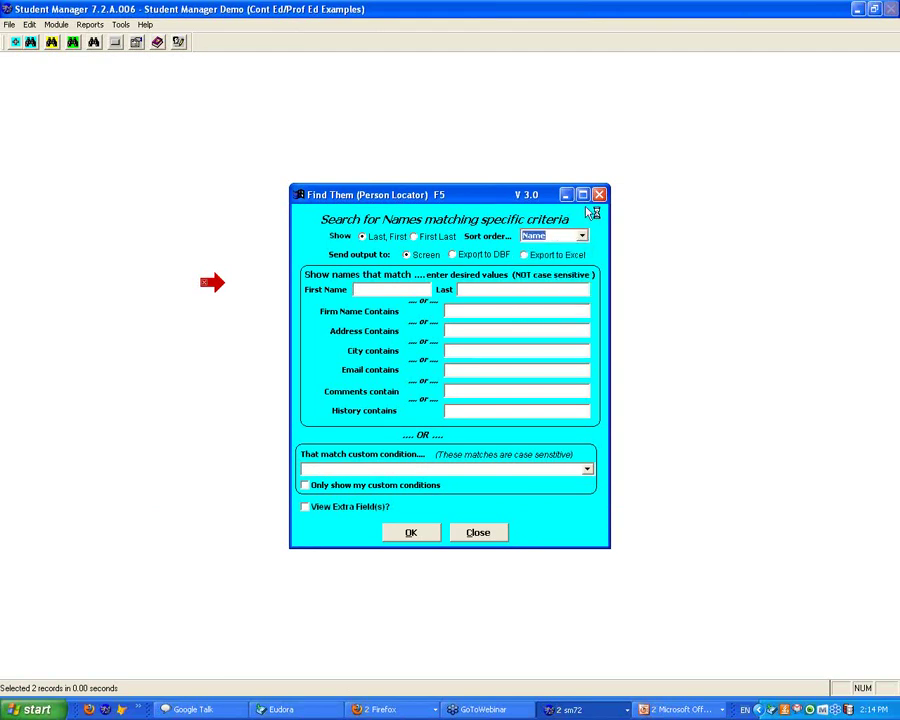
{"action": "mouse_move", "coordinate": [400, 470]}
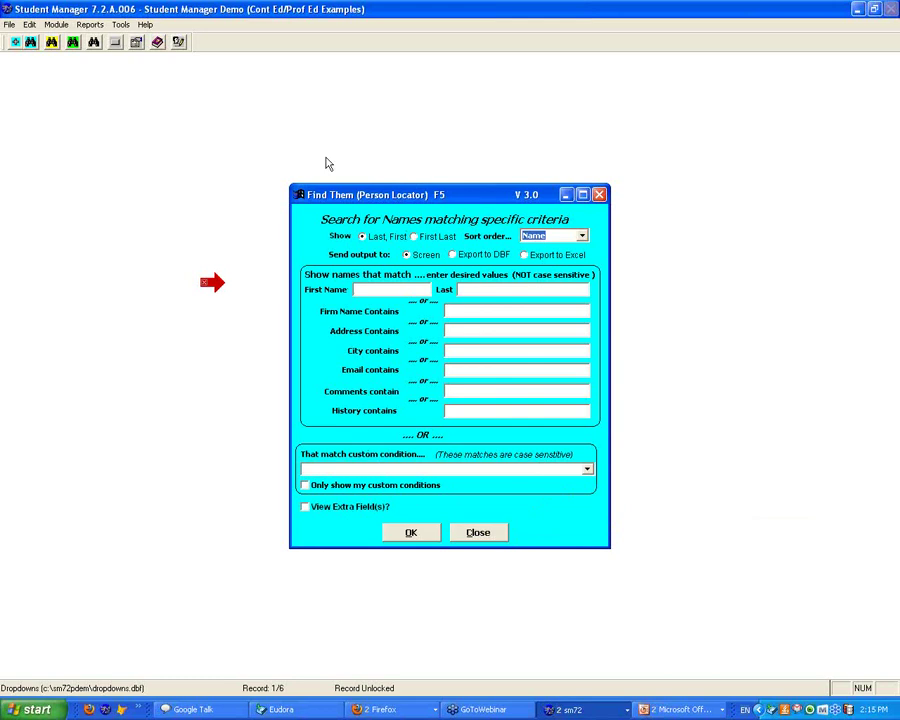
{"action": "left_click", "coordinate": [493, 534]}
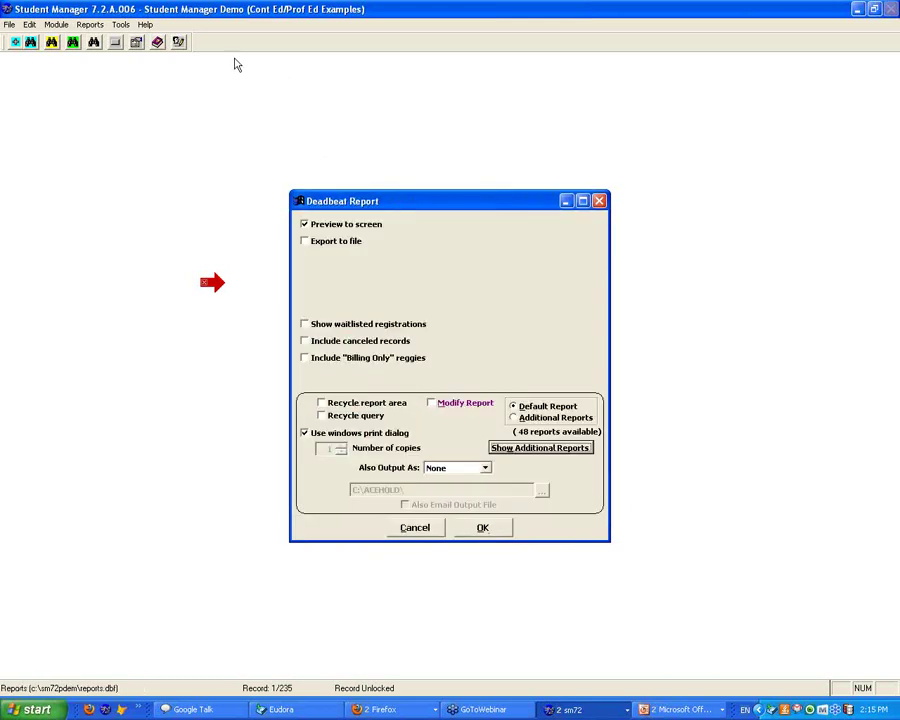
- Cancel the Deadbeat Report setup, view the list of Student Manager keyboard shortcuts, and close it
{"action": "left_click", "coordinate": [146, 26]}
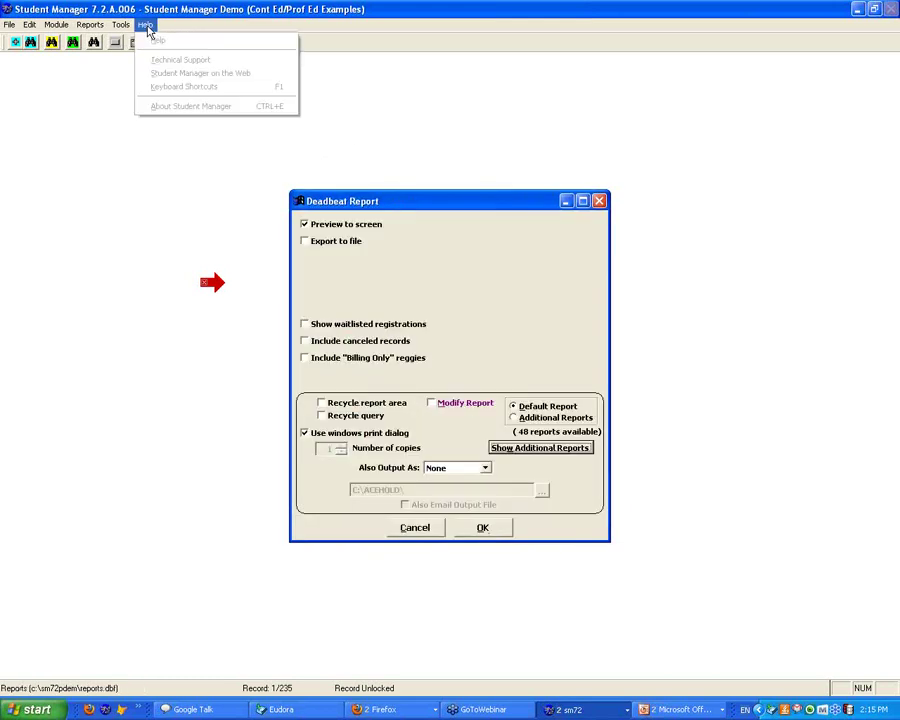
{"action": "left_click", "coordinate": [321, 120]}
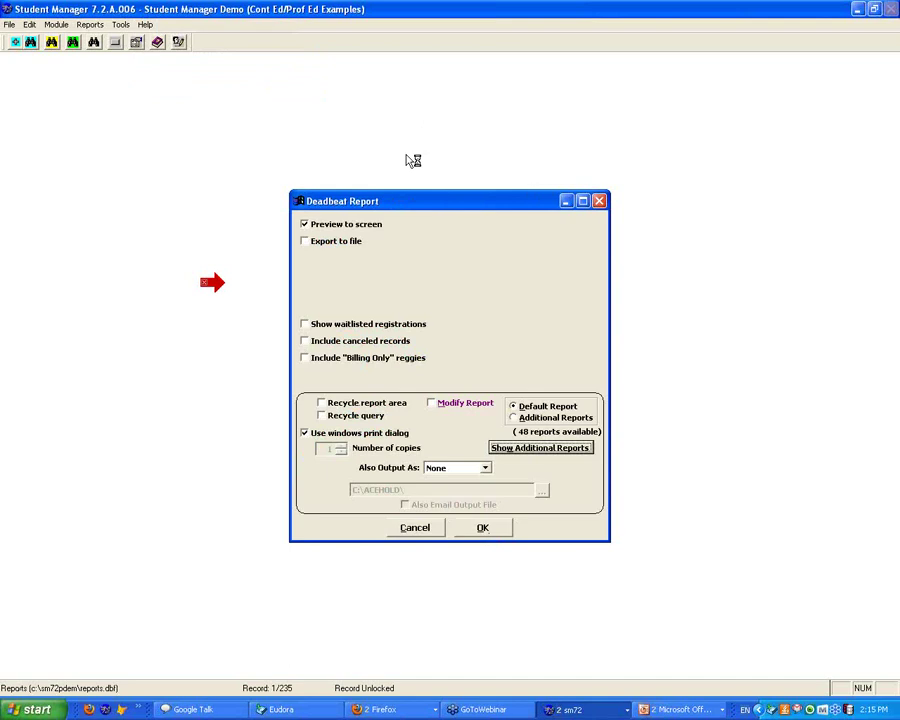
{"action": "left_click", "coordinate": [415, 527]}
{"action": "left_click", "coordinate": [146, 25]}
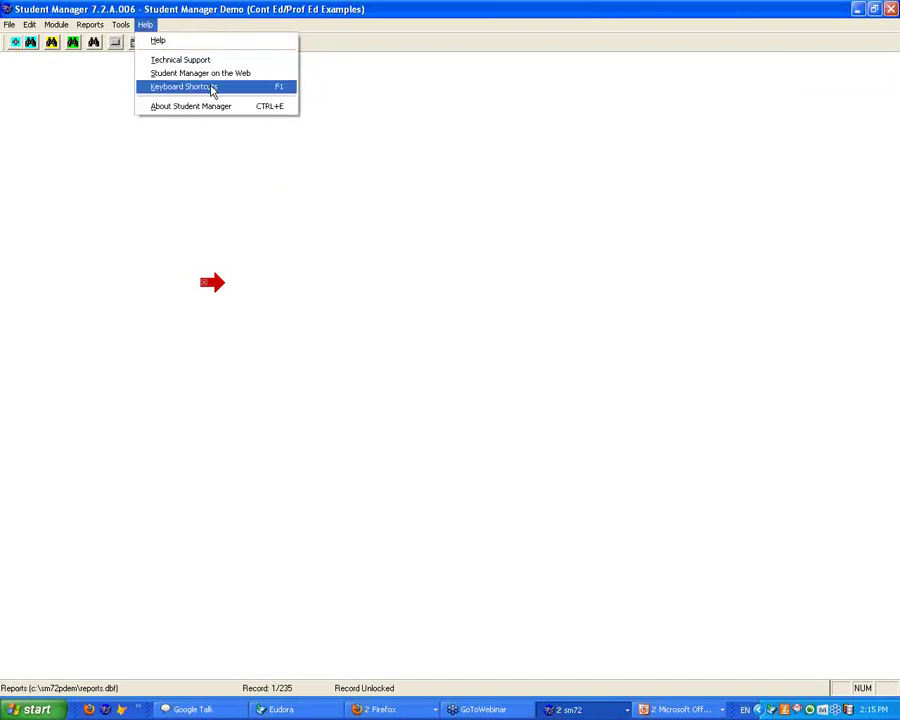
{"action": "left_click", "coordinate": [212, 89]}
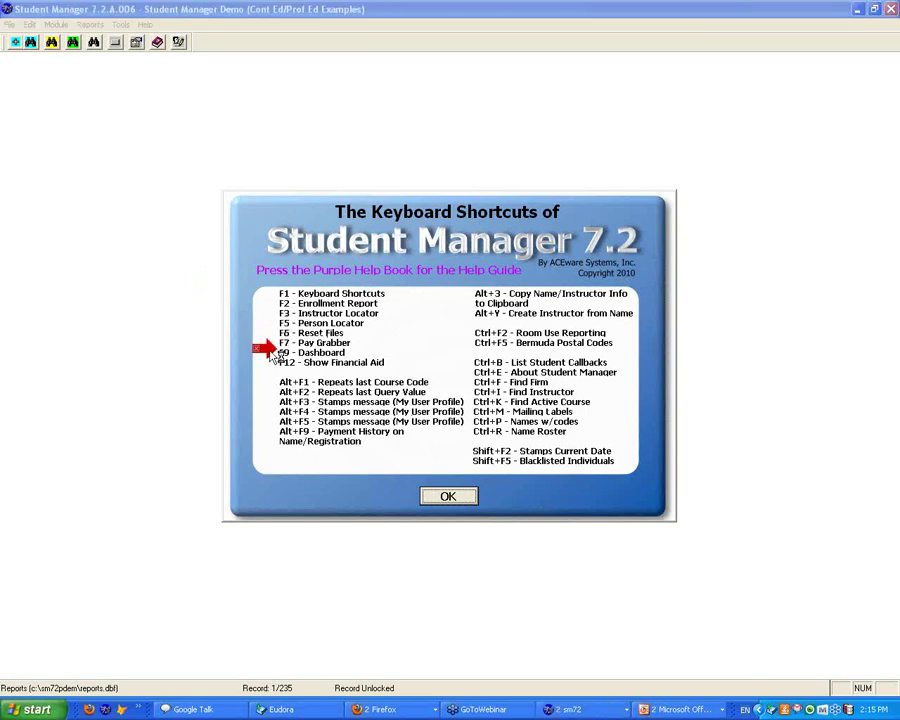
{"action": "left_click", "coordinate": [450, 497]}
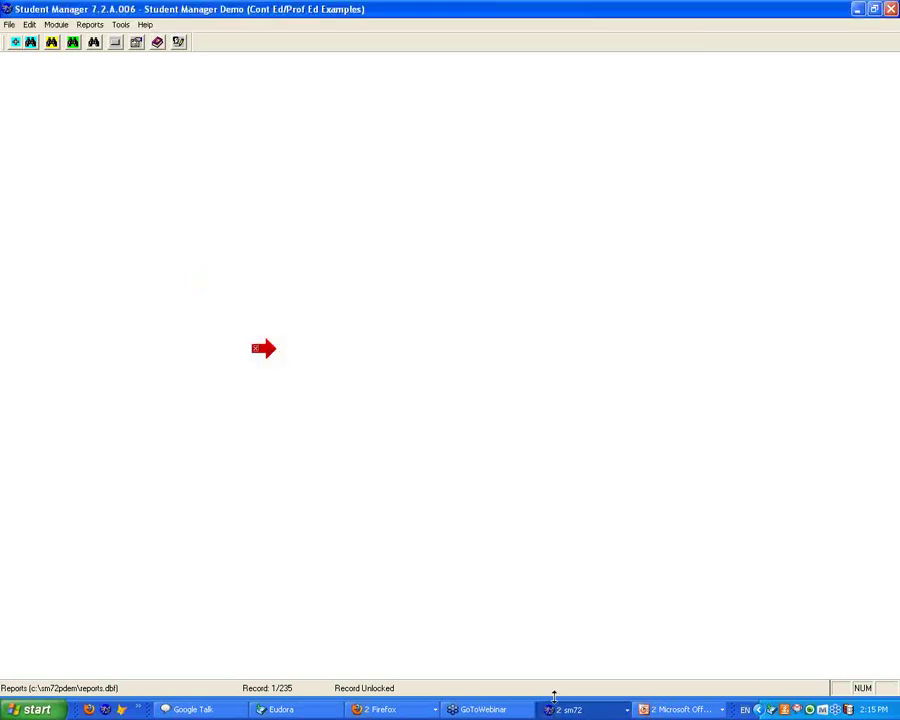
- View the Mass Email Tool slide in the CRM & Student Manager PowerPoint slide show and switch back to Student Manager
{"action": "left_click", "coordinate": [660, 710]}
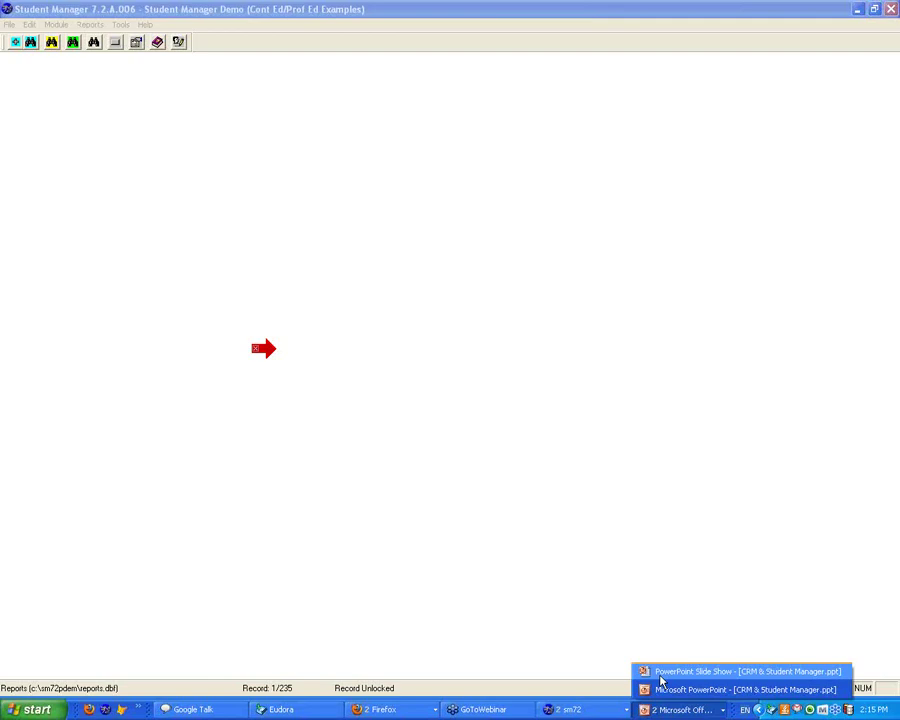
{"action": "left_click", "coordinate": [660, 676]}
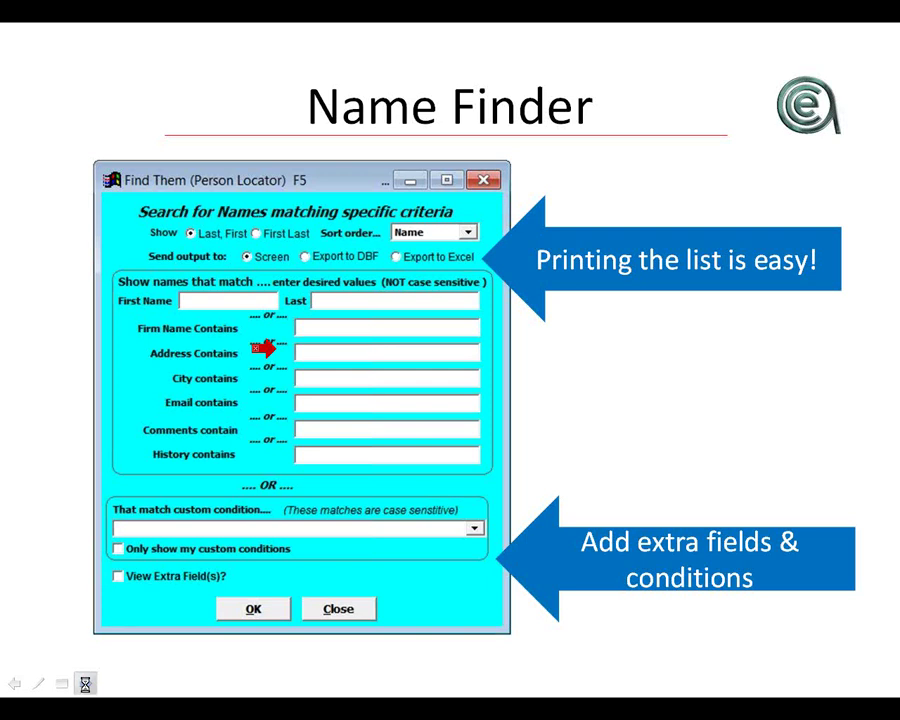
{"action": "left_click", "coordinate": [85, 684]}
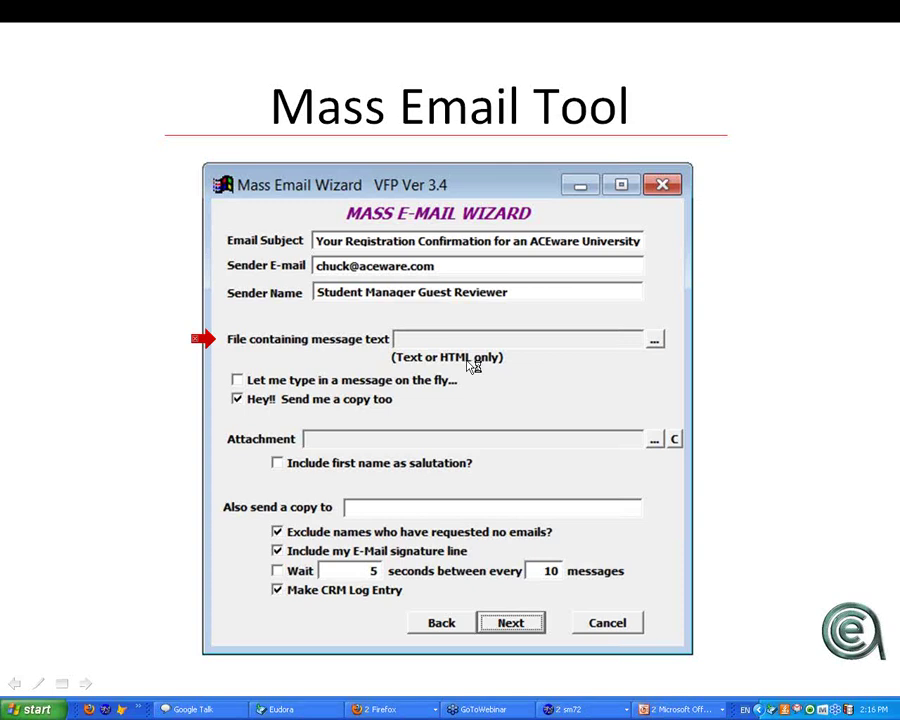
{"action": "left_click", "coordinate": [568, 709]}
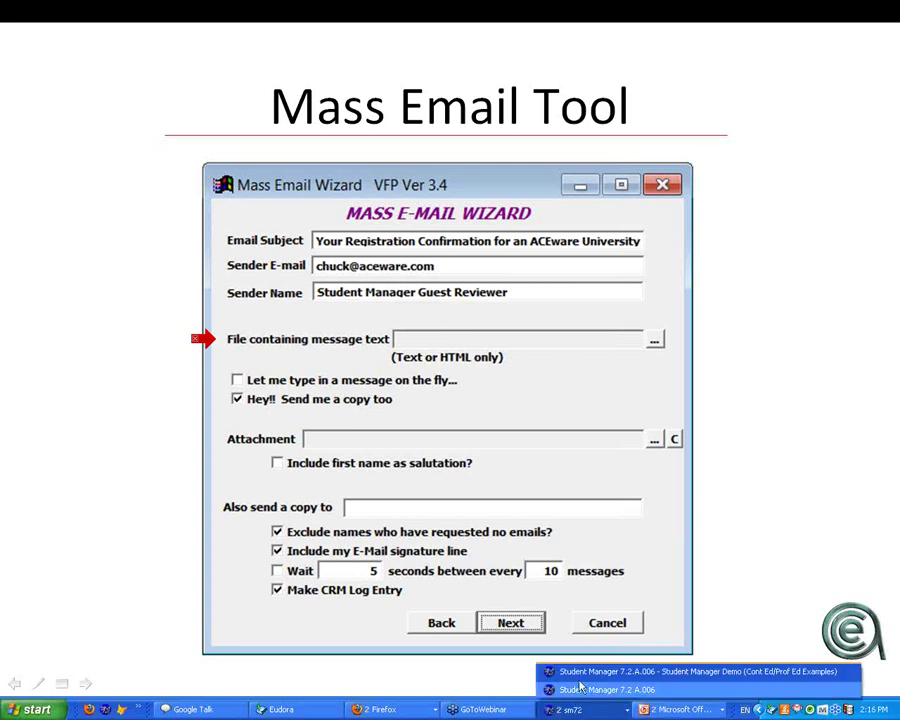
{"action": "left_click", "coordinate": [581, 673]}
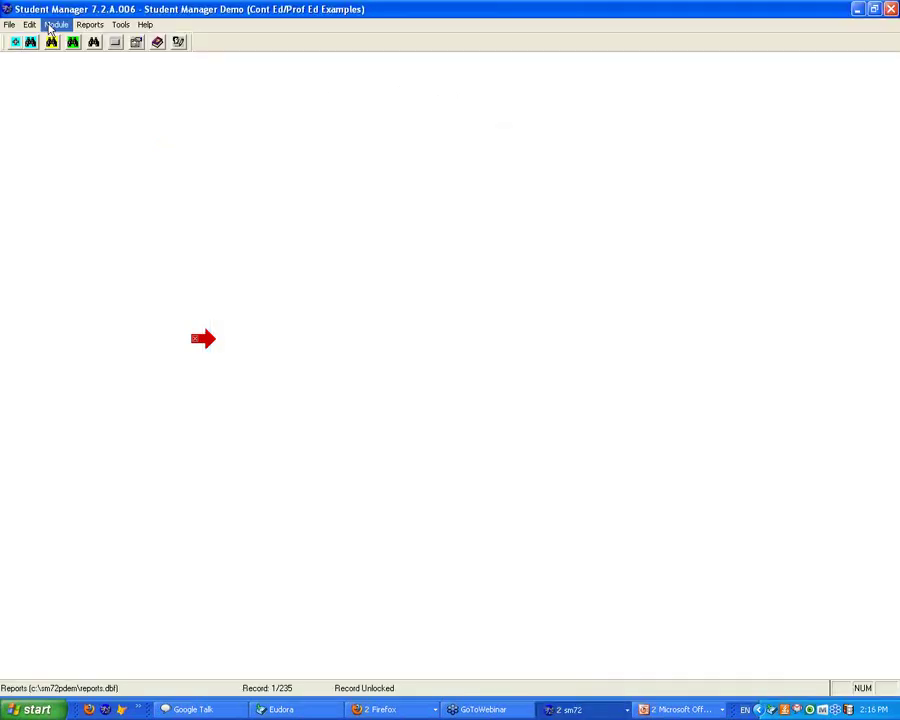
- Add a new catalog entry with the code DUMMY and the name "Method of make an HTML Email"
{"action": "left_click", "coordinate": [56, 24]}
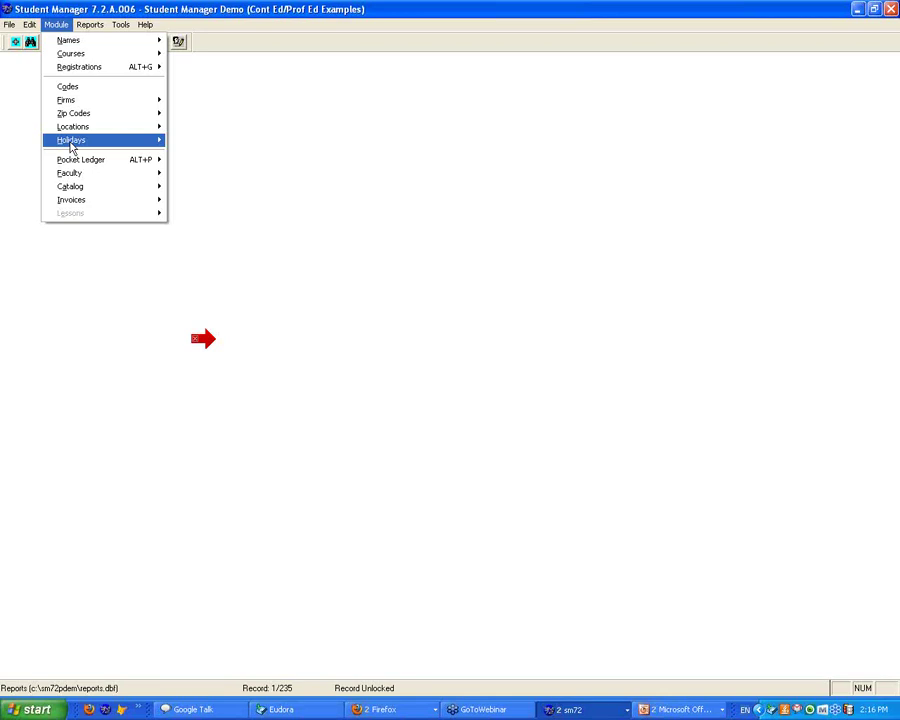
{"action": "mouse_move", "coordinate": [80, 188]}
{"action": "left_click", "coordinate": [205, 187]}
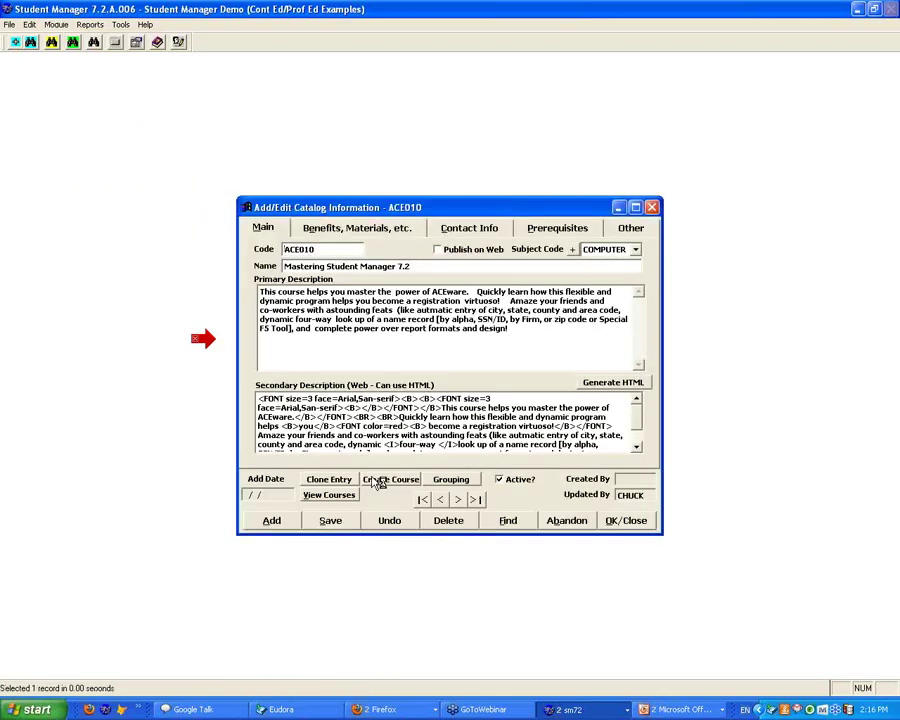
{"action": "left_click", "coordinate": [274, 522]}
{"action": "type", "text": "DUMMY"}
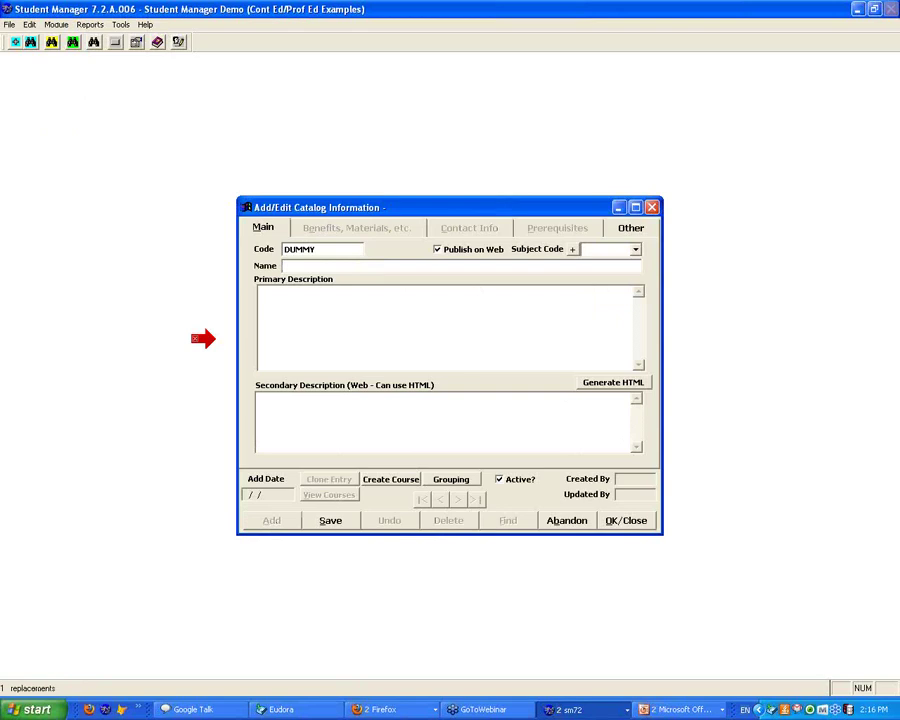
{"action": "key", "text": "Tab"}
{"action": "type", "text": "P"}
{"action": "key", "text": "BackSpace"}
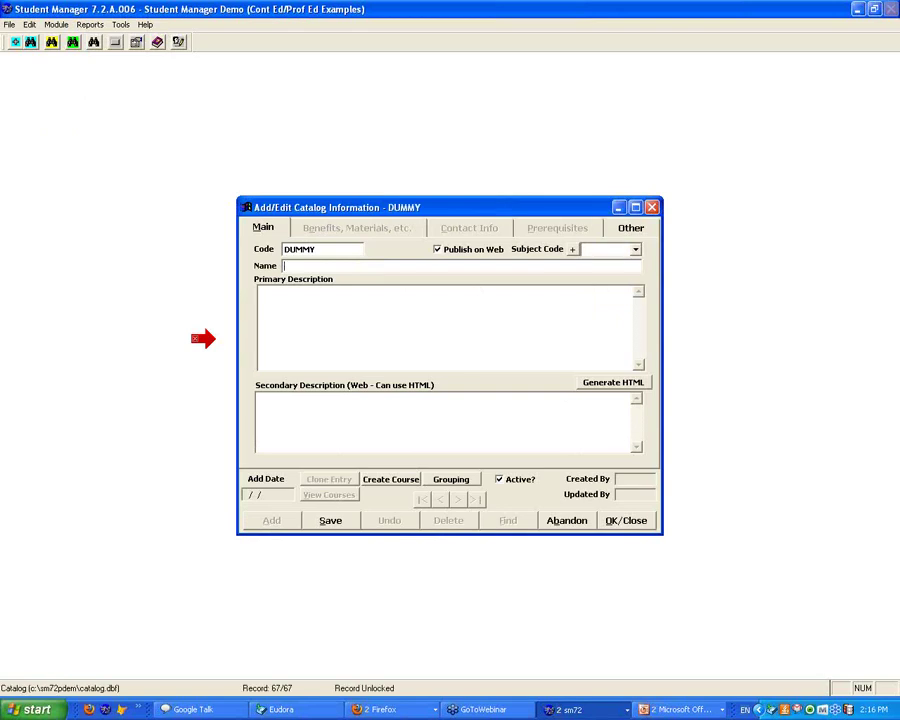
{"action": "type", "text": "Method of make"}
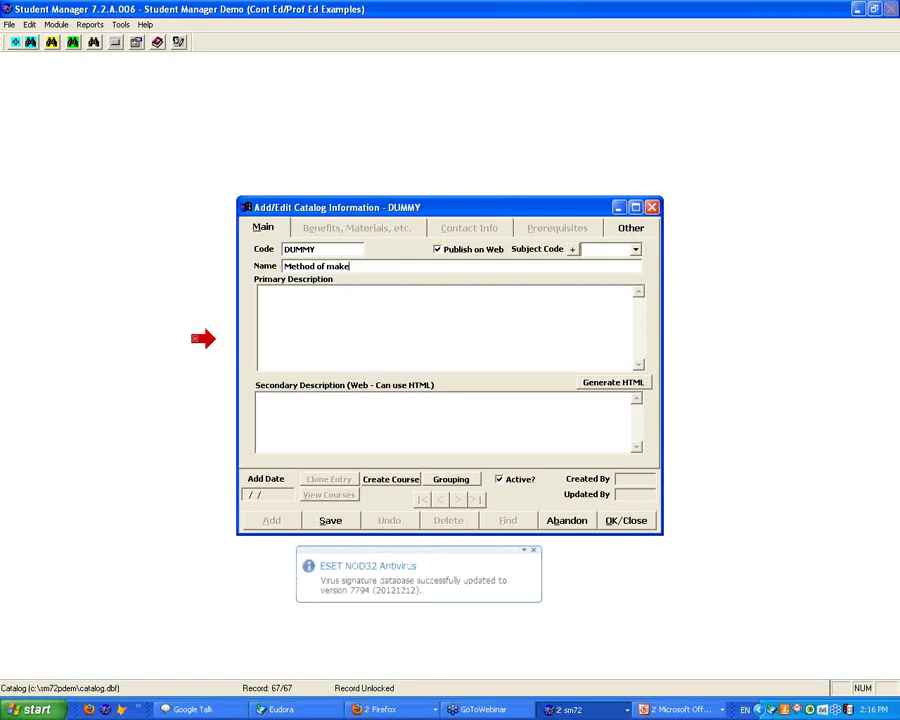
{"action": "type", "text": " an A"}
{"action": "type", "text": "TM"}
{"action": "type", "text": "L Ema"}
- Enter "This is a fancy html email.l" as the entry's primary description and save the catalog entry
{"action": "type", "text": "is a fancy h"}
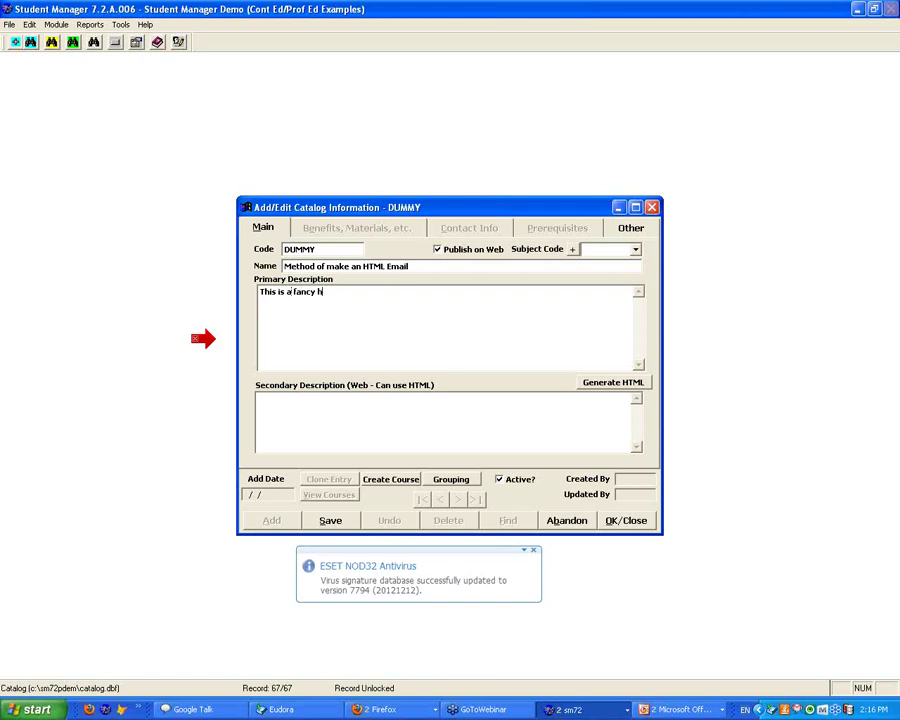
{"action": "type", "text": "tml email."}
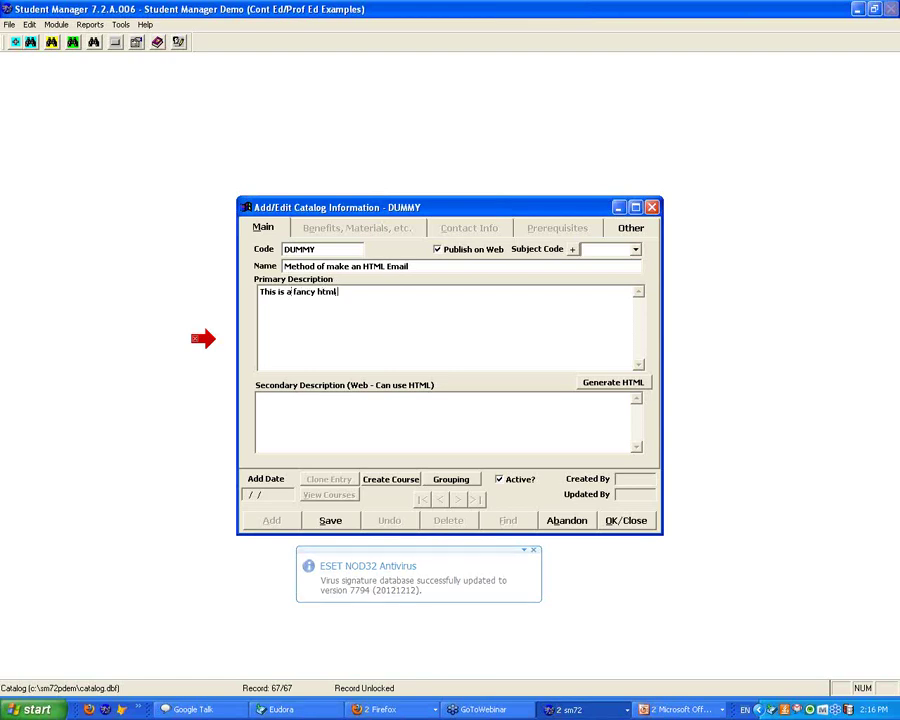
{"action": "left_click", "coordinate": [348, 527]}
- Generate HTML from the DUMMY entry's primary description and format the whole sentence as big and bold in the HTML Editor
{"action": "left_click", "coordinate": [621, 381]}
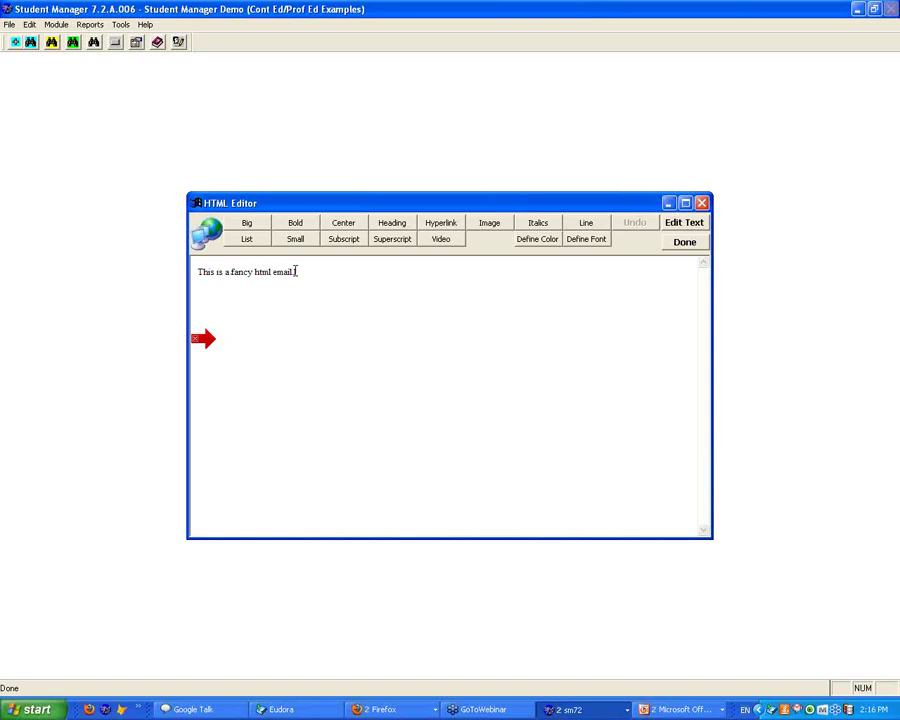
{"action": "left_click_drag", "start_coordinate": [295, 271], "coordinate": [171, 266]}
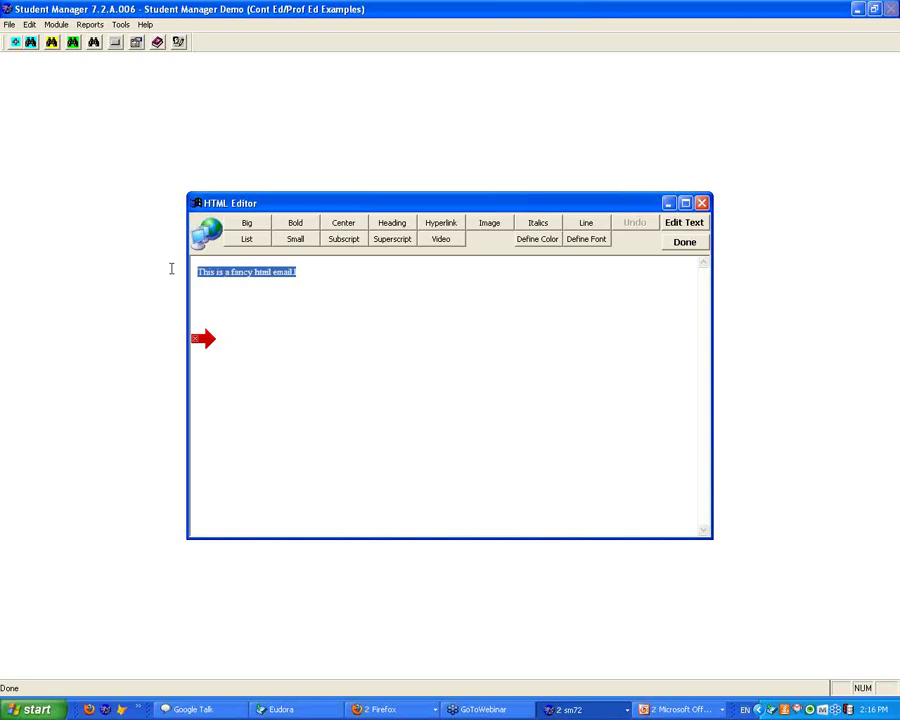
{"action": "left_click", "coordinate": [683, 225]}
{"action": "left_click_drag", "start_coordinate": [304, 272], "coordinate": [116, 245]}
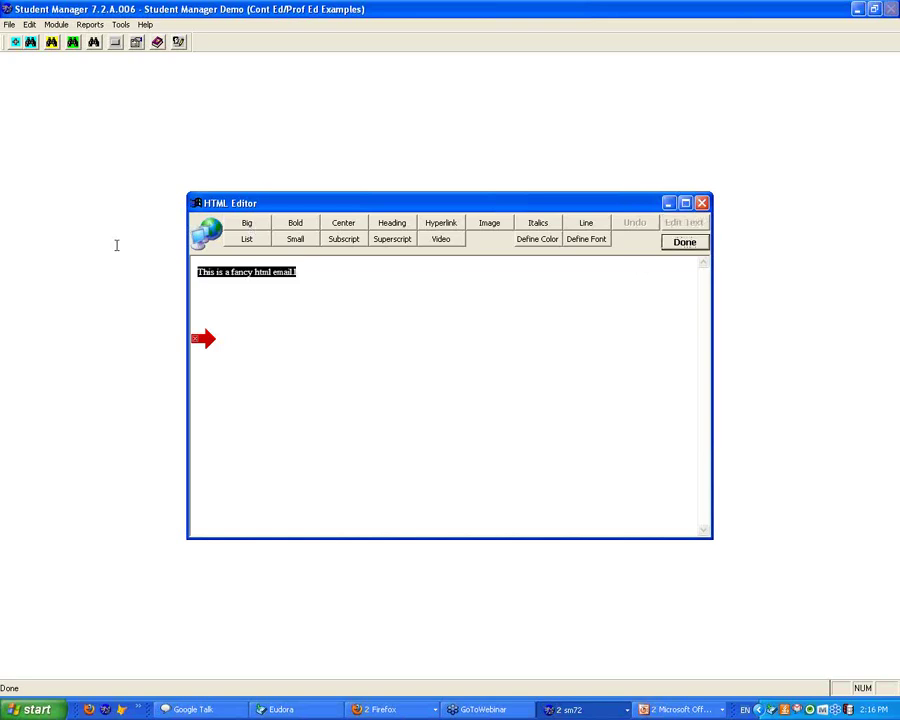
{"action": "left_click", "coordinate": [255, 227]}
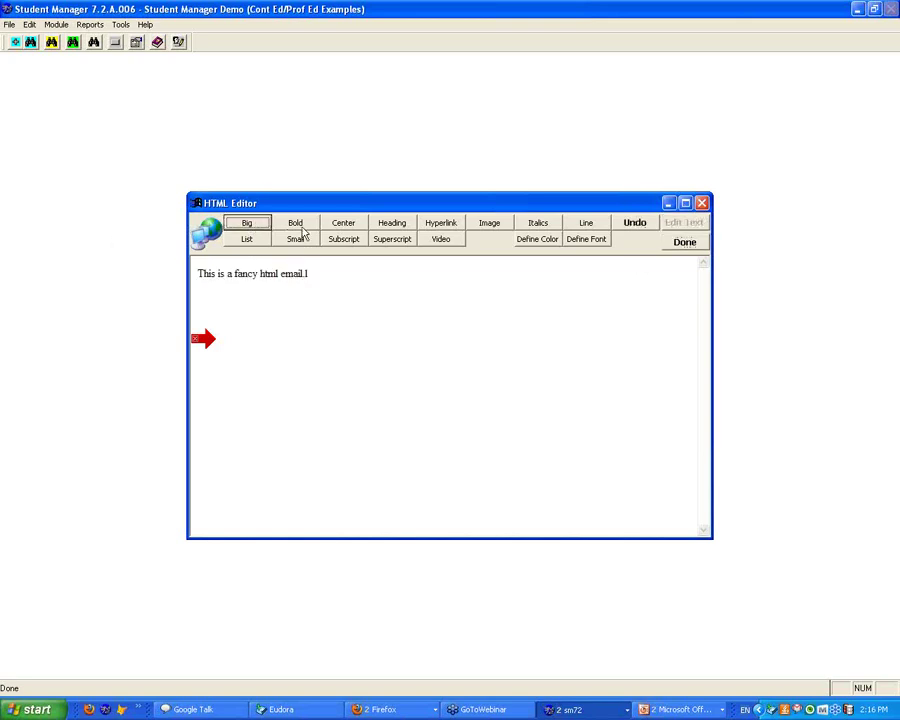
{"action": "left_click_drag", "start_coordinate": [311, 277], "coordinate": [197, 274]}
{"action": "left_click", "coordinate": [295, 224]}
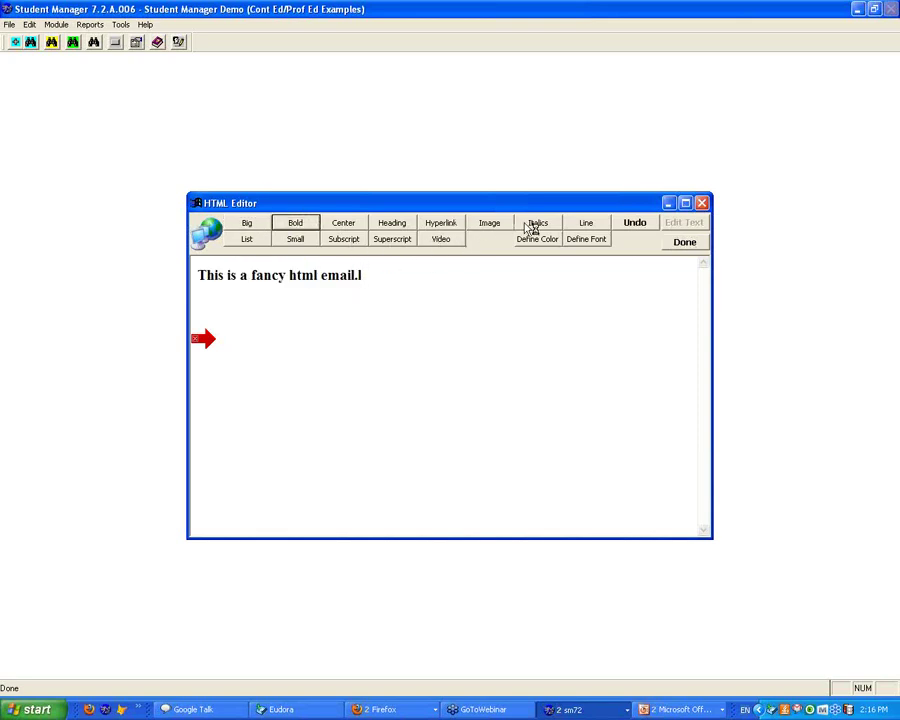
- Start inserting an image in the HTML Editor, cancel the image URL request, and finish the HTML editing
{"action": "left_click", "coordinate": [491, 224]}
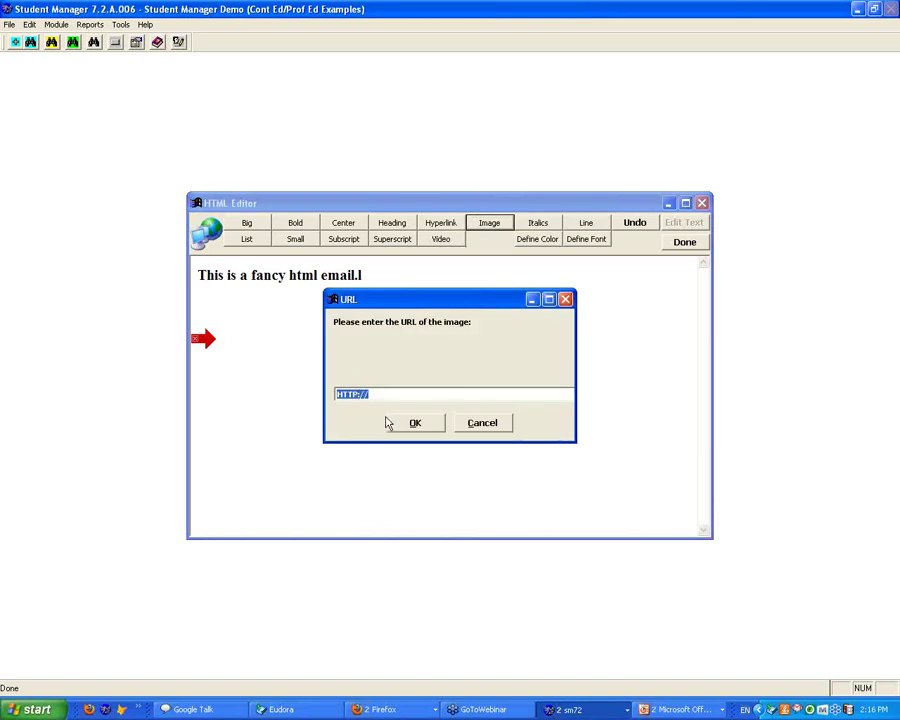
{"action": "left_click", "coordinate": [482, 425]}
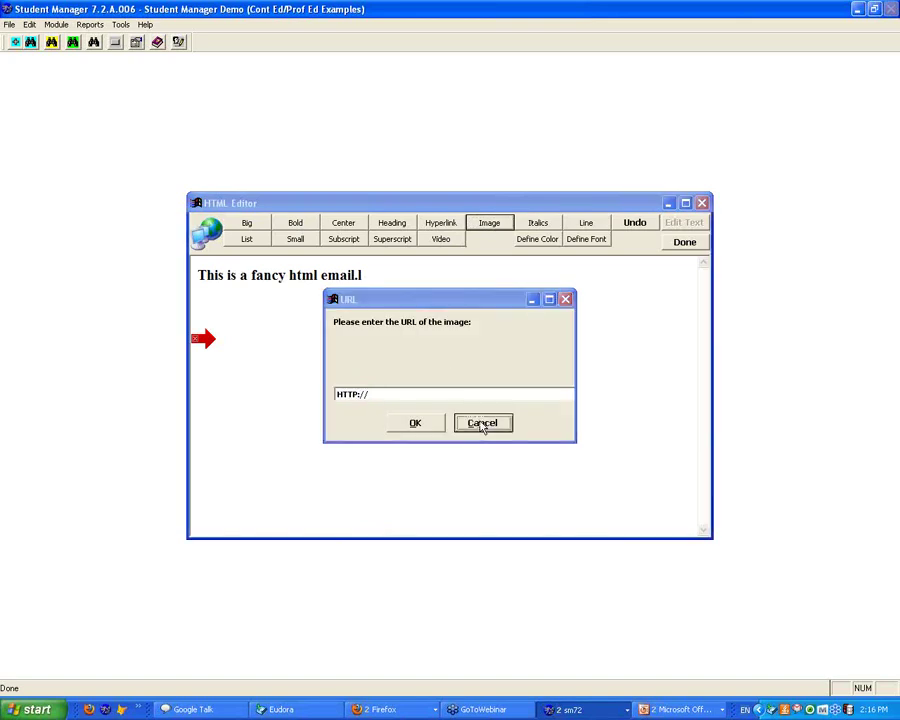
{"action": "left_click", "coordinate": [684, 244]}
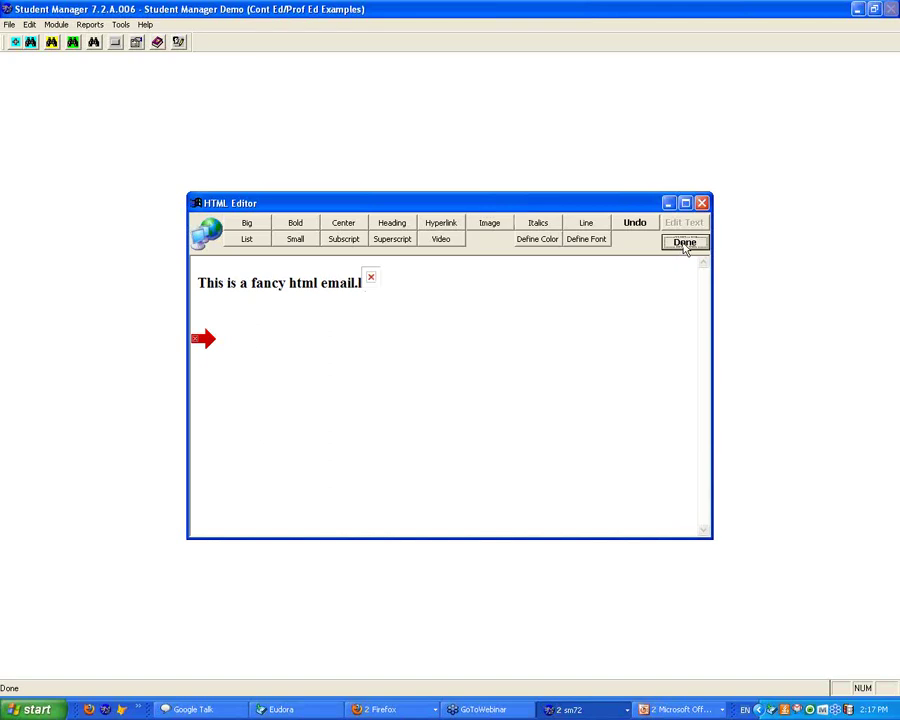
- Select all of the generated HTML code in the DUMMY entry's secondary description
{"action": "left_click", "coordinate": [443, 414]}
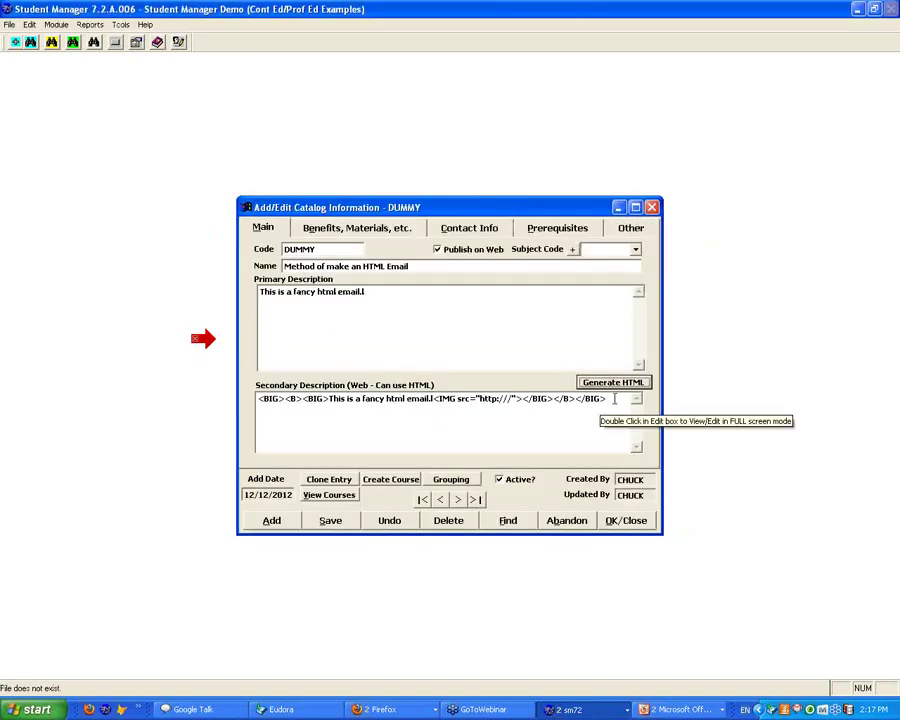
{"action": "left_click", "coordinate": [592, 400]}
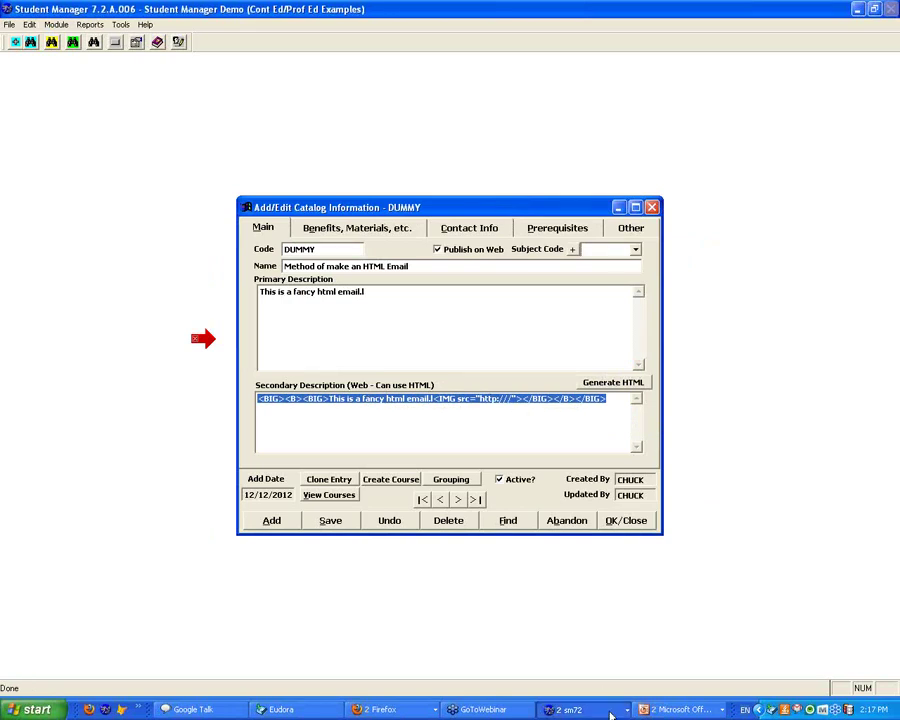
- Switch to the CRM & Student Manager PowerPoint slide show to view the Mass Email Tool slide, and return to Student Manager
{"action": "left_click", "coordinate": [672, 711]}
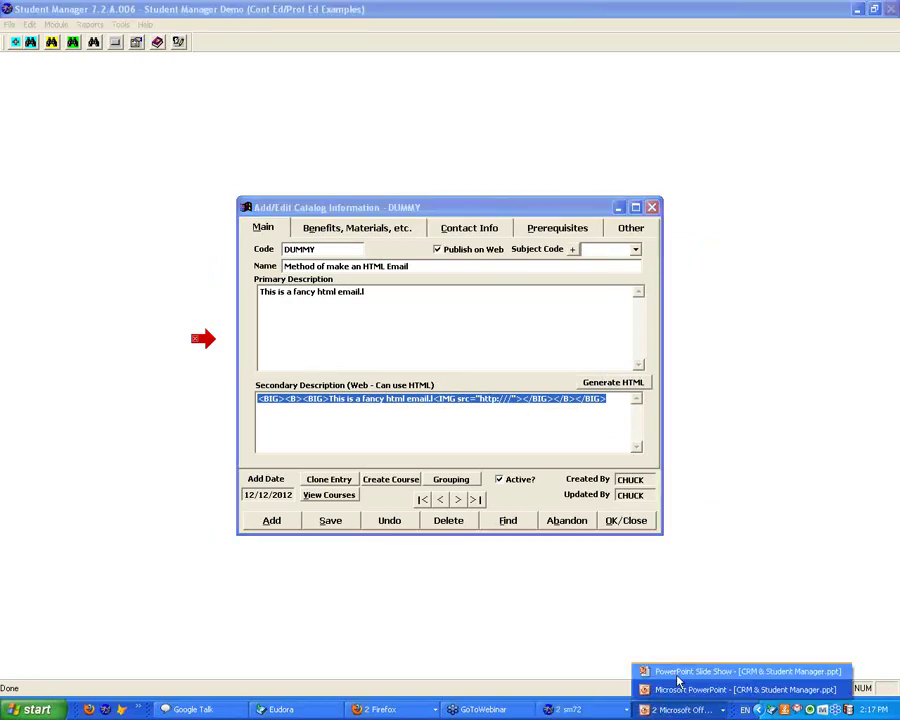
{"action": "left_click", "coordinate": [676, 673]}
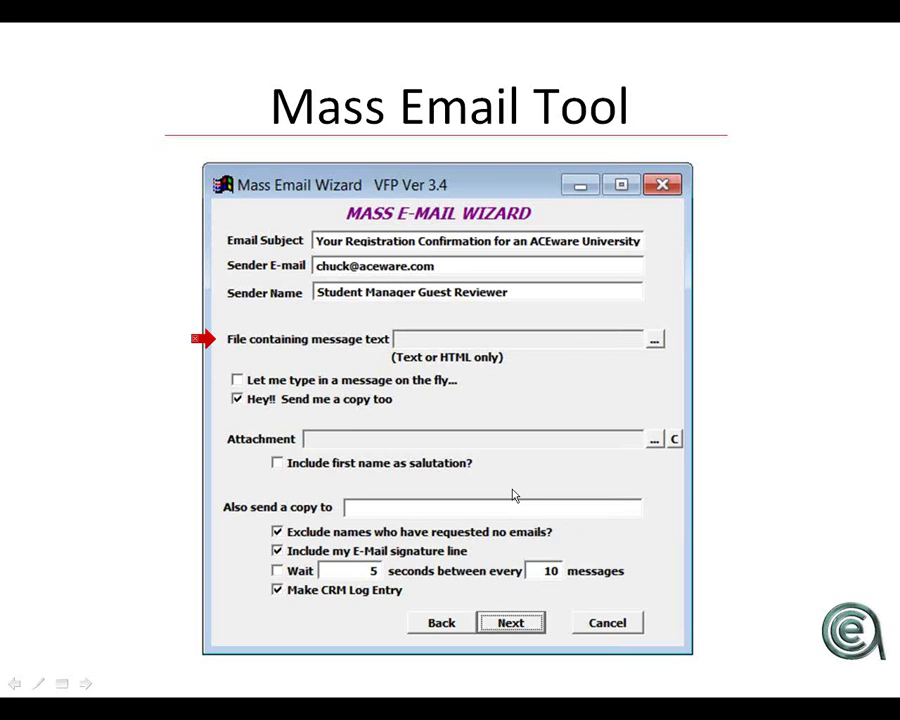
{"action": "key", "text": "alt+Tab"}
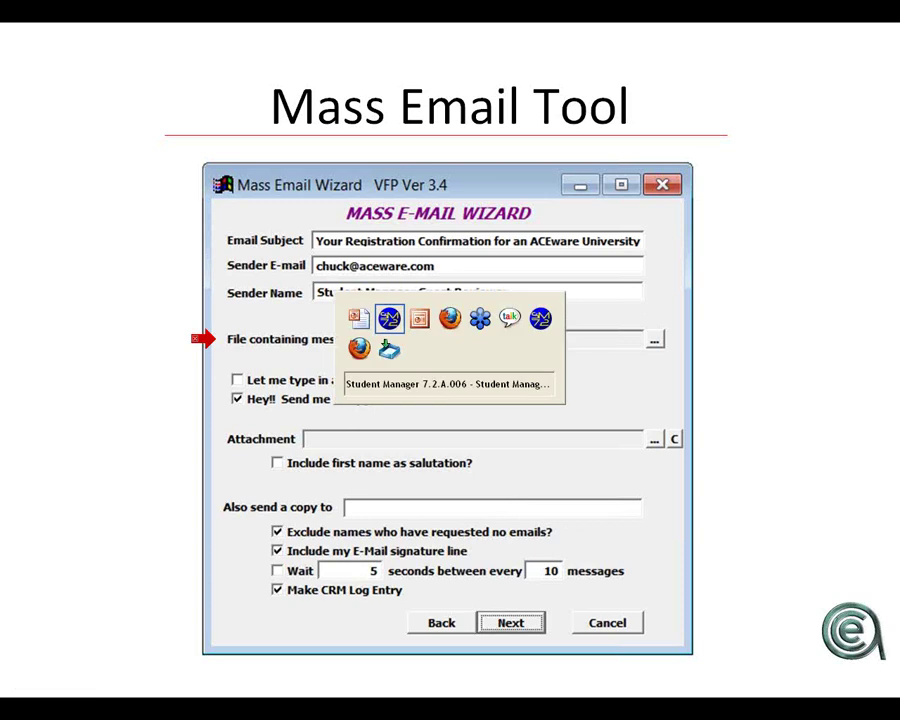
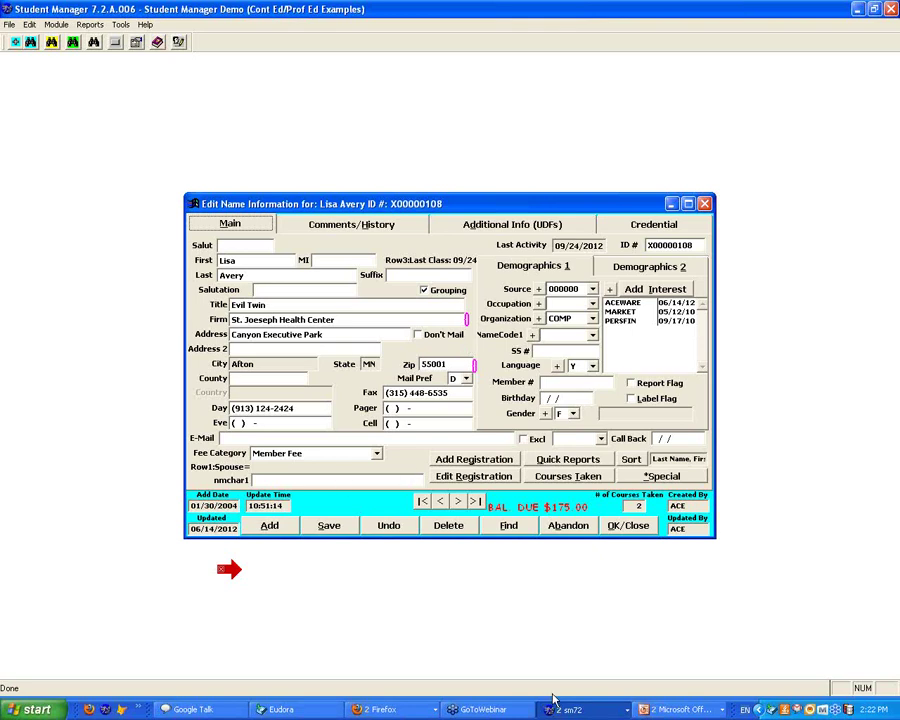
- Switch to the PowerPoint slide show, view the Questions slide, and return to the customer record in Student Manager
{"action": "left_click", "coordinate": [686, 711]}
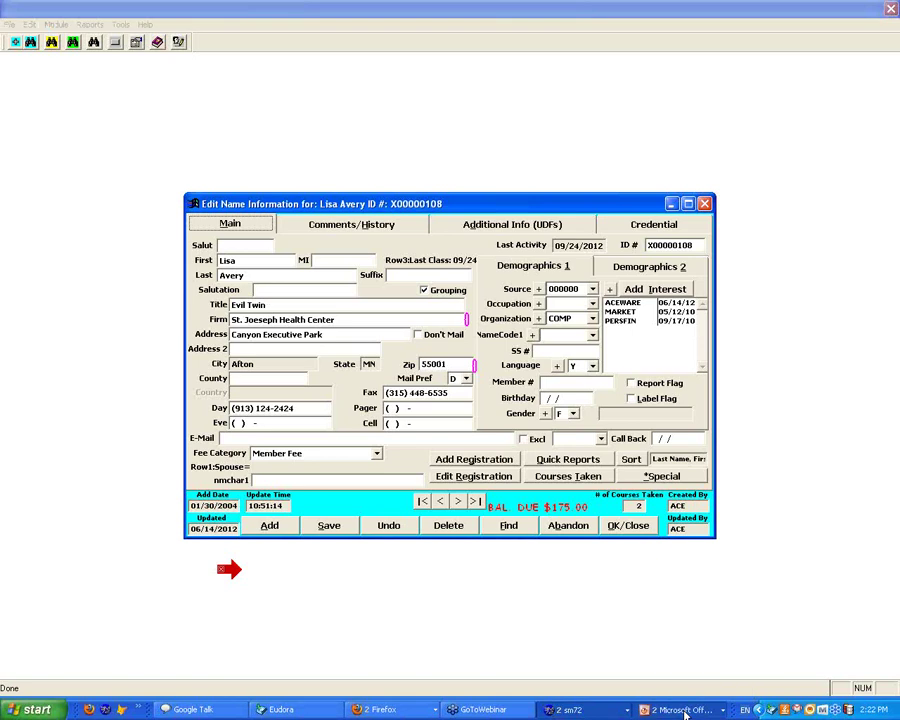
{"action": "left_click", "coordinate": [686, 711]}
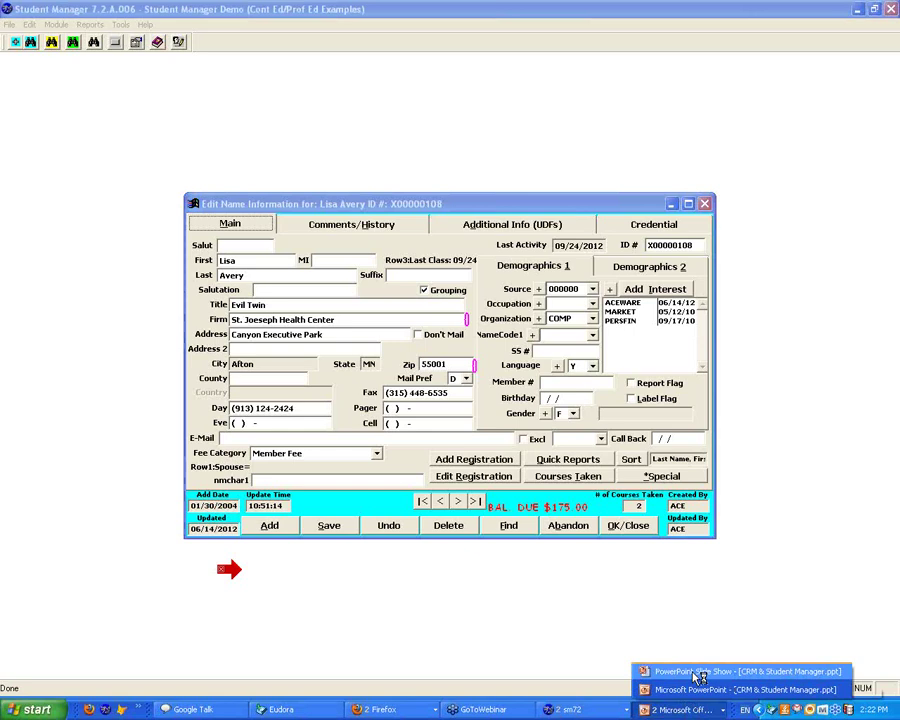
{"action": "left_click", "coordinate": [697, 678]}
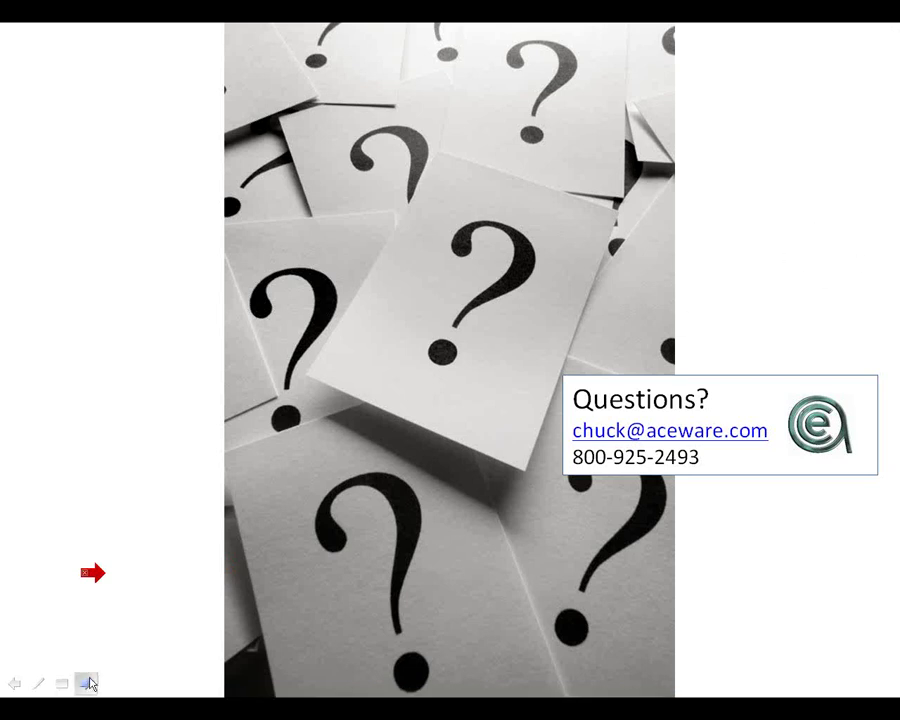
{"action": "key", "text": "alt+Tab"}
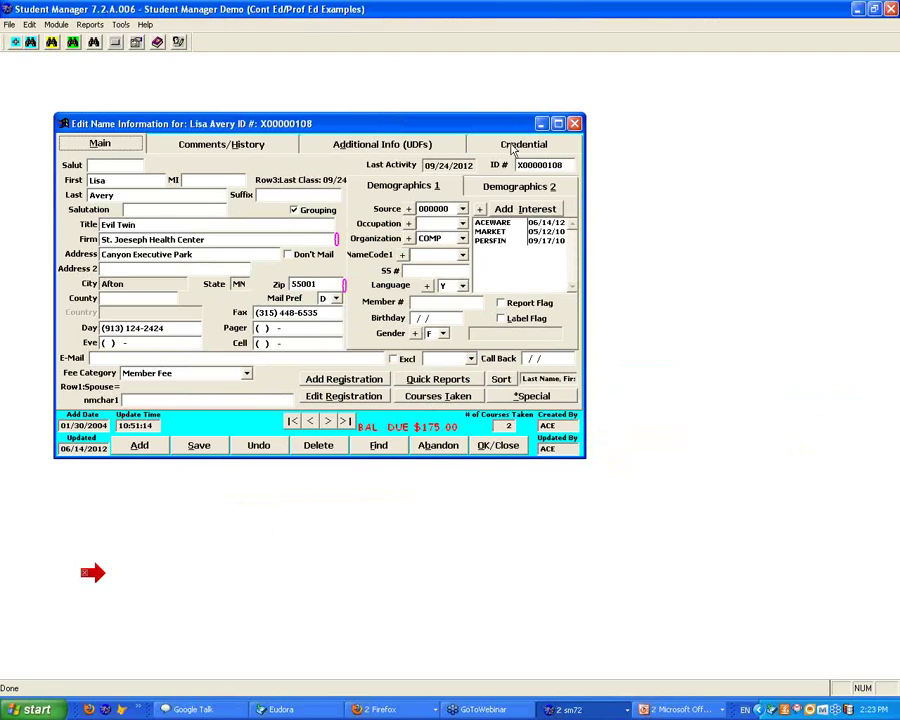
- Find the demo customer by the first letters of the last name and open that customer's record
{"action": "left_click", "coordinate": [381, 448]}
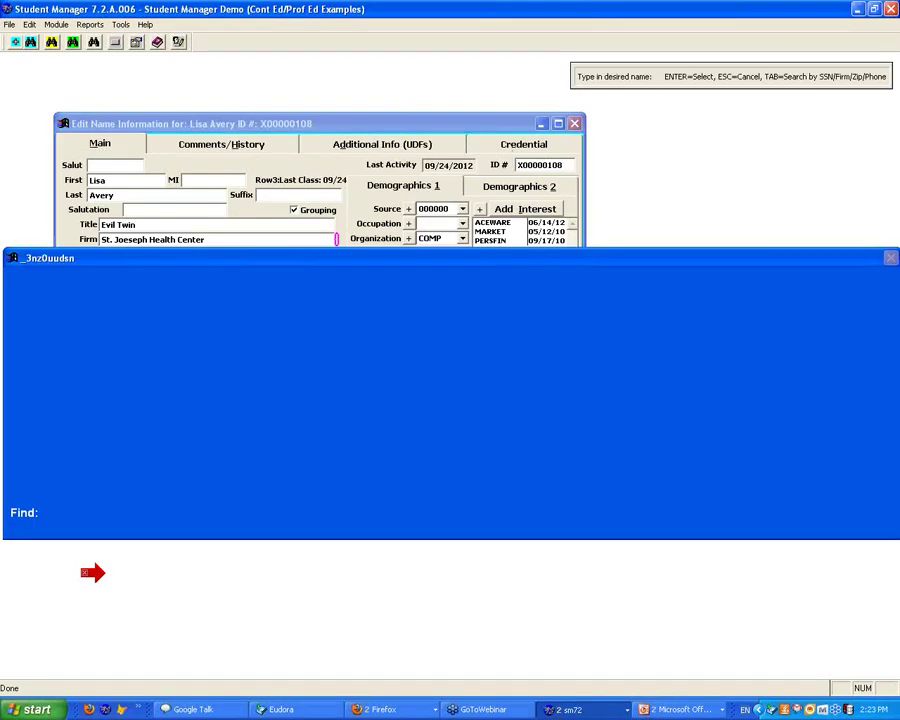
{"action": "type", "text": "HAV"}
{"action": "key", "text": "Return"}
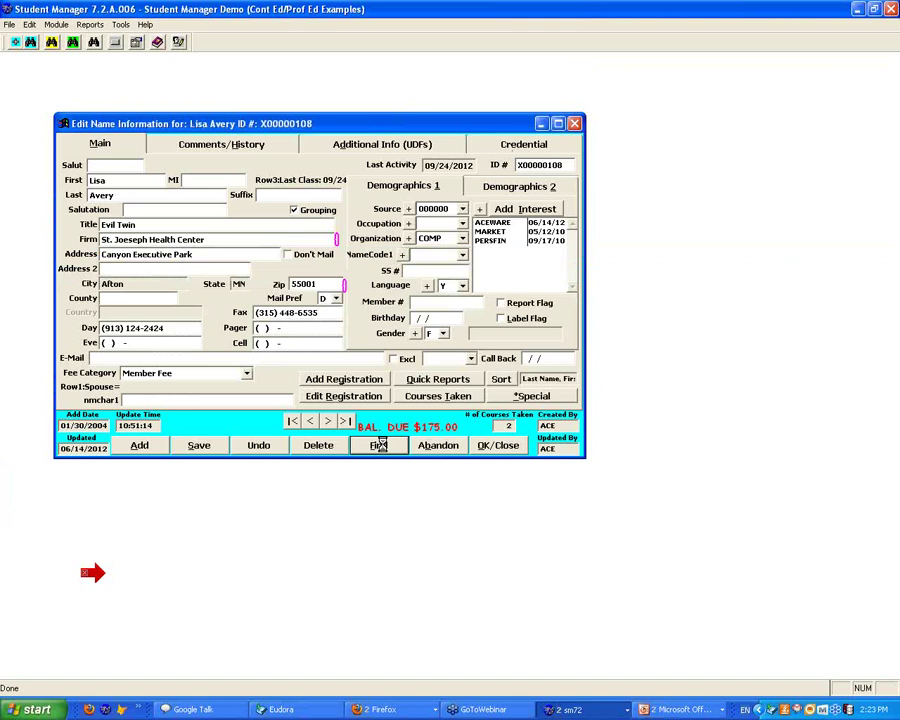
{"action": "key", "text": "Return"}
- Examine the customer's credential entries and the available credential types, and return to the main customer information
{"action": "left_click", "coordinate": [484, 141]}
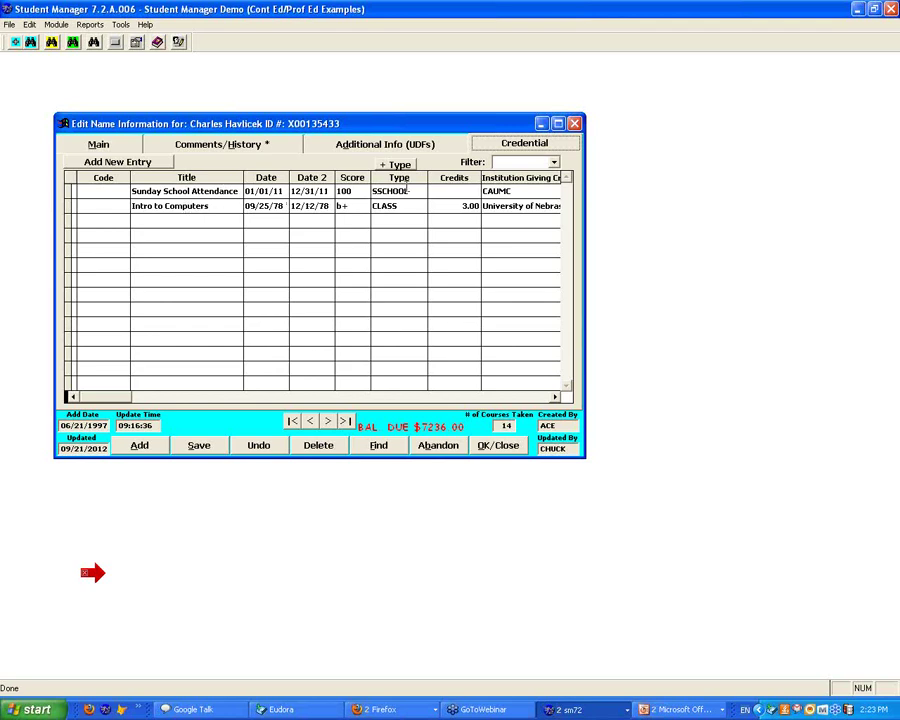
{"action": "left_click", "coordinate": [408, 182]}
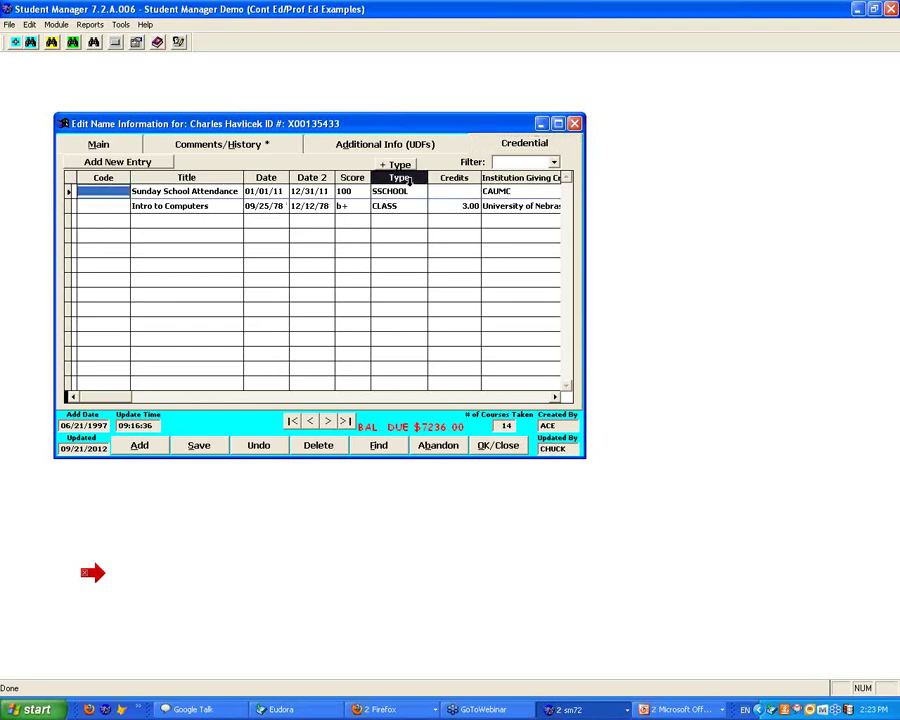
{"action": "left_click", "coordinate": [418, 193]}
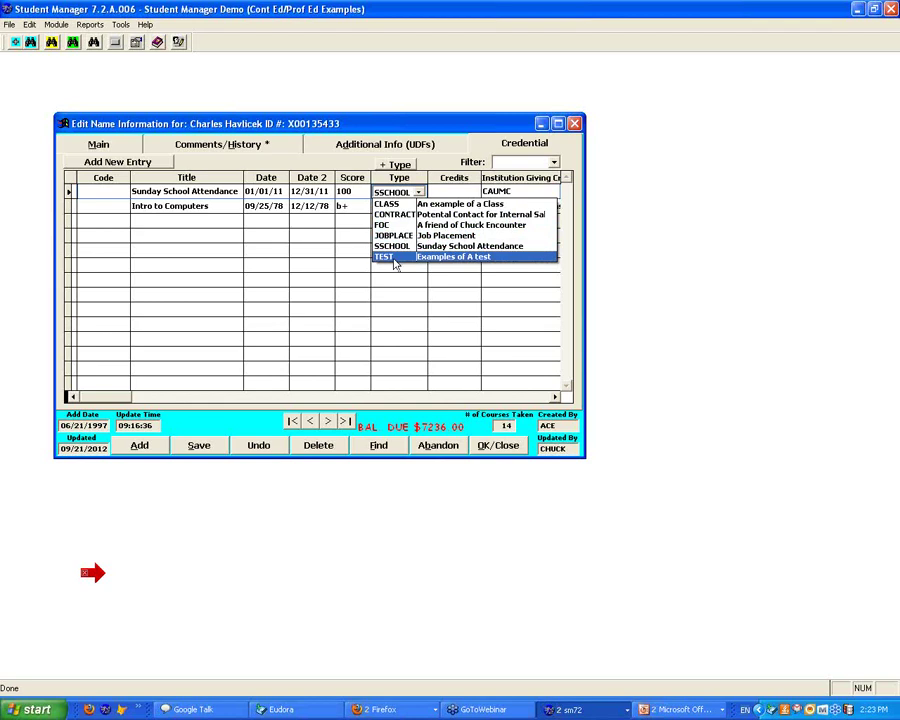
{"action": "left_click", "coordinate": [401, 309]}
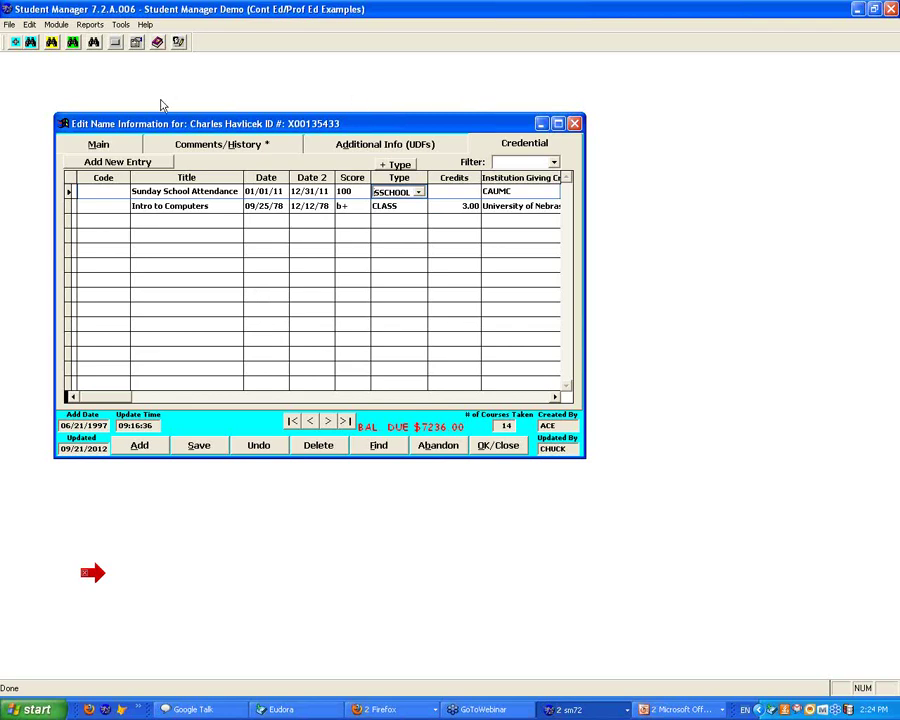
{"action": "left_click", "coordinate": [131, 151]}
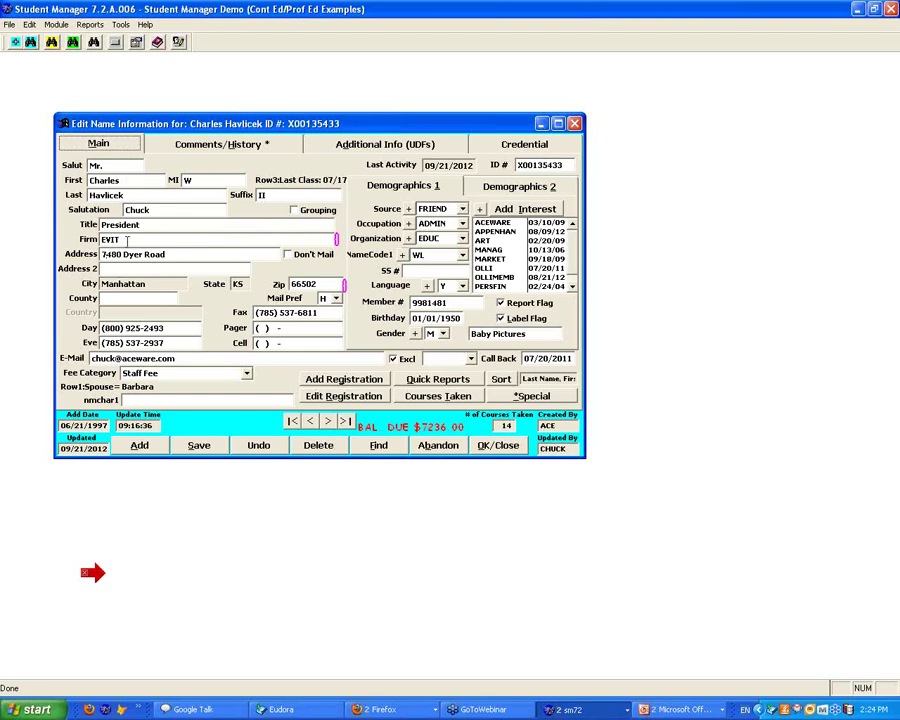
- Search for customers by the firm "ACME" and open the record of the second ACME Cleaners contact
{"action": "left_click", "coordinate": [378, 445]}
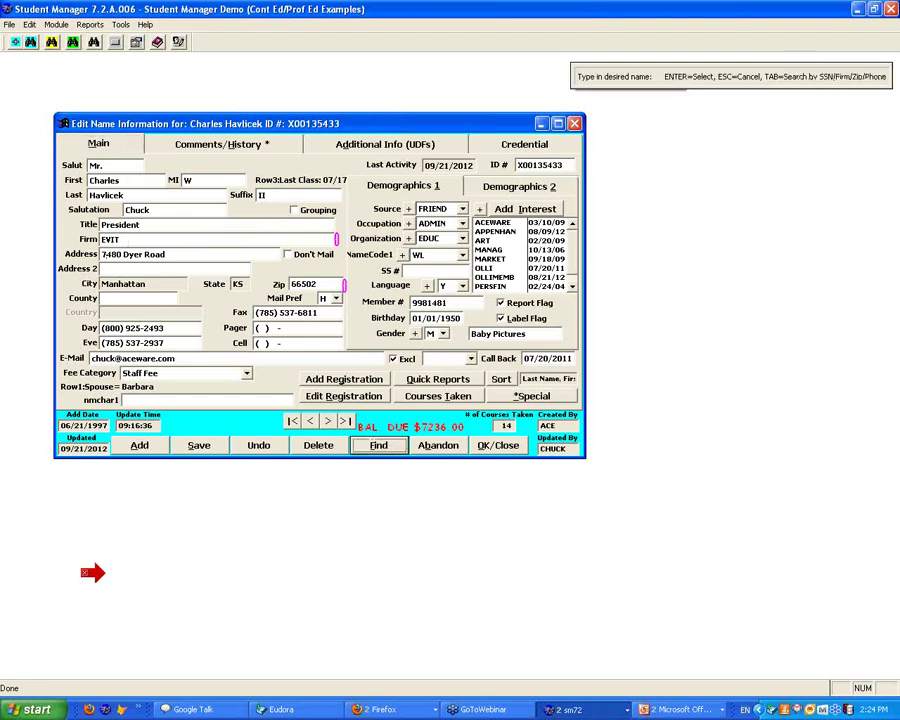
{"action": "type", "text": "AD"}
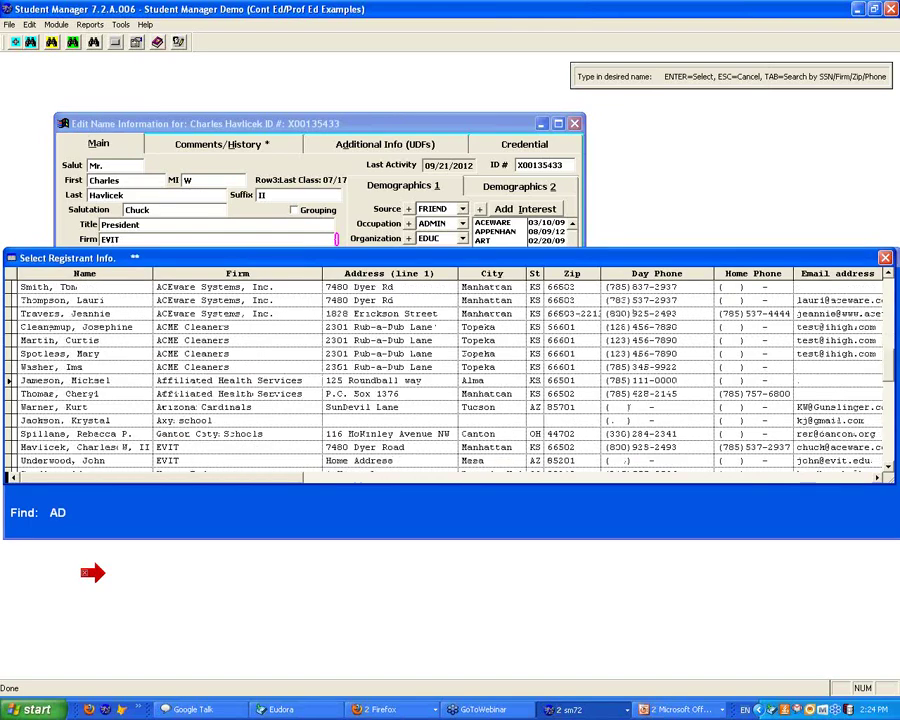
{"action": "key", "text": "BackSpace"}
{"action": "type", "text": "CM"}
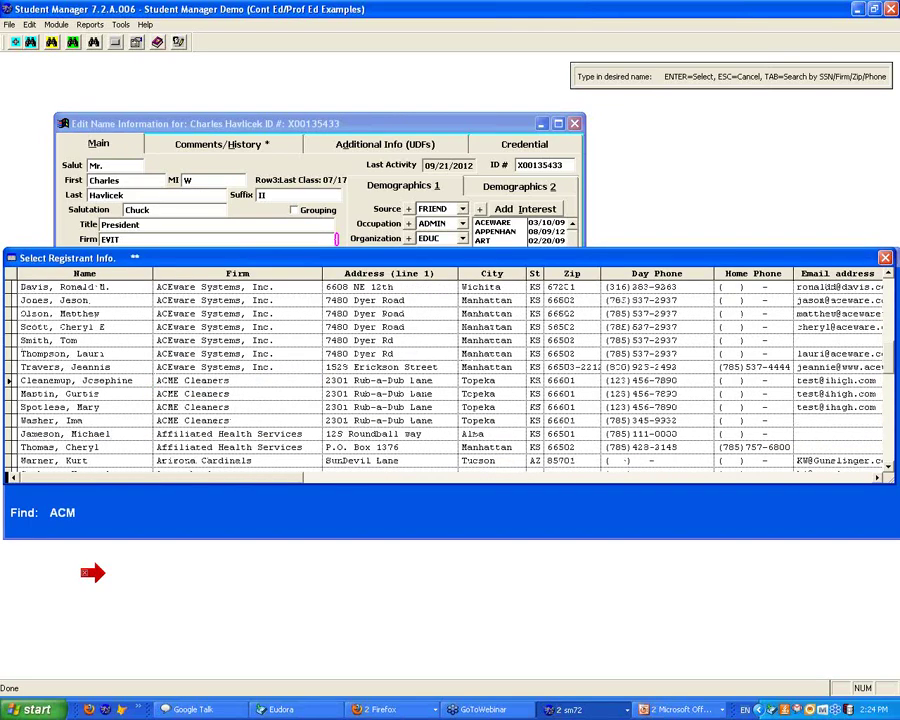
{"action": "type", "text": "E"}
{"action": "key", "text": "Down"}
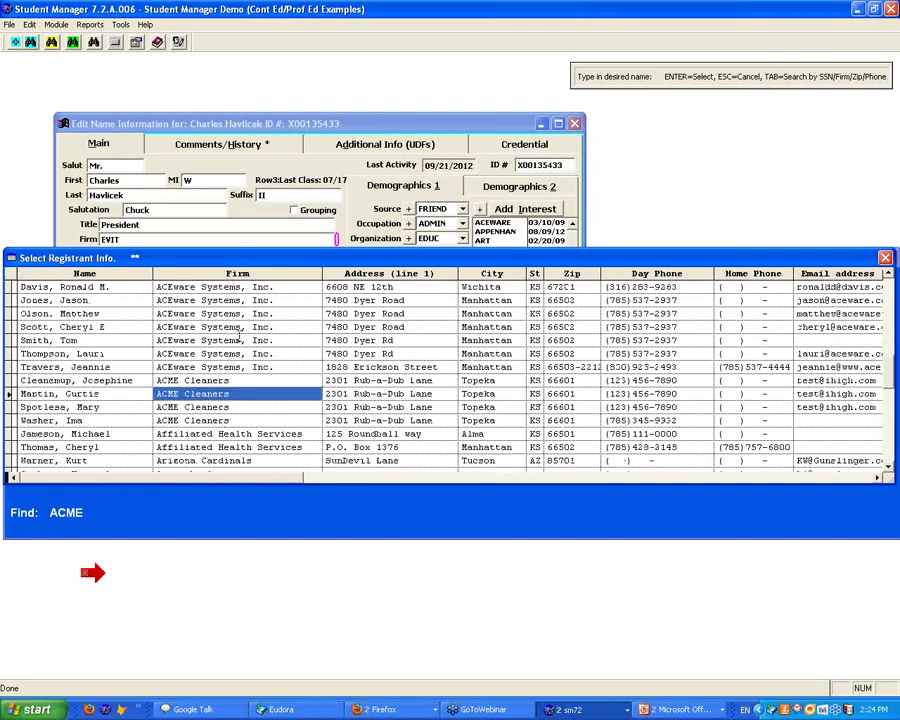
{"action": "key", "text": "Return"}
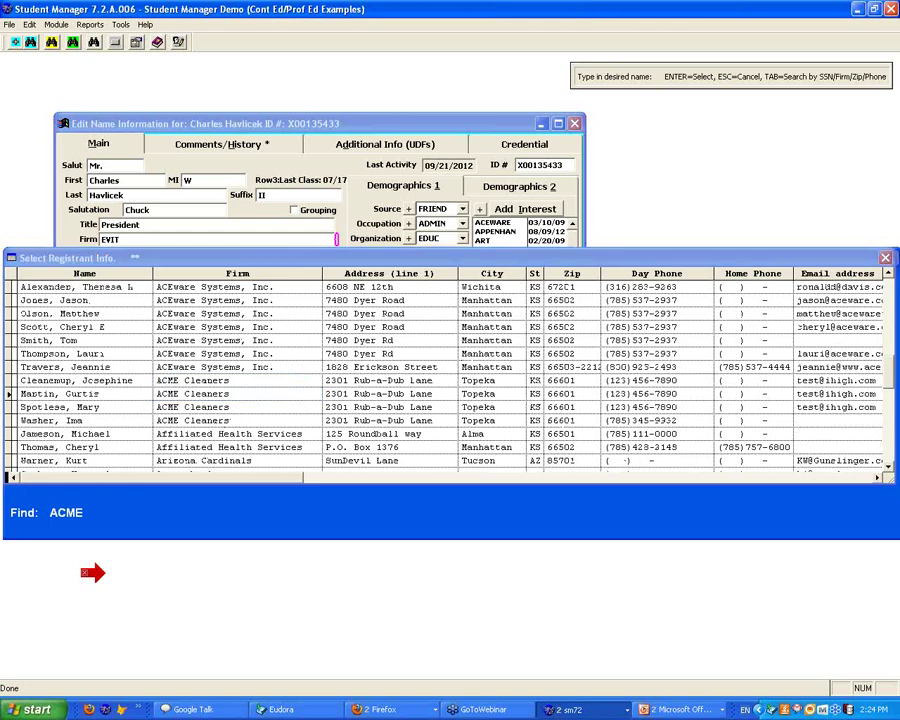
{"action": "key", "text": "Return"}
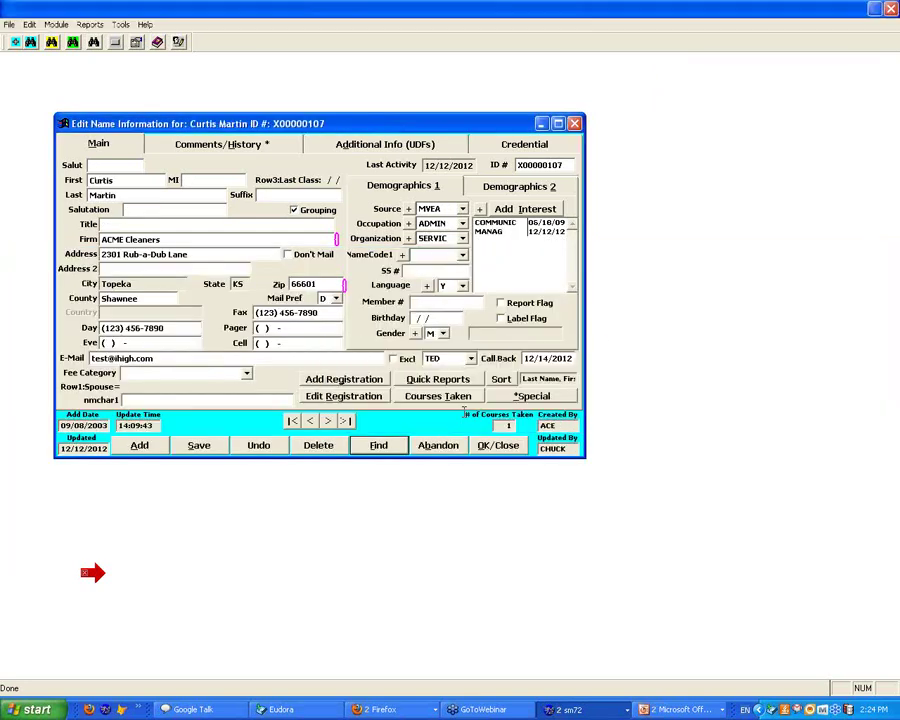
- Set the ACME Cleaners contact's title to "Head Trainer/HR manager" and save the record
{"action": "left_click", "coordinate": [131, 224]}
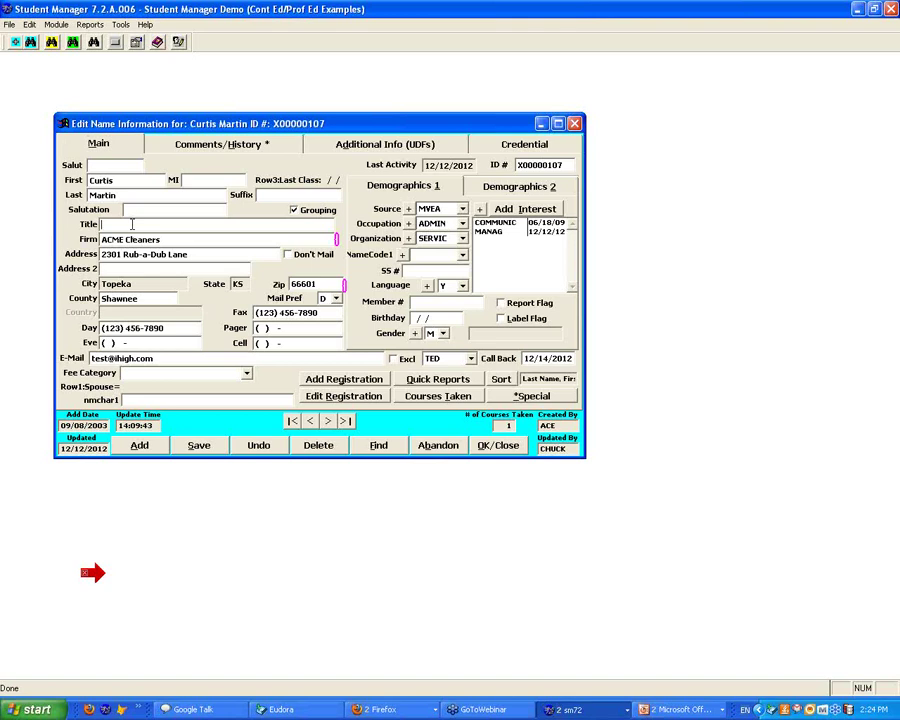
{"action": "type", "text": "Head Trainer/HR manage"}
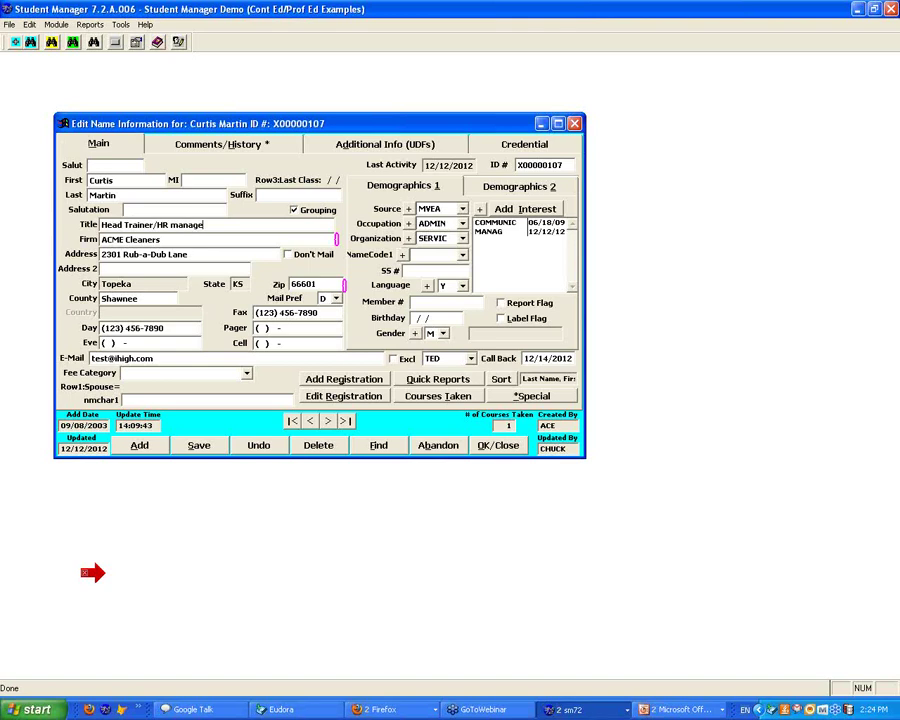
{"action": "type", "text": "r"}
{"action": "left_click", "coordinate": [192, 450]}
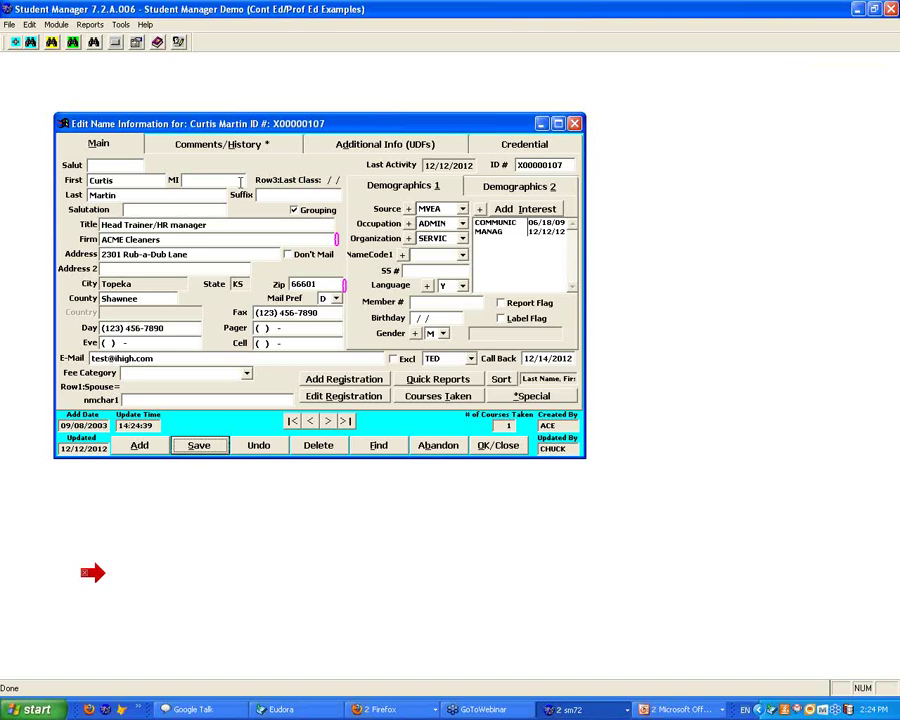
- Open the ACME Cleaners firm record from the contact's firm name and review the firm's comments
{"action": "left_click", "coordinate": [348, 143]}
{"action": "left_click", "coordinate": [97, 143]}
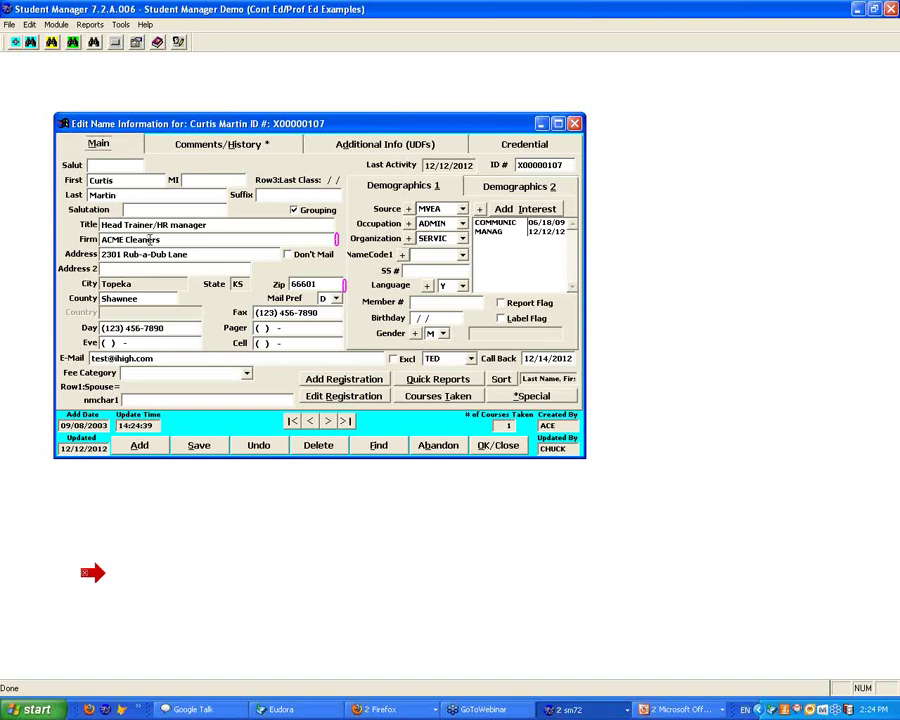
{"action": "double_click", "coordinate": [150, 240]}
{"action": "left_click_drag", "start_coordinate": [370, 214], "coordinate": [208, 260]}
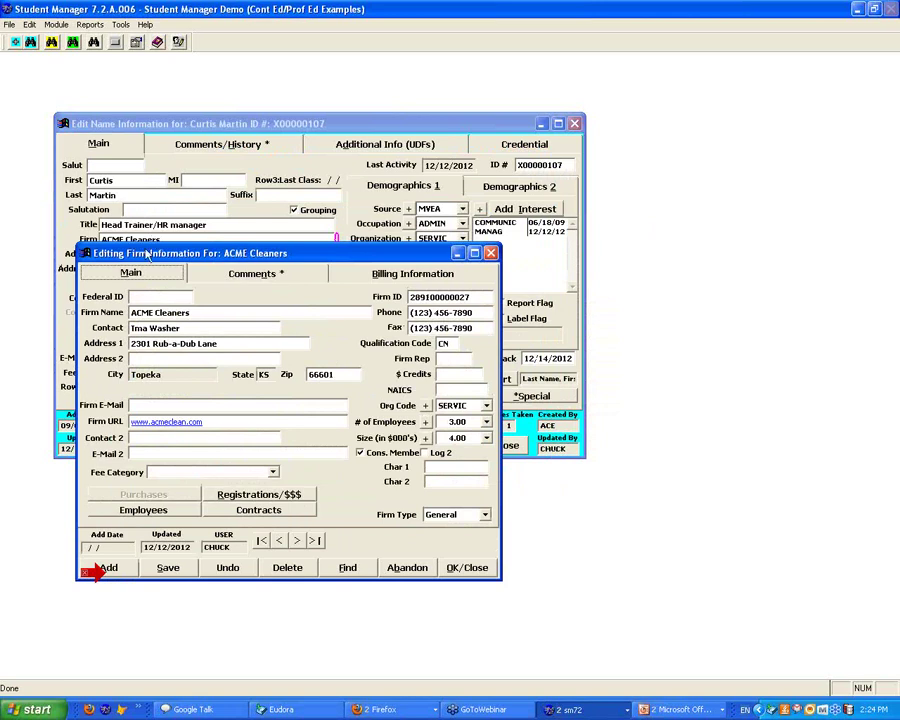
{"action": "left_click", "coordinate": [252, 273]}
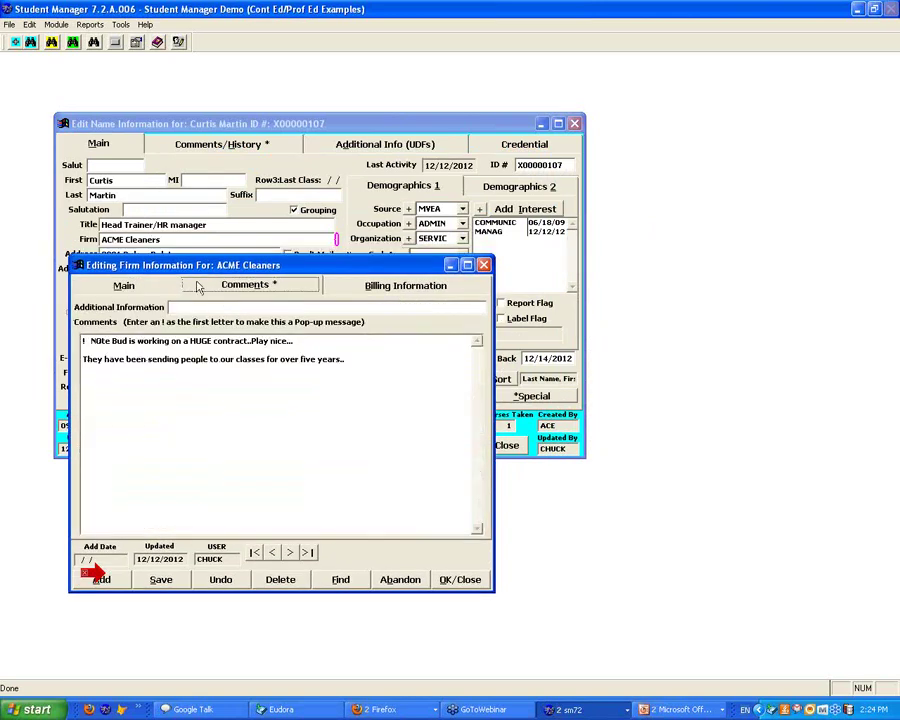
{"action": "left_click", "coordinate": [156, 289]}
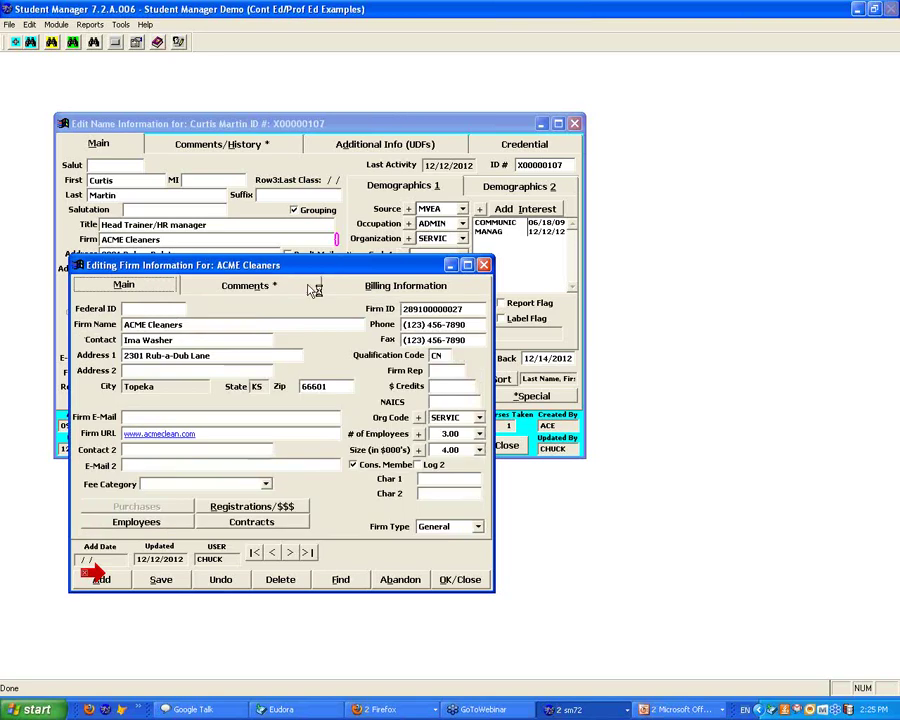
- Display all registrations for ACME Cleaners, and close the list and the firm record
{"action": "left_click_drag", "start_coordinate": [323, 267], "coordinate": [350, 125]}
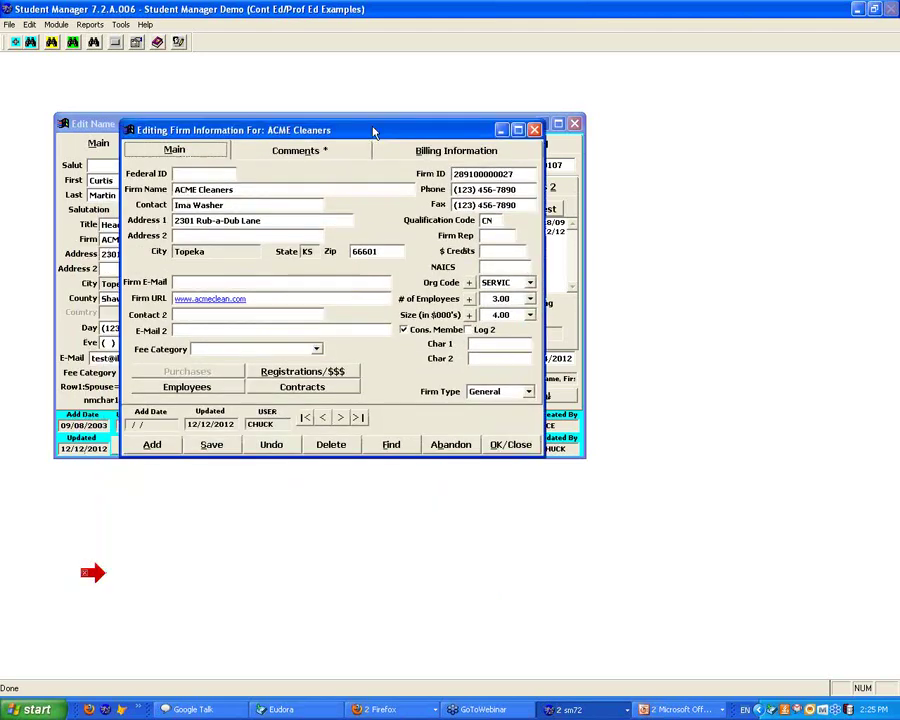
{"action": "left_click", "coordinate": [283, 372]}
{"action": "key", "text": "Escape"}
{"action": "left_click", "coordinate": [352, 370]}
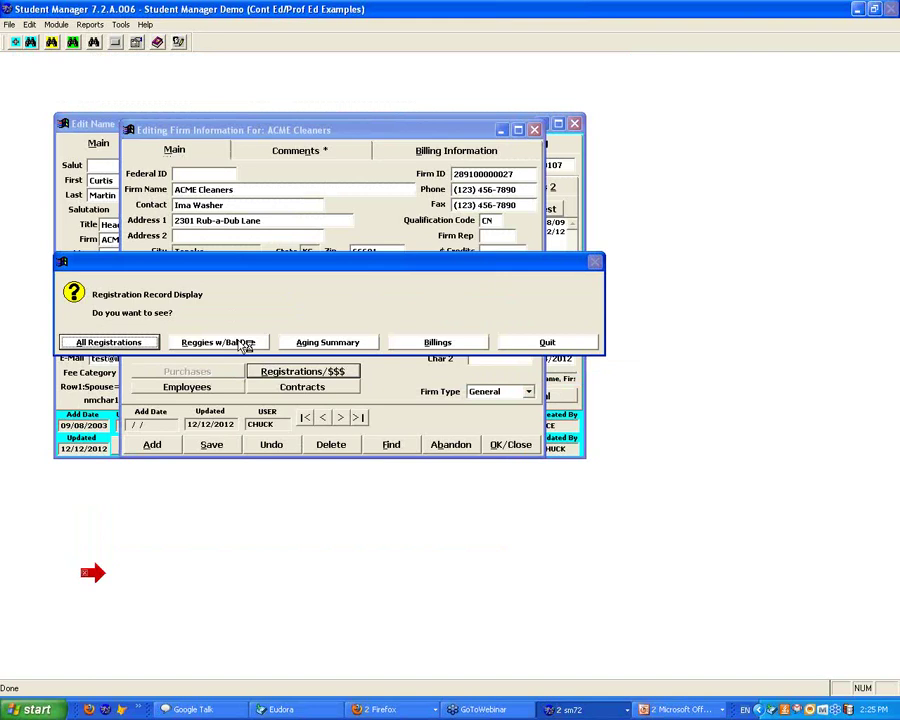
{"action": "left_click", "coordinate": [117, 347]}
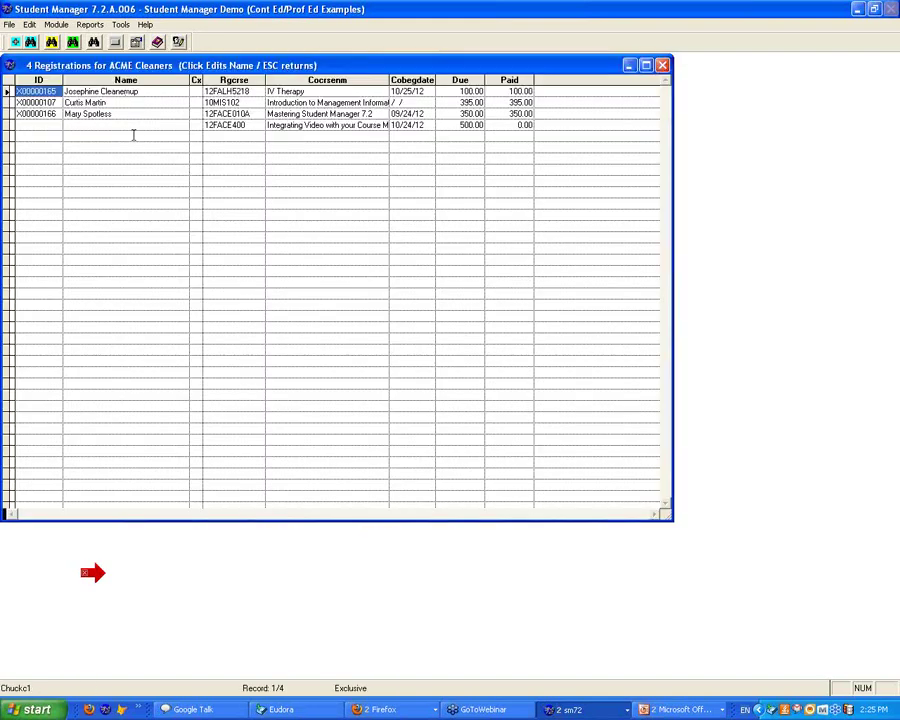
{"action": "left_click", "coordinate": [663, 66]}
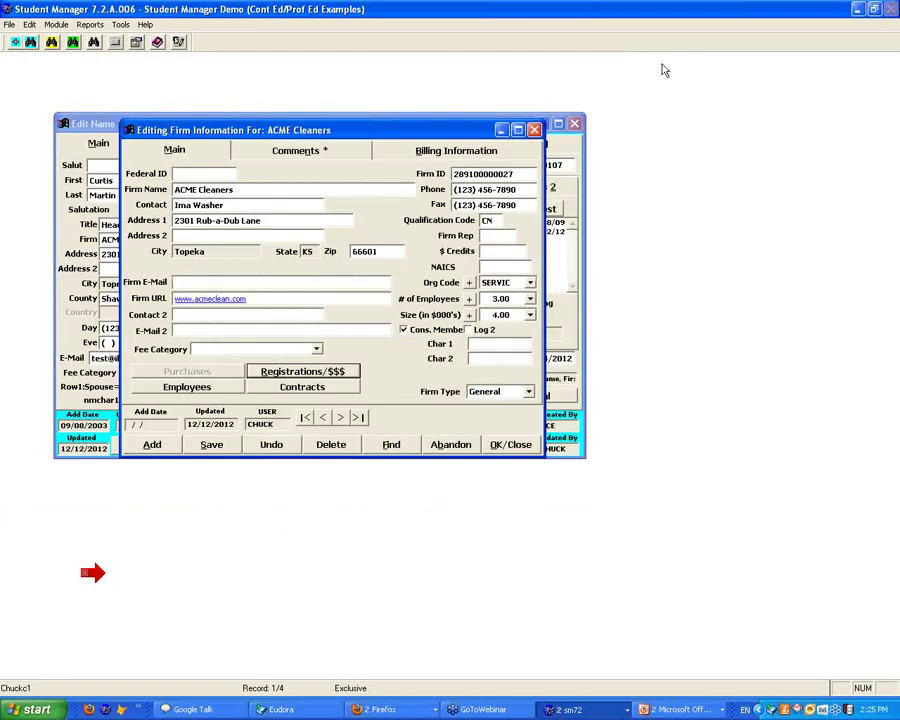
{"action": "left_click", "coordinate": [502, 444]}
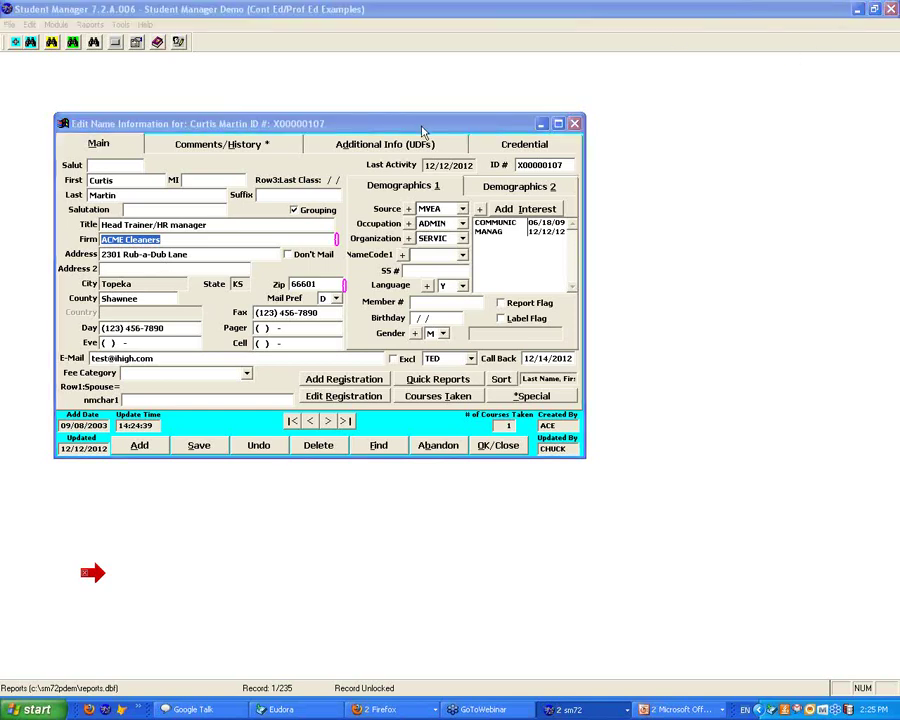
- View the comments and contact history of the ACME Cleaners contact
{"action": "left_click_drag", "start_coordinate": [424, 129], "coordinate": [402, 102]}
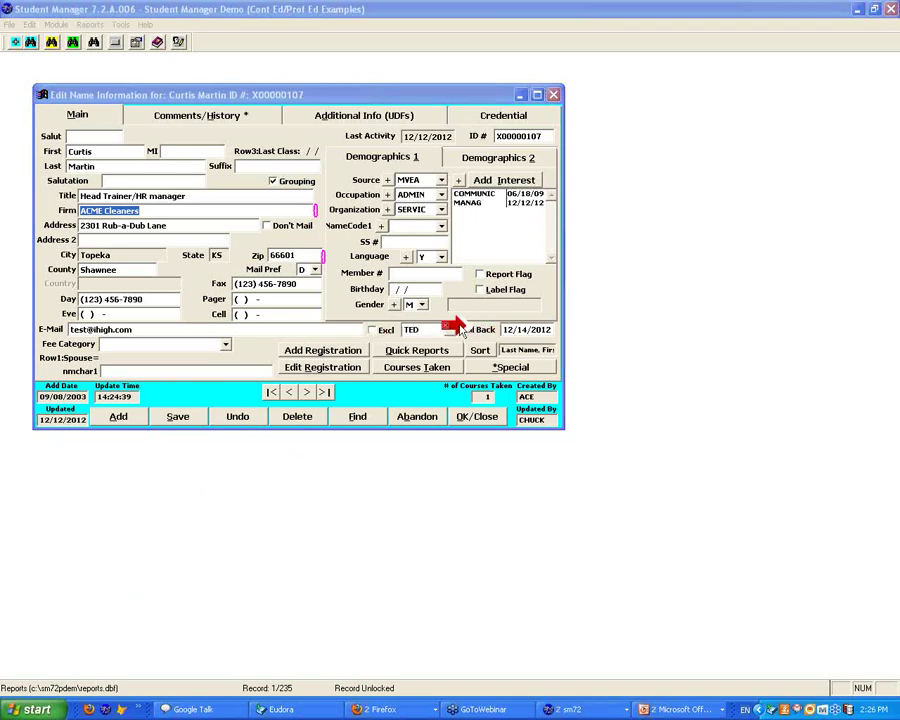
{"action": "left_click", "coordinate": [262, 117]}
{"action": "key", "text": "Return"}
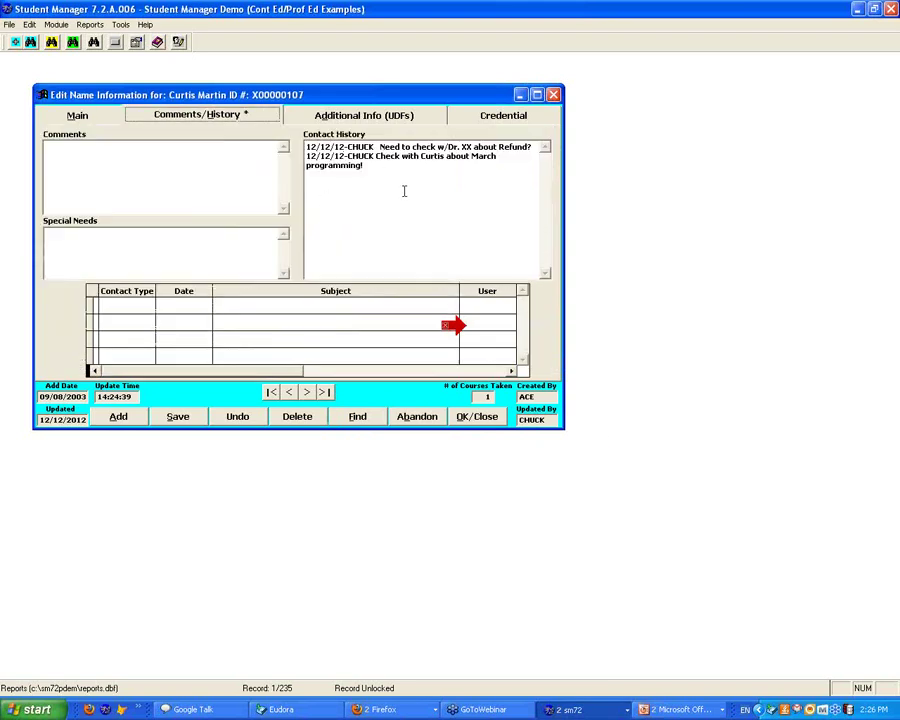
- Switch to the other running Student Manager session and close its student callbacks list without printing it
{"action": "left_click", "coordinate": [80, 116]}
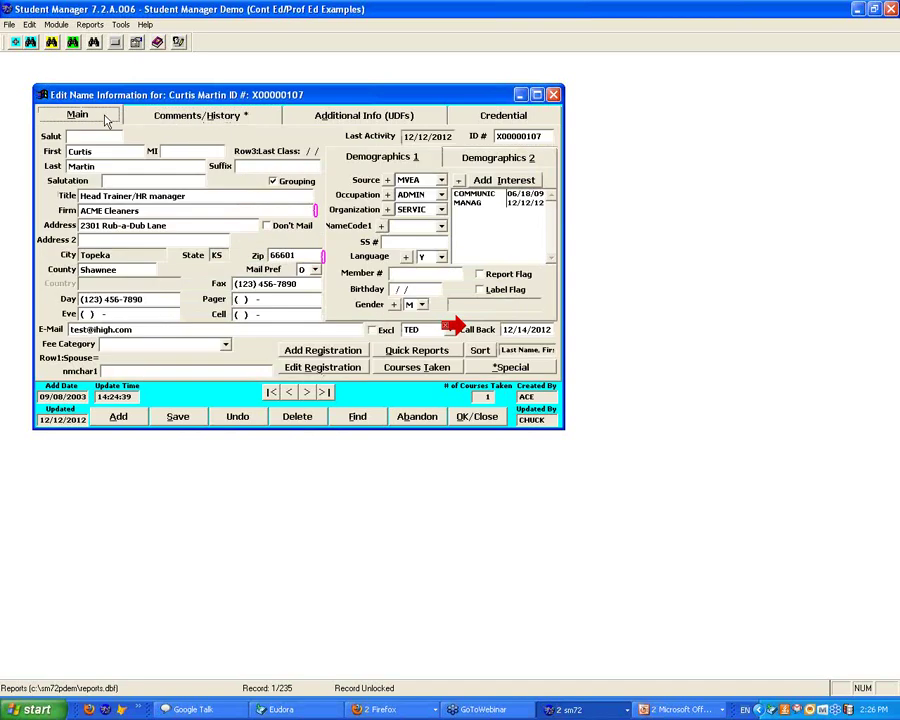
{"action": "left_click", "coordinate": [598, 714]}
{"action": "left_click", "coordinate": [598, 714]}
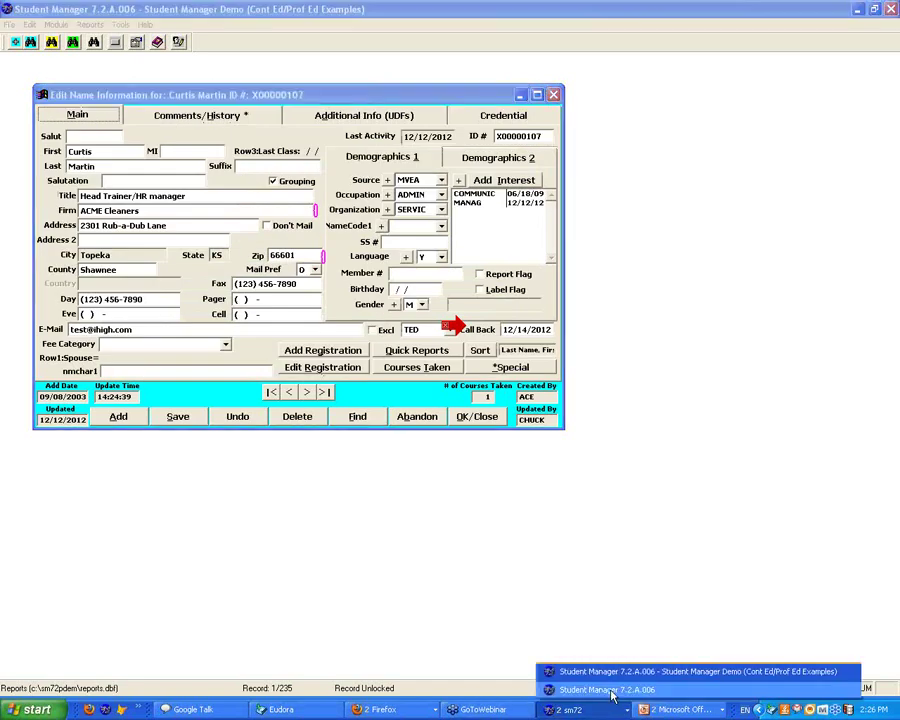
{"action": "left_click", "coordinate": [610, 690]}
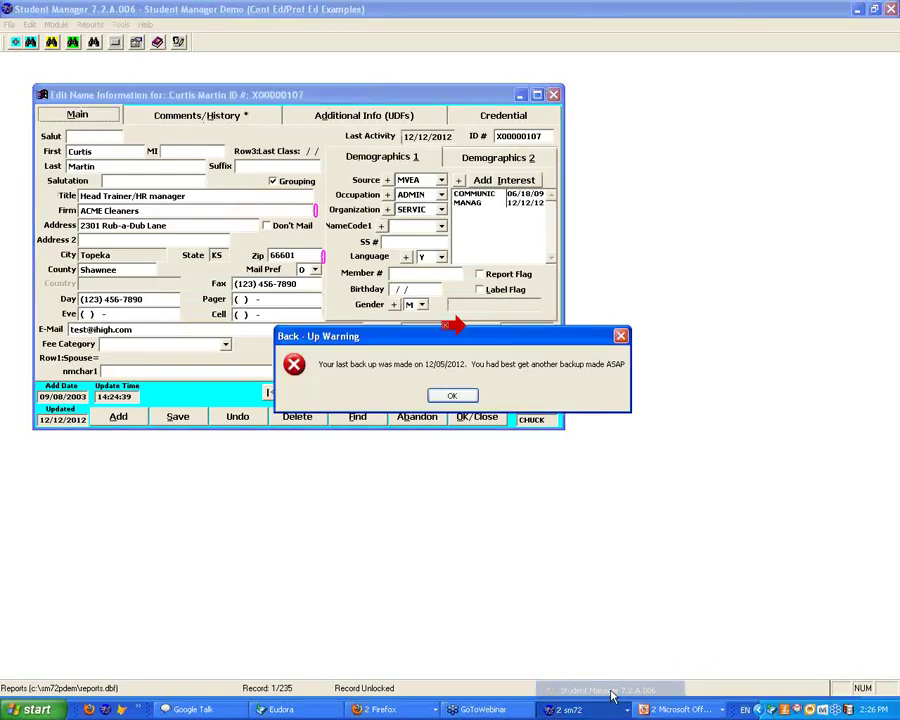
{"action": "key", "text": "Return"}
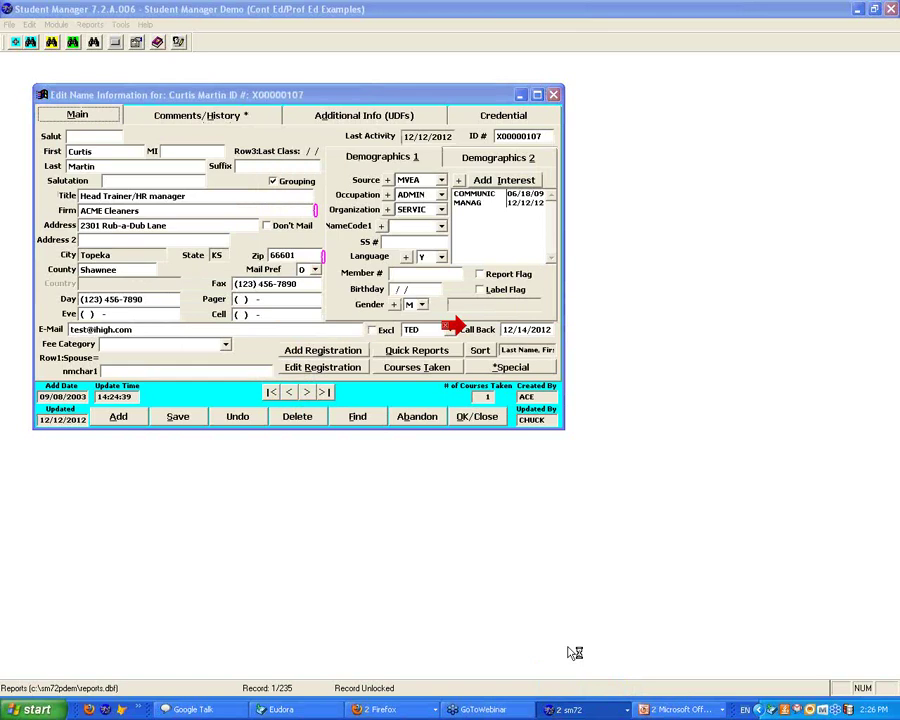
{"action": "left_click", "coordinate": [600, 710]}
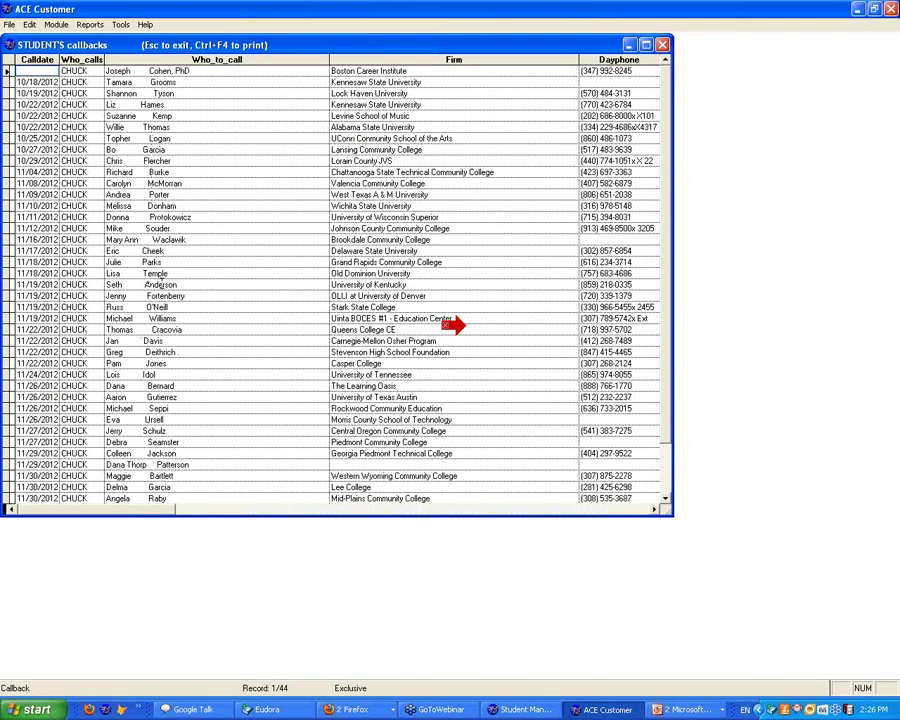
{"action": "left_click", "coordinate": [663, 45]}
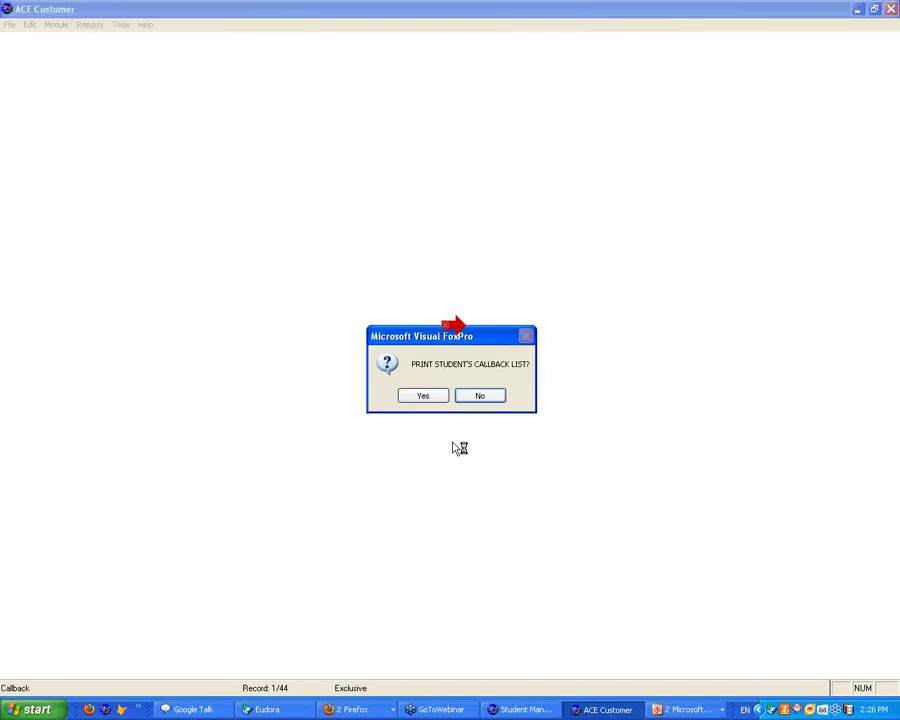
{"action": "left_click", "coordinate": [466, 394]}
- Search the registrants by firm for "BALD" and open the third Baldwin-Wallace College contact's record
{"action": "left_click", "coordinate": [33, 42]}
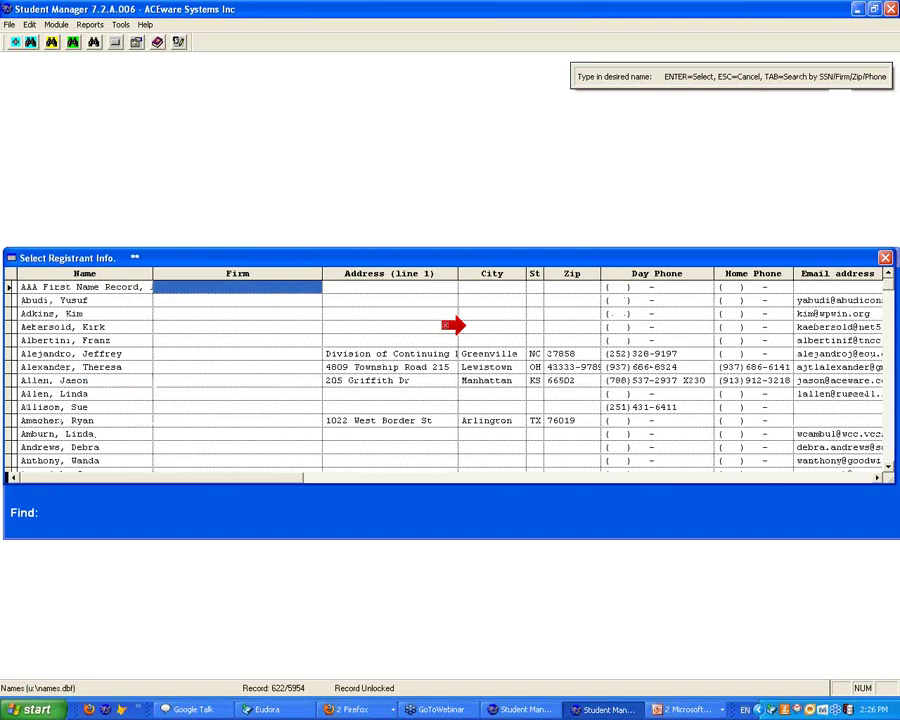
{"action": "type", "text": "BALD"}
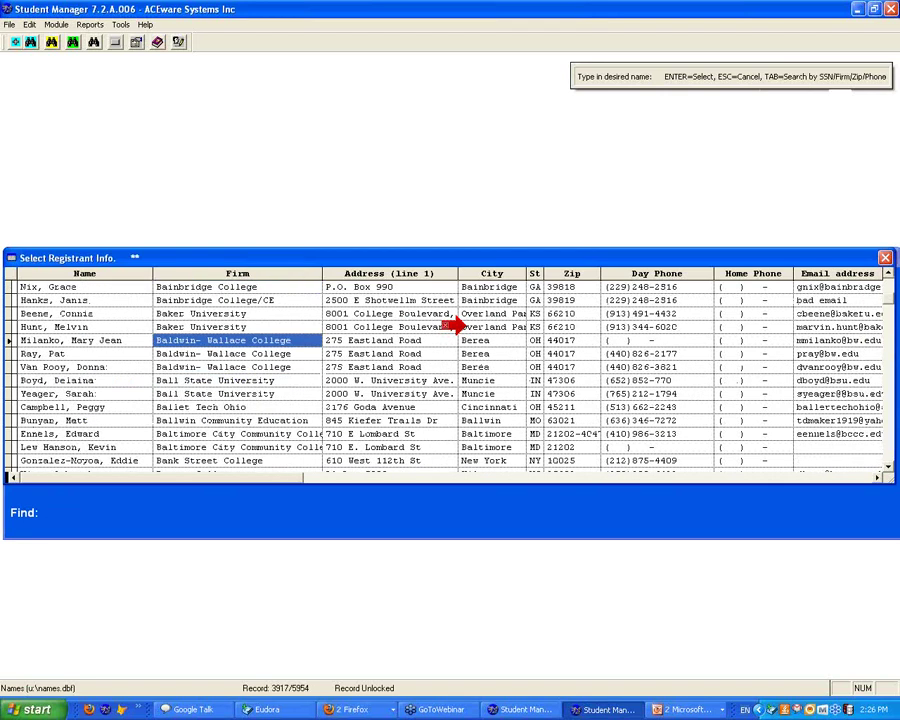
{"action": "key", "text": "Down"}
{"action": "key", "text": "Down"}
{"action": "key", "text": "Return"}
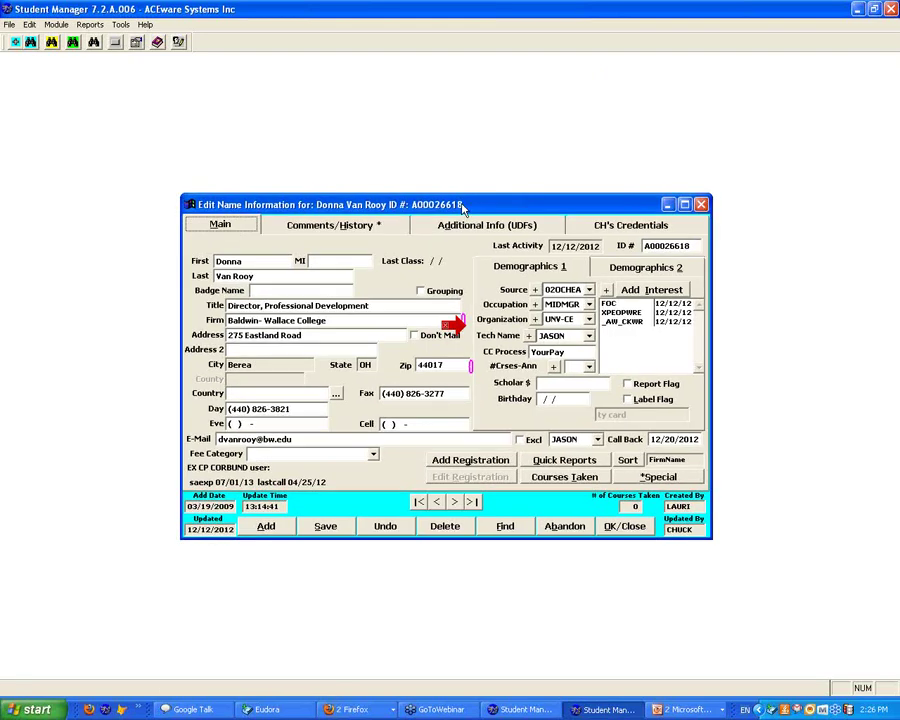
{"action": "left_click_drag", "start_coordinate": [462, 207], "coordinate": [404, 163]}
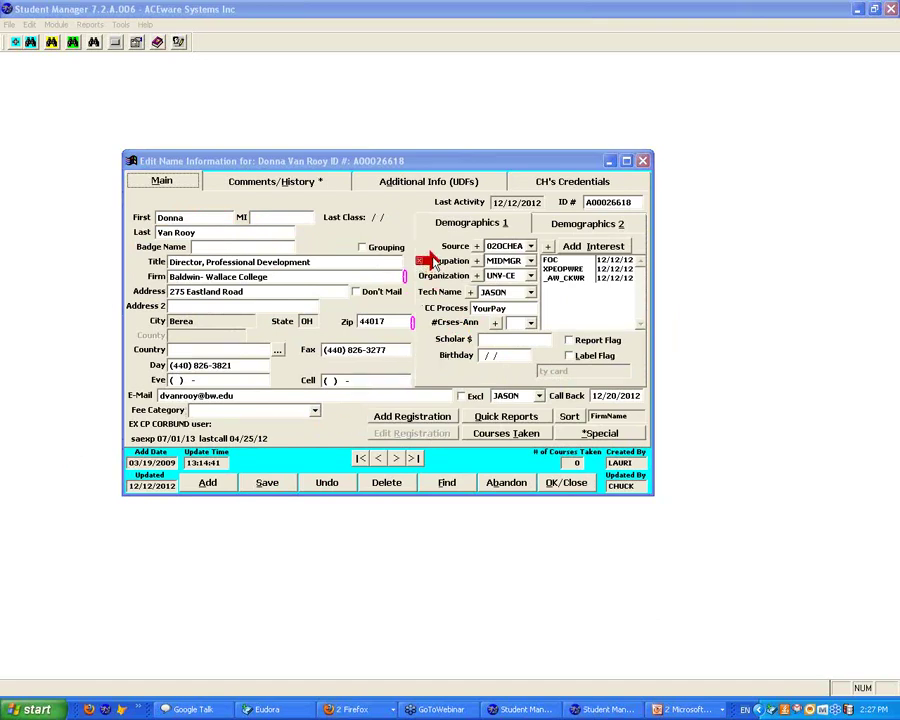
- Review the source and organization code choices in the Baldwin-Wallace College contact's demographics, keeping the assigned codes
{"action": "left_click", "coordinate": [532, 247]}
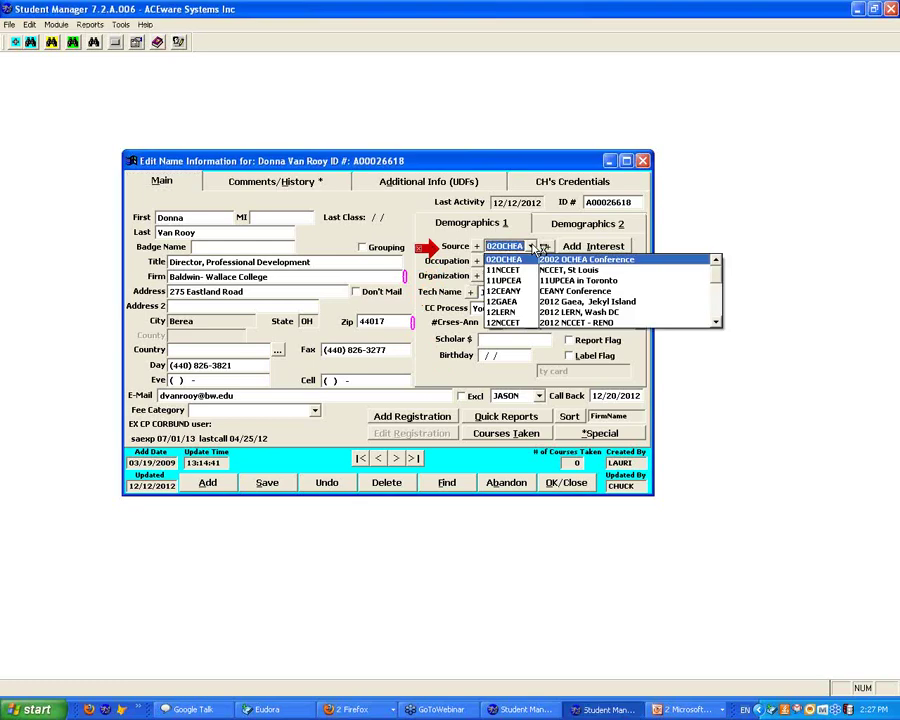
{"action": "left_click", "coordinate": [535, 259]}
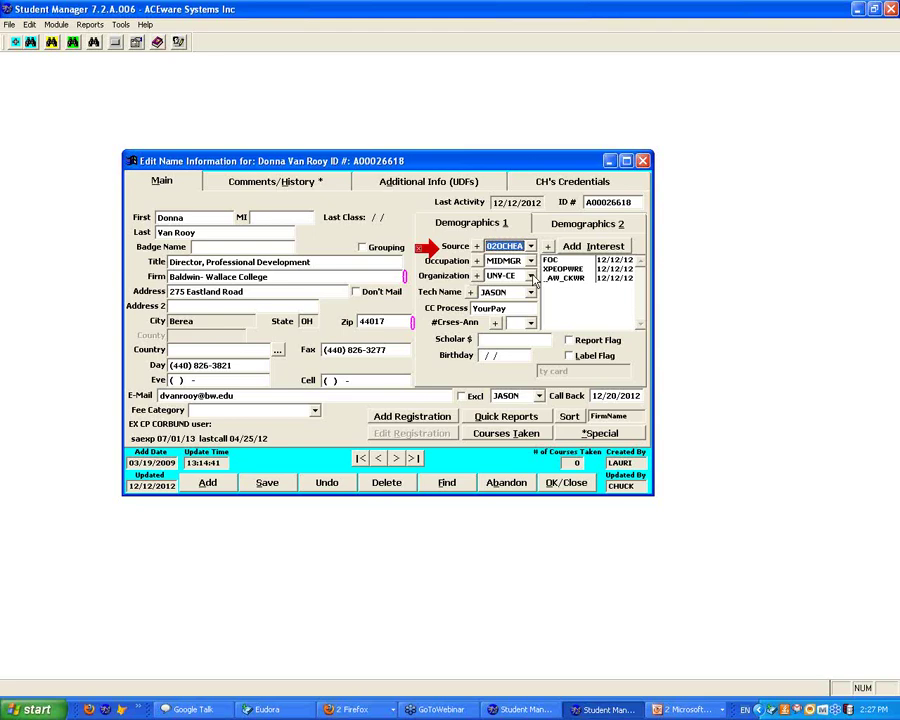
{"action": "left_click", "coordinate": [531, 275]}
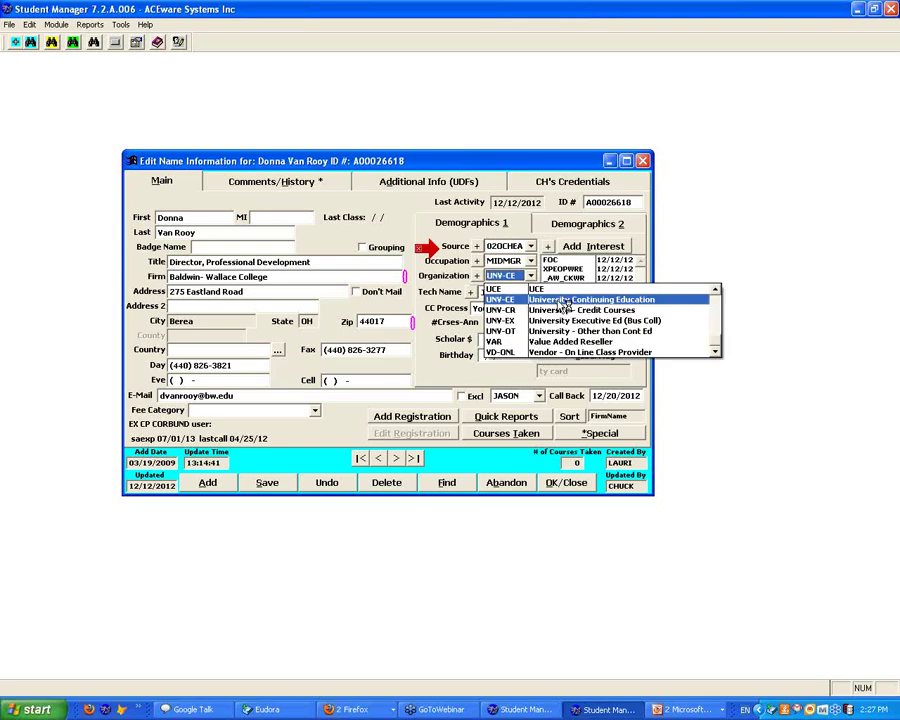
{"action": "left_click", "coordinate": [583, 265]}
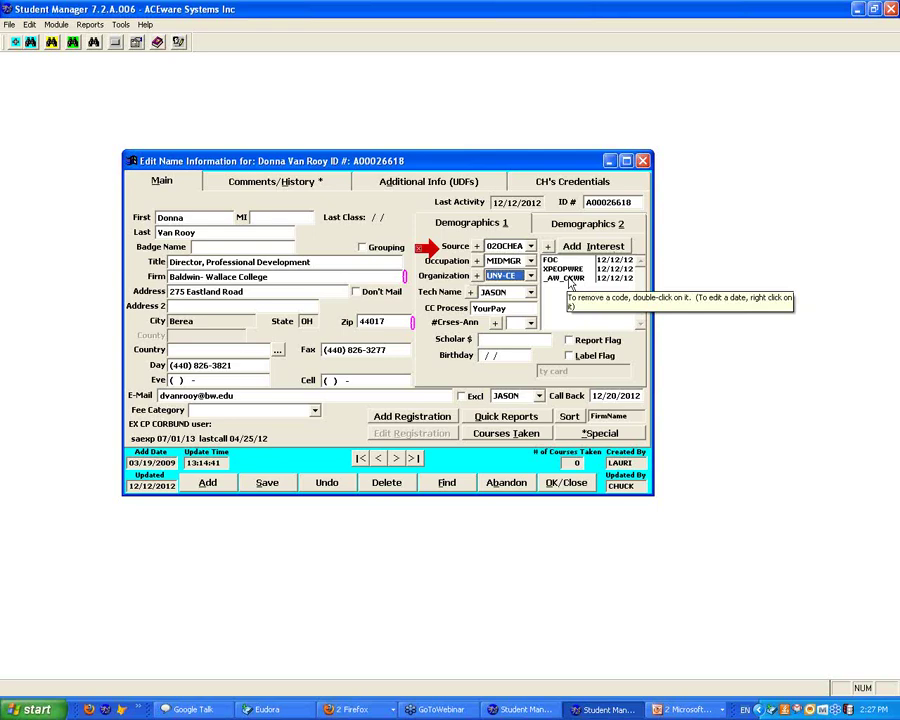
- Examine the Baldwin-Wallace College contact's comments and contact history, and the user-defined additional information fields
{"action": "left_click", "coordinate": [334, 185]}
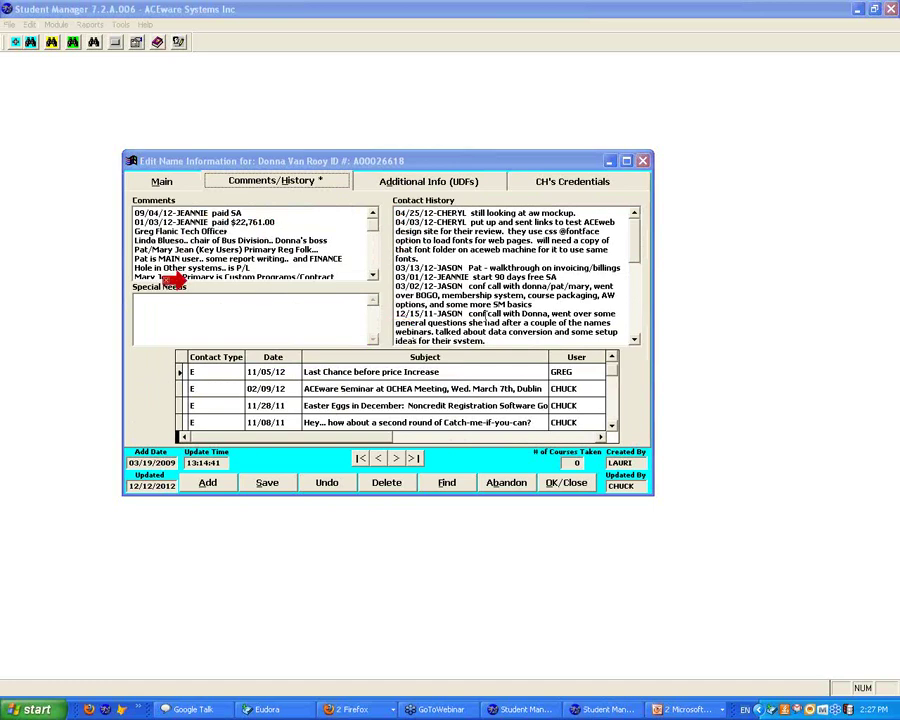
{"action": "left_click", "coordinate": [165, 182]}
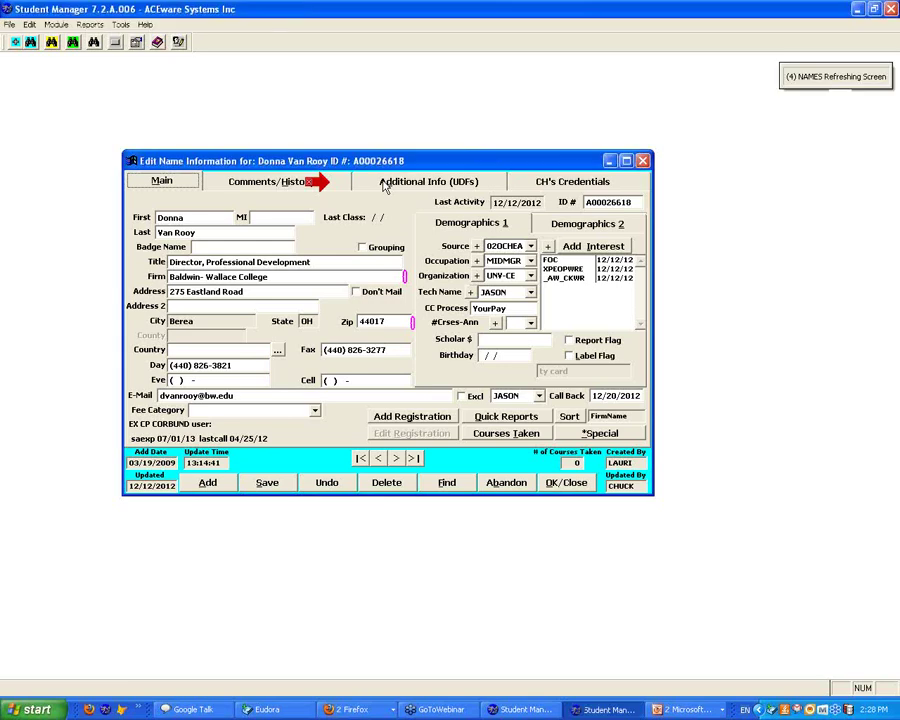
{"action": "left_click", "coordinate": [385, 186]}
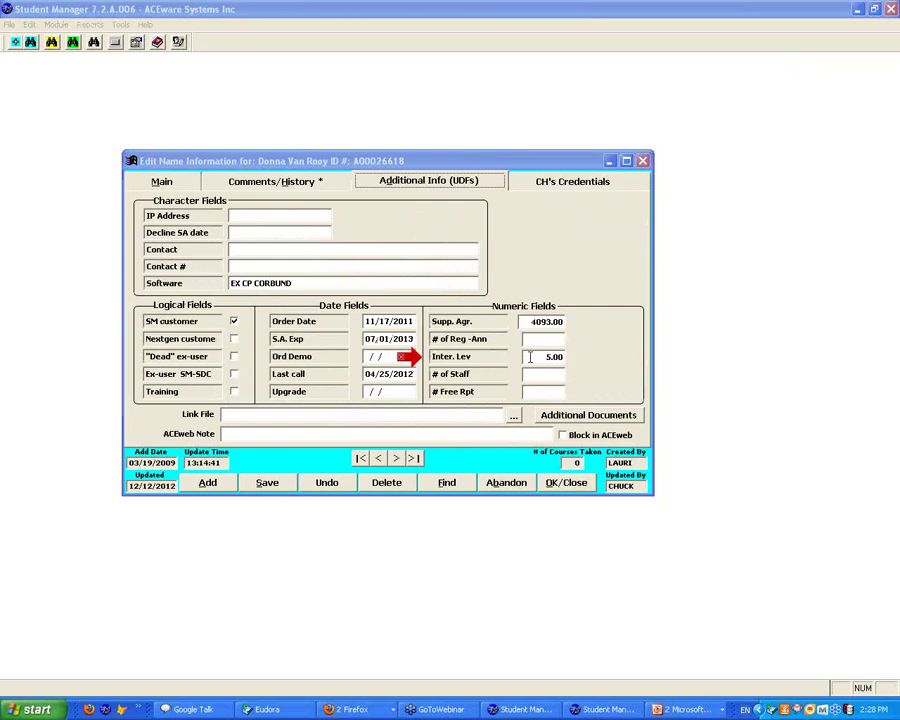
{"action": "left_click", "coordinate": [530, 357]}
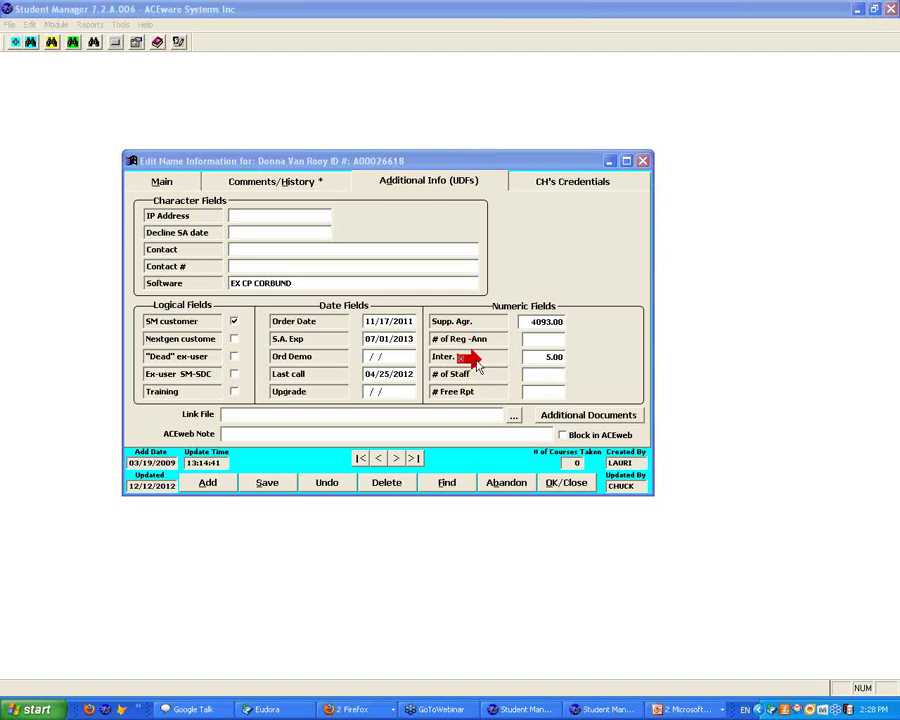
{"action": "left_click", "coordinate": [165, 182]}
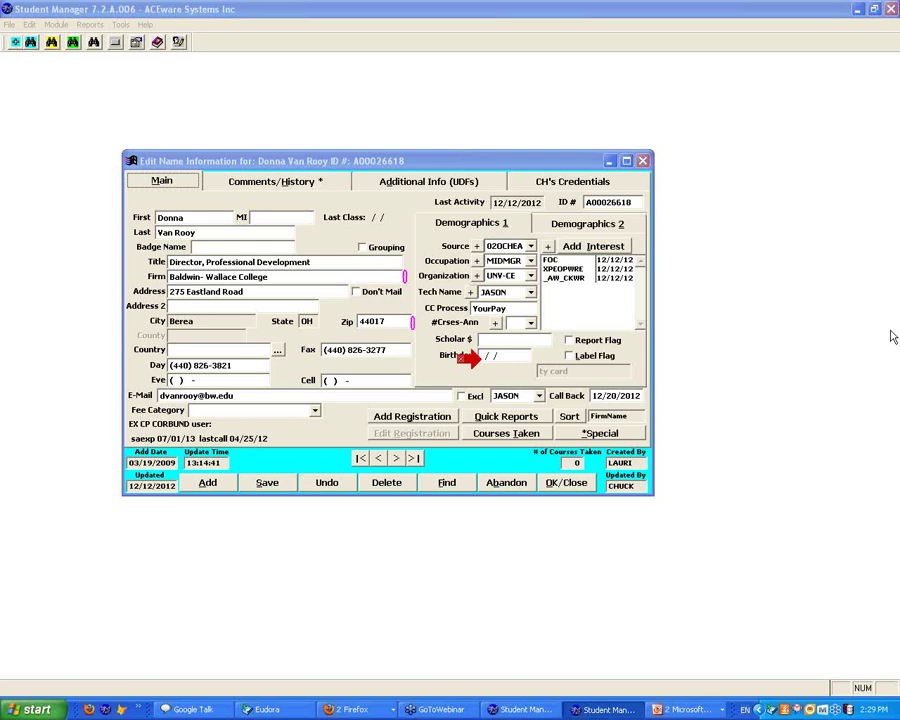
- Switch to the running PowerPoint slide show and advance from the Questions slide to the closing Happy New Year slide
{"action": "left_click", "coordinate": [684, 707]}
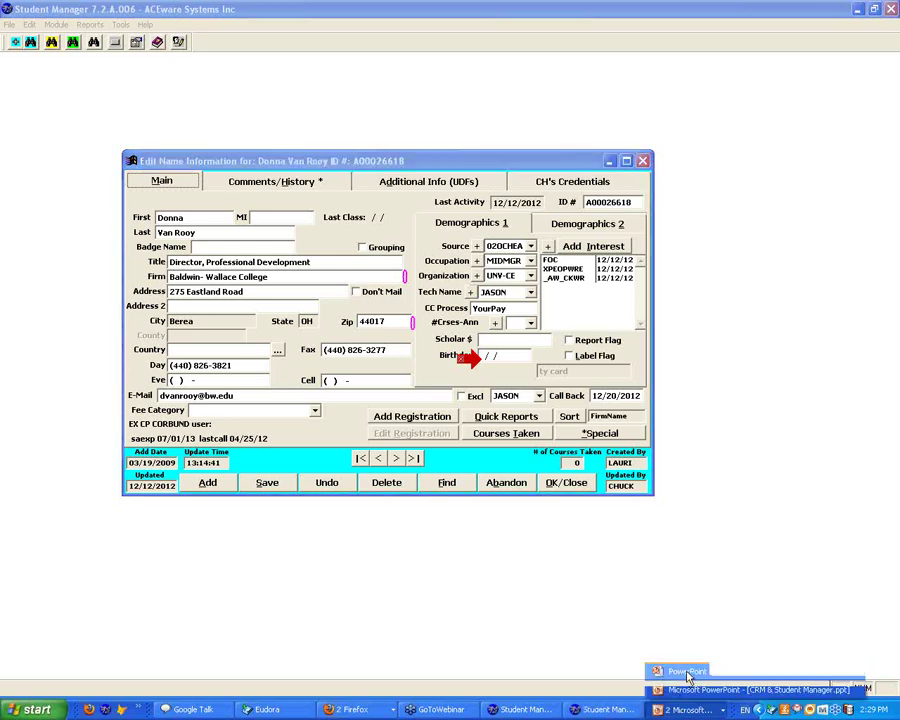
{"action": "left_click", "coordinate": [687, 674]}
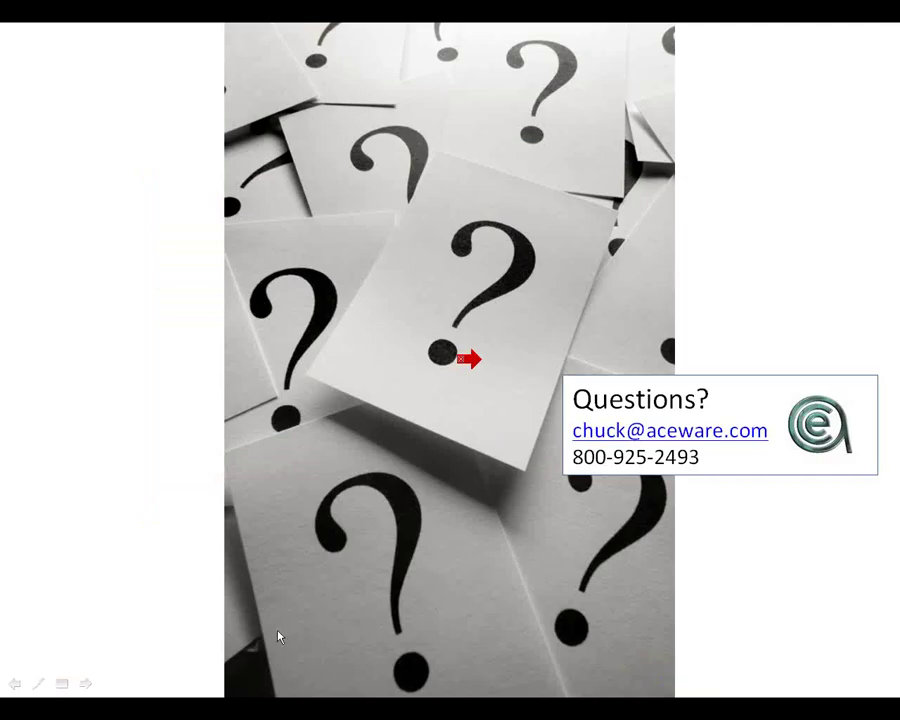
{"action": "left_click", "coordinate": [87, 684]}
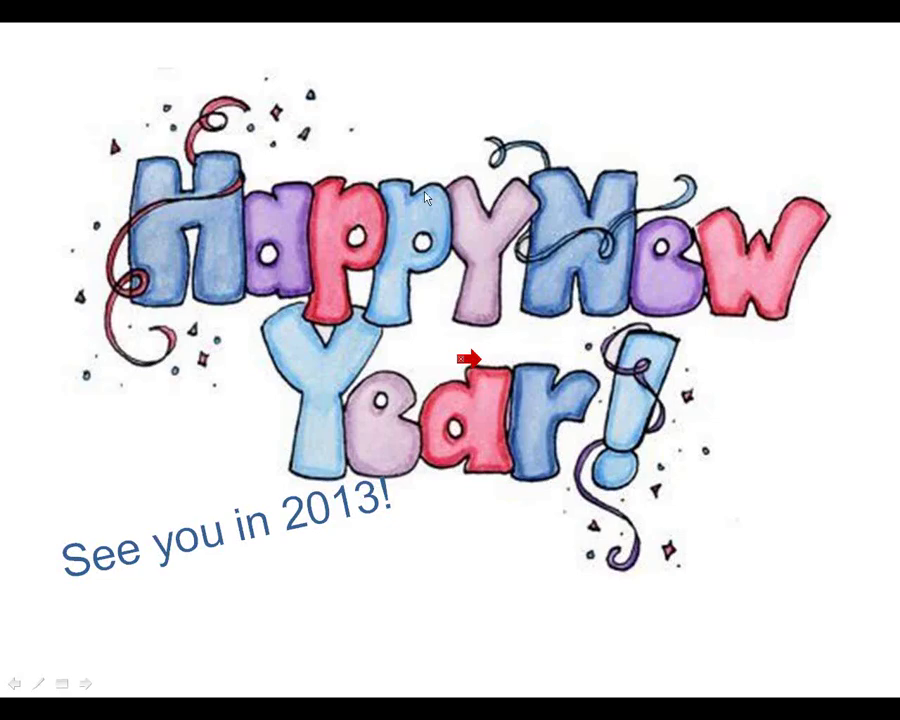